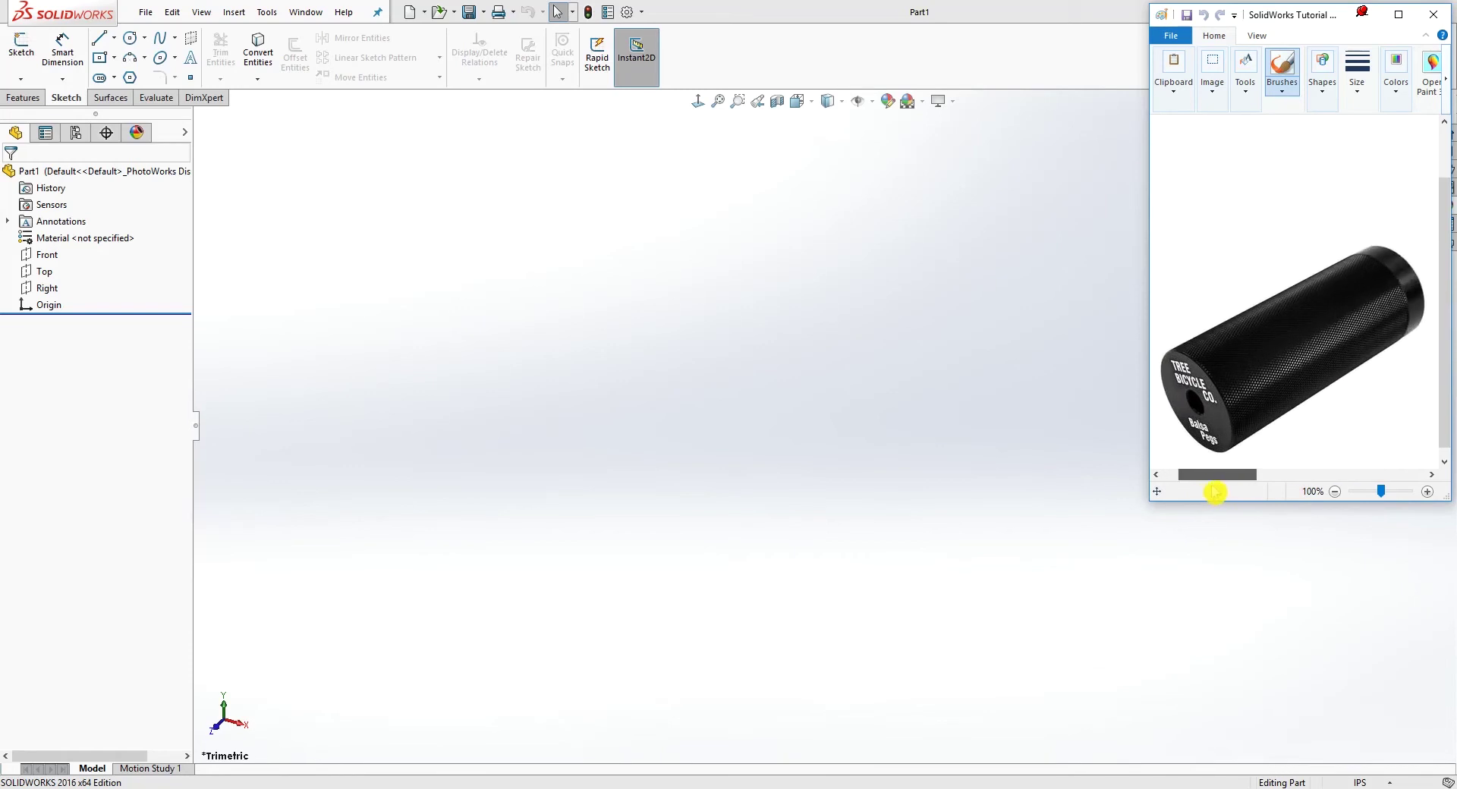
# Step: Sketch two concentric circles centred on the origin on the Front plane, the inner one about 1.82 in in diameter
pyautogui.click(45, 254)
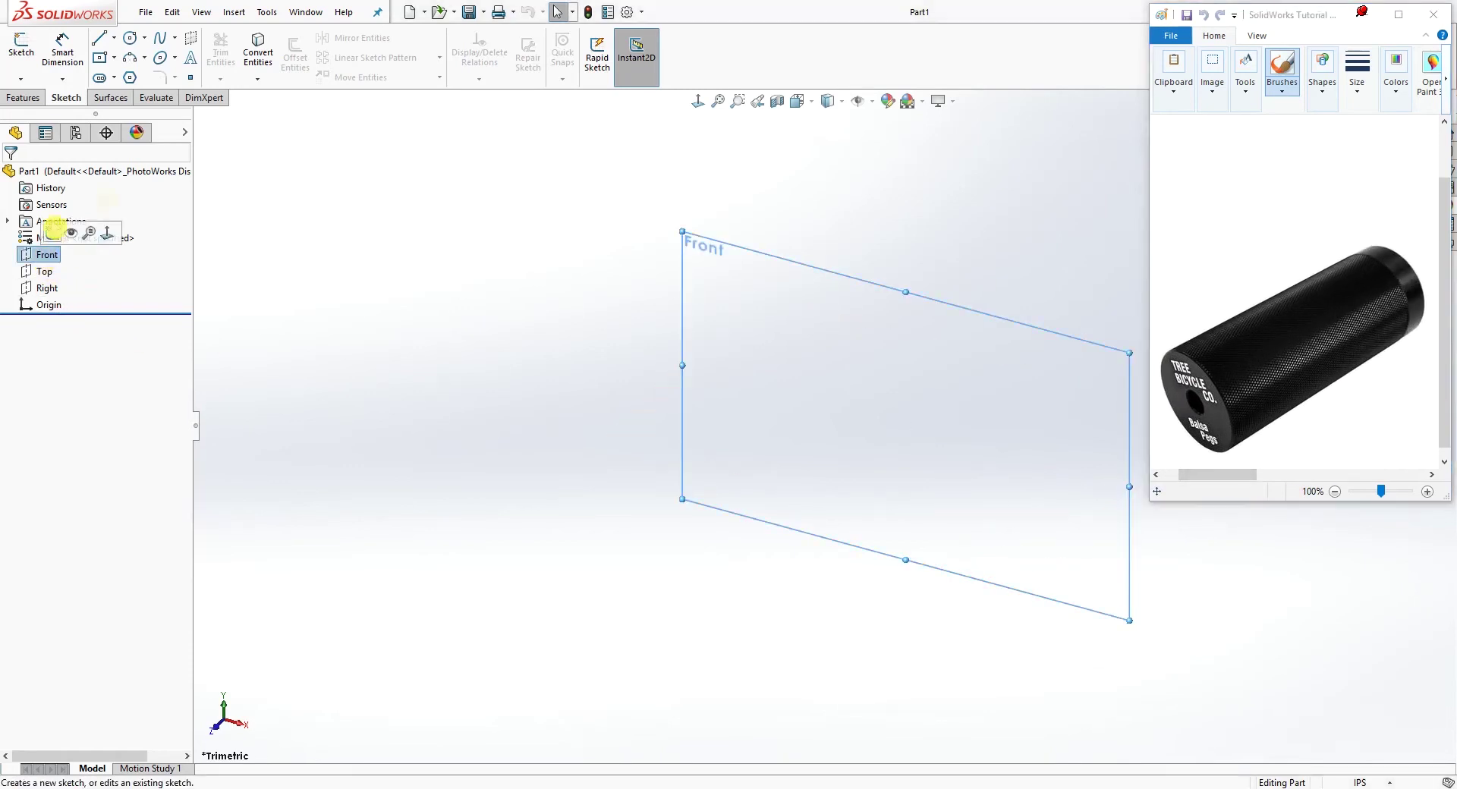
pyautogui.click(21, 45)
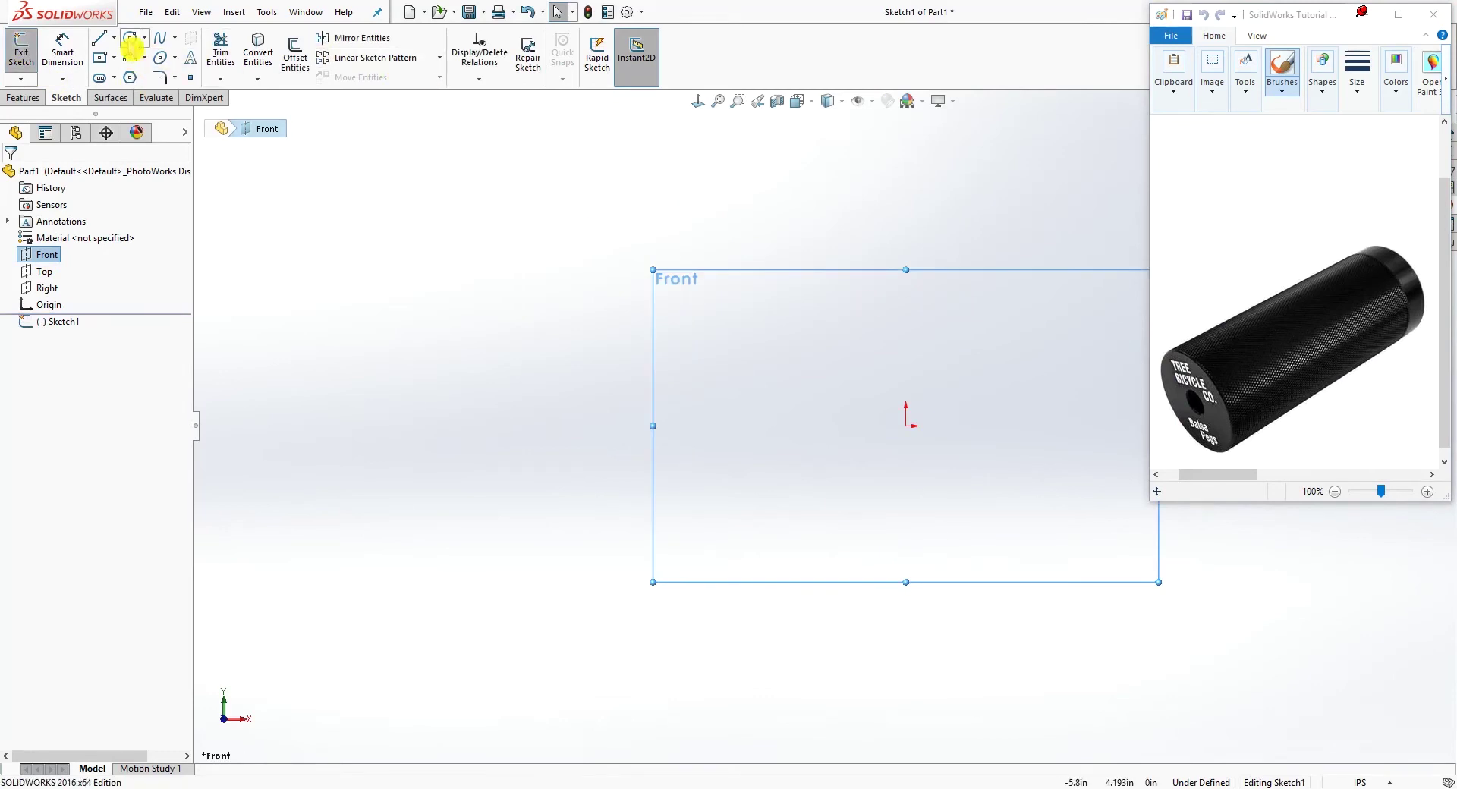
pyautogui.click(131, 44)
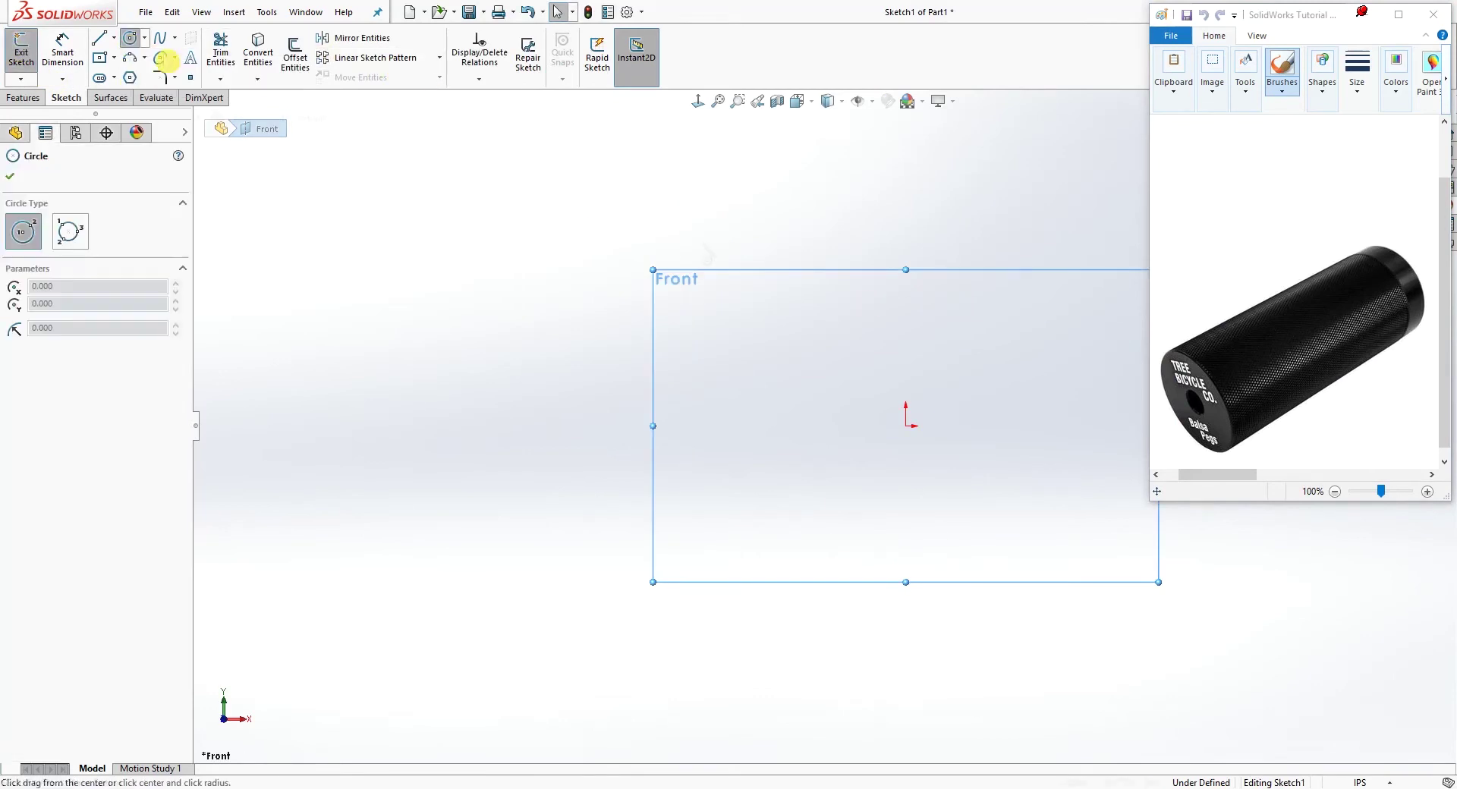
pyautogui.click(905, 426)
pyautogui.click(998, 350)
pyautogui.click(908, 426)
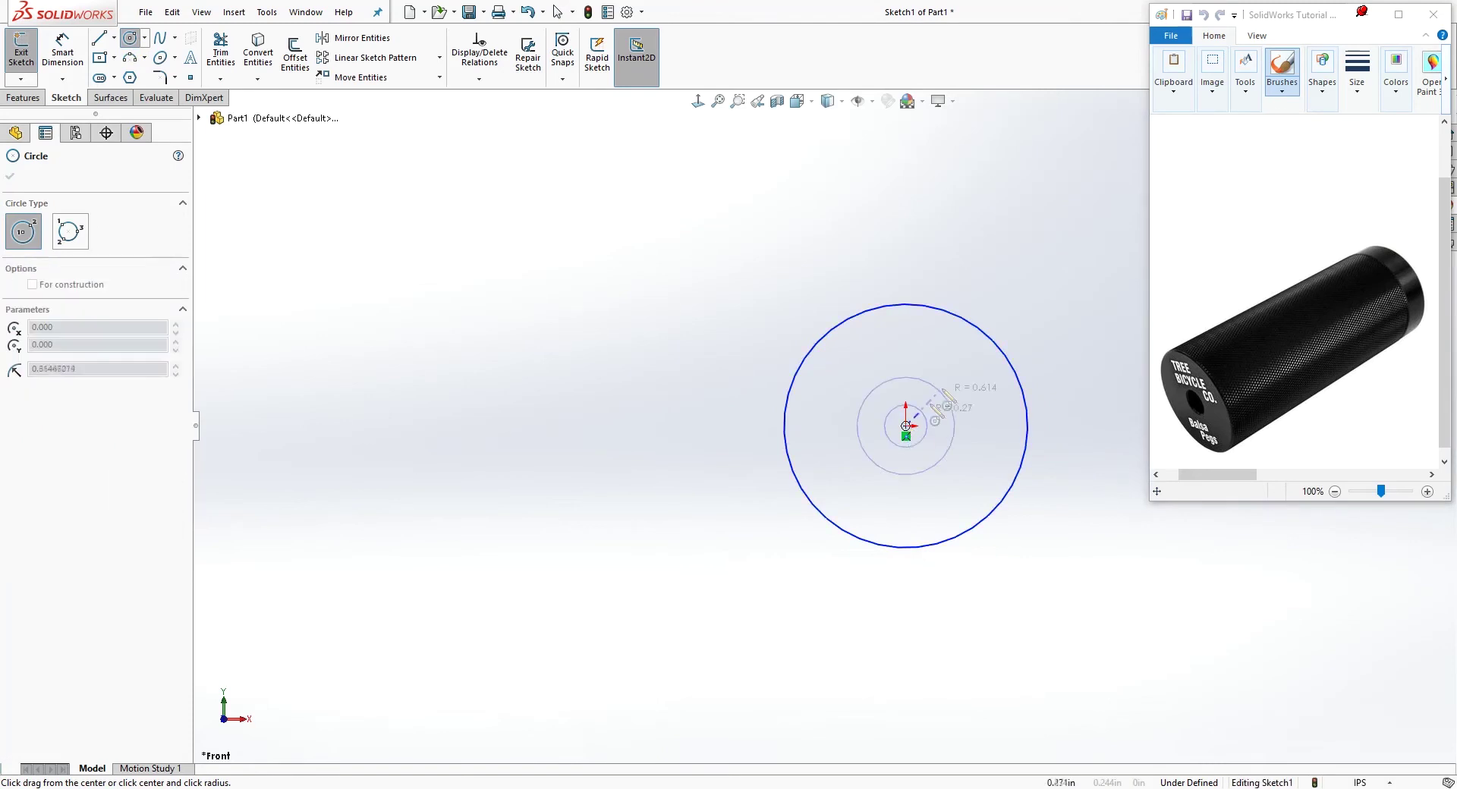
pyautogui.click(956, 375)
pyautogui.press('Escape')
pyautogui.scroll(2, 1063, 475)
pyautogui.scroll(-2, 1074, 465)
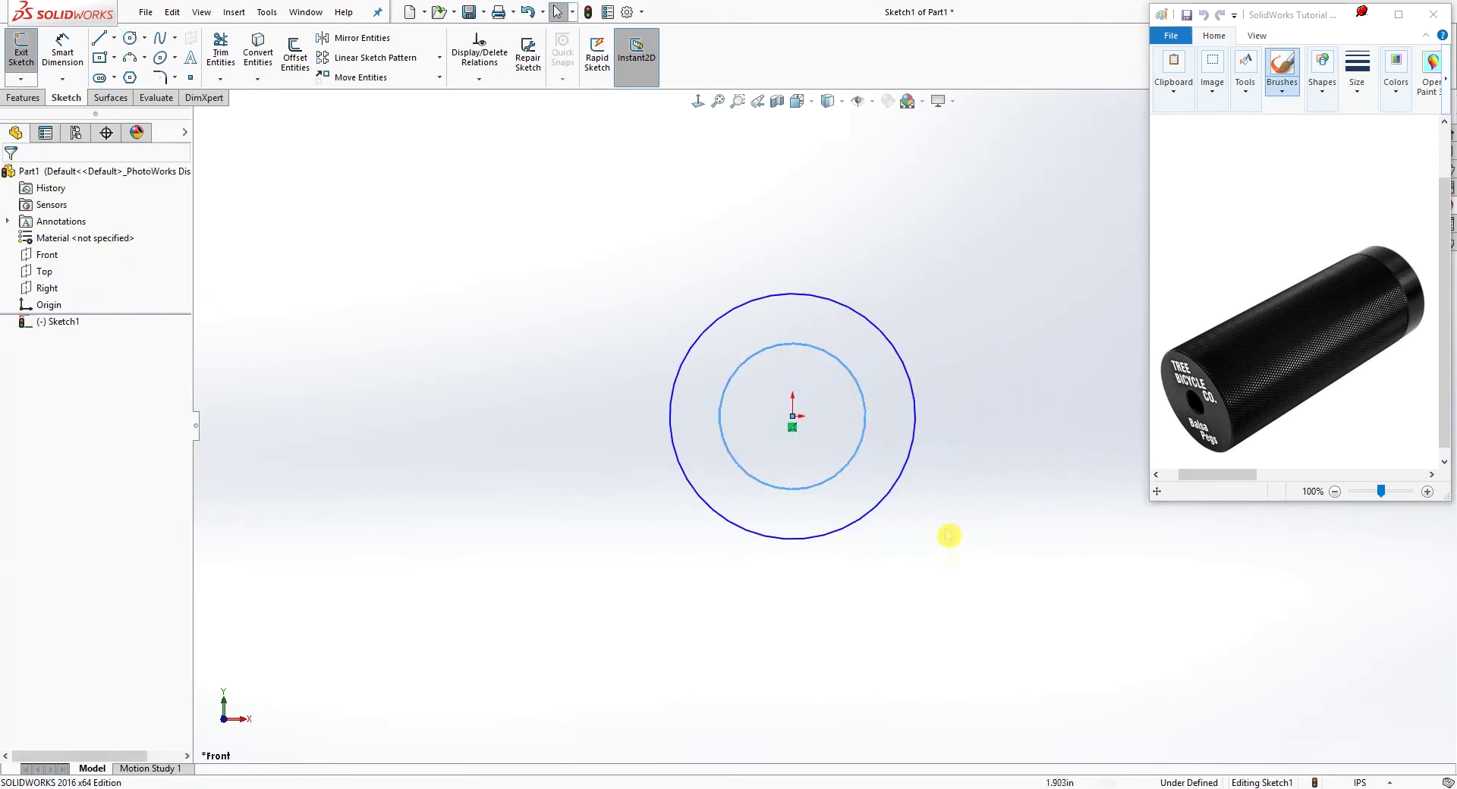
# Step: Dimension the inner circle with a diameter of 0.375 in
pyautogui.moveTo(953, 542); pyautogui.dragTo(947, 490, button='right')
pyautogui.click(907, 272)
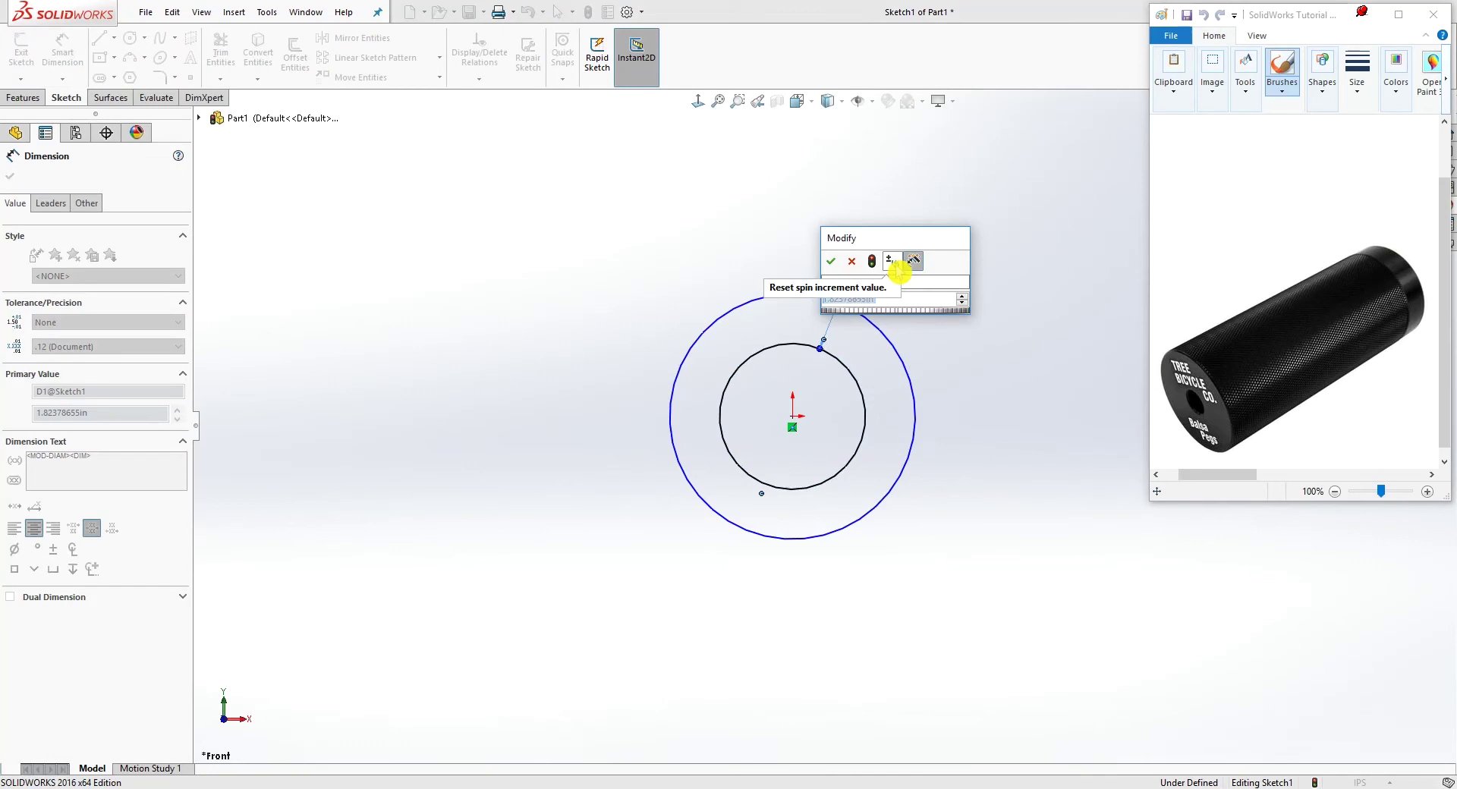
pyautogui.press('BackSpace')
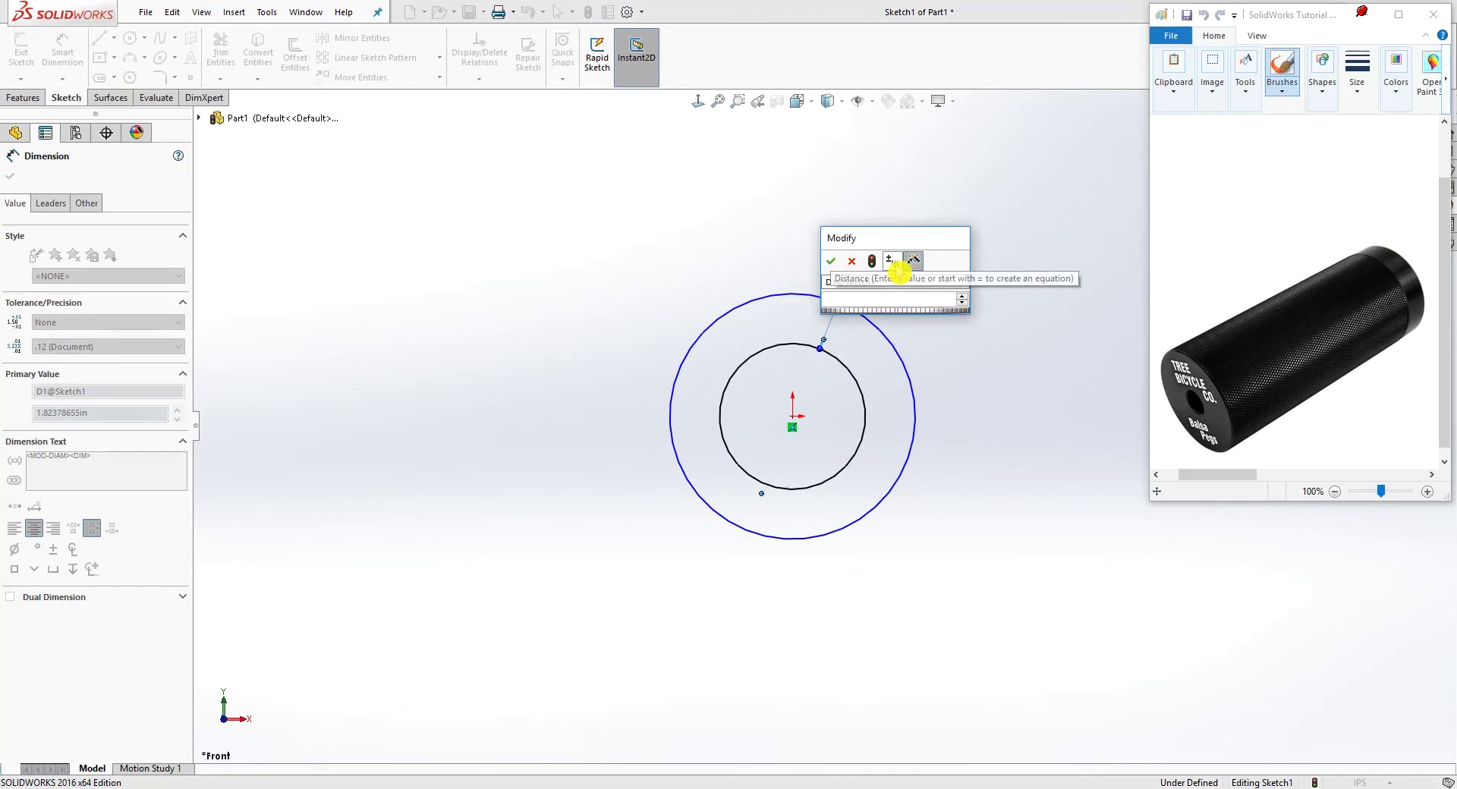
pyautogui.click(851, 299)
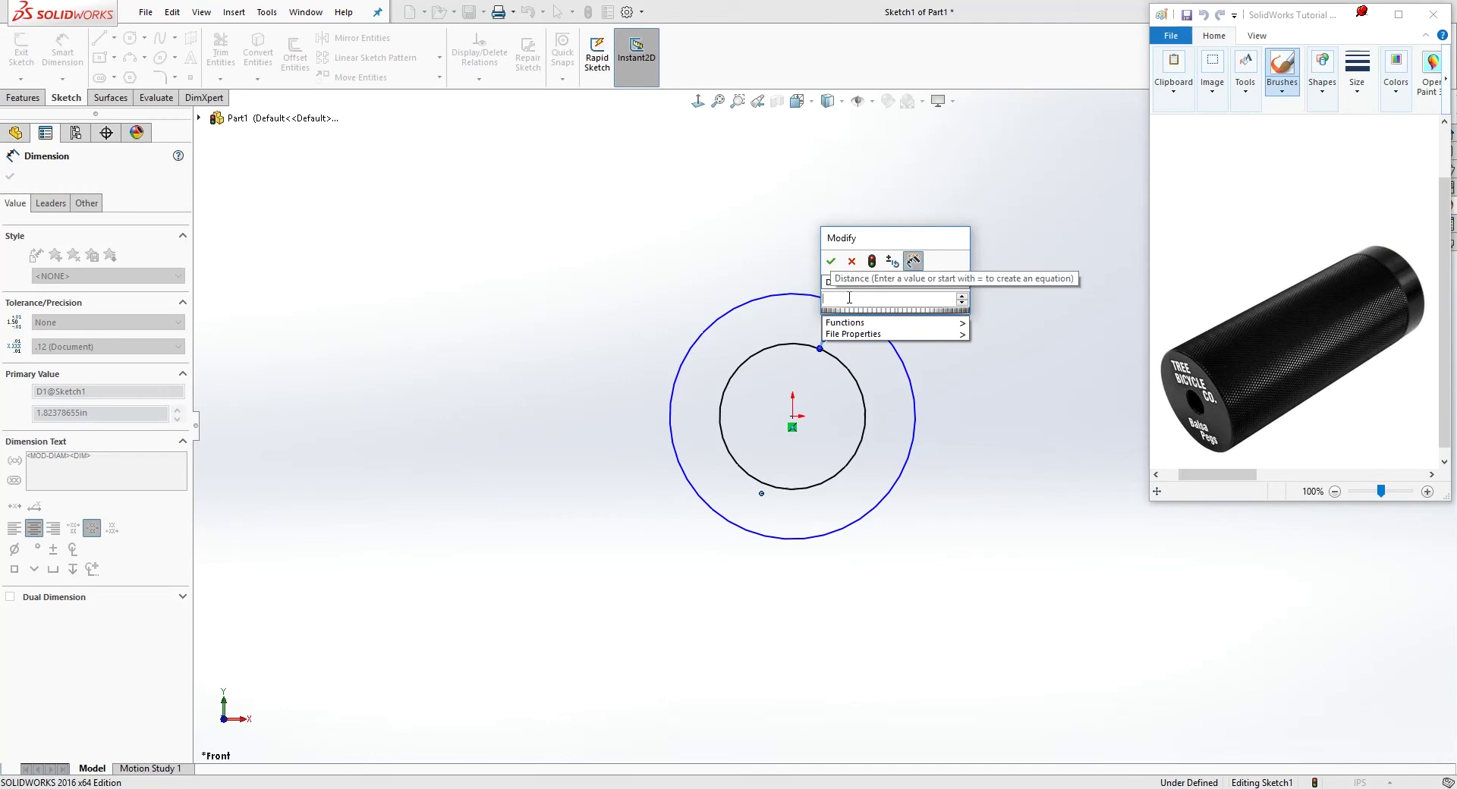
pyautogui.write('.3')
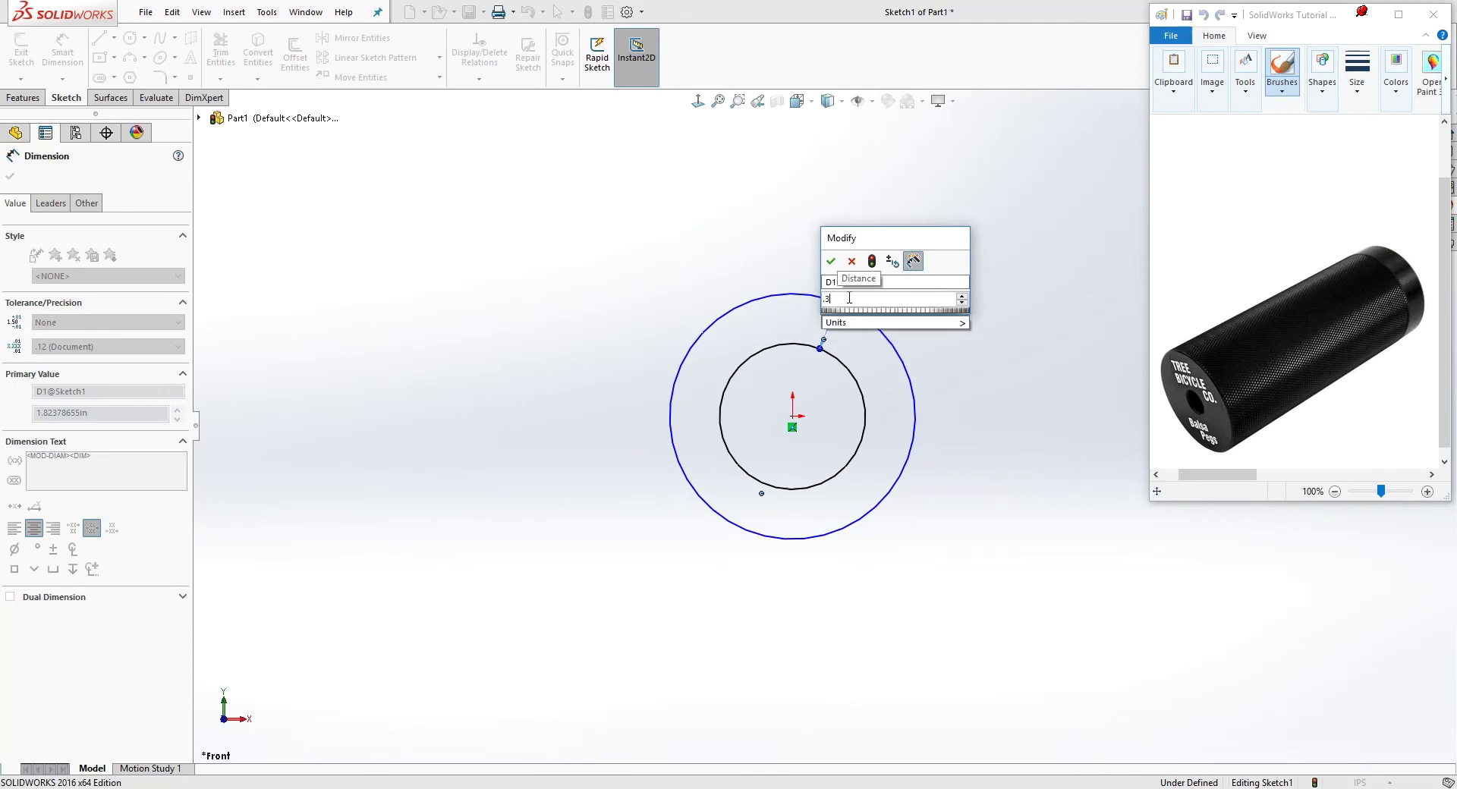
pyautogui.write('75')
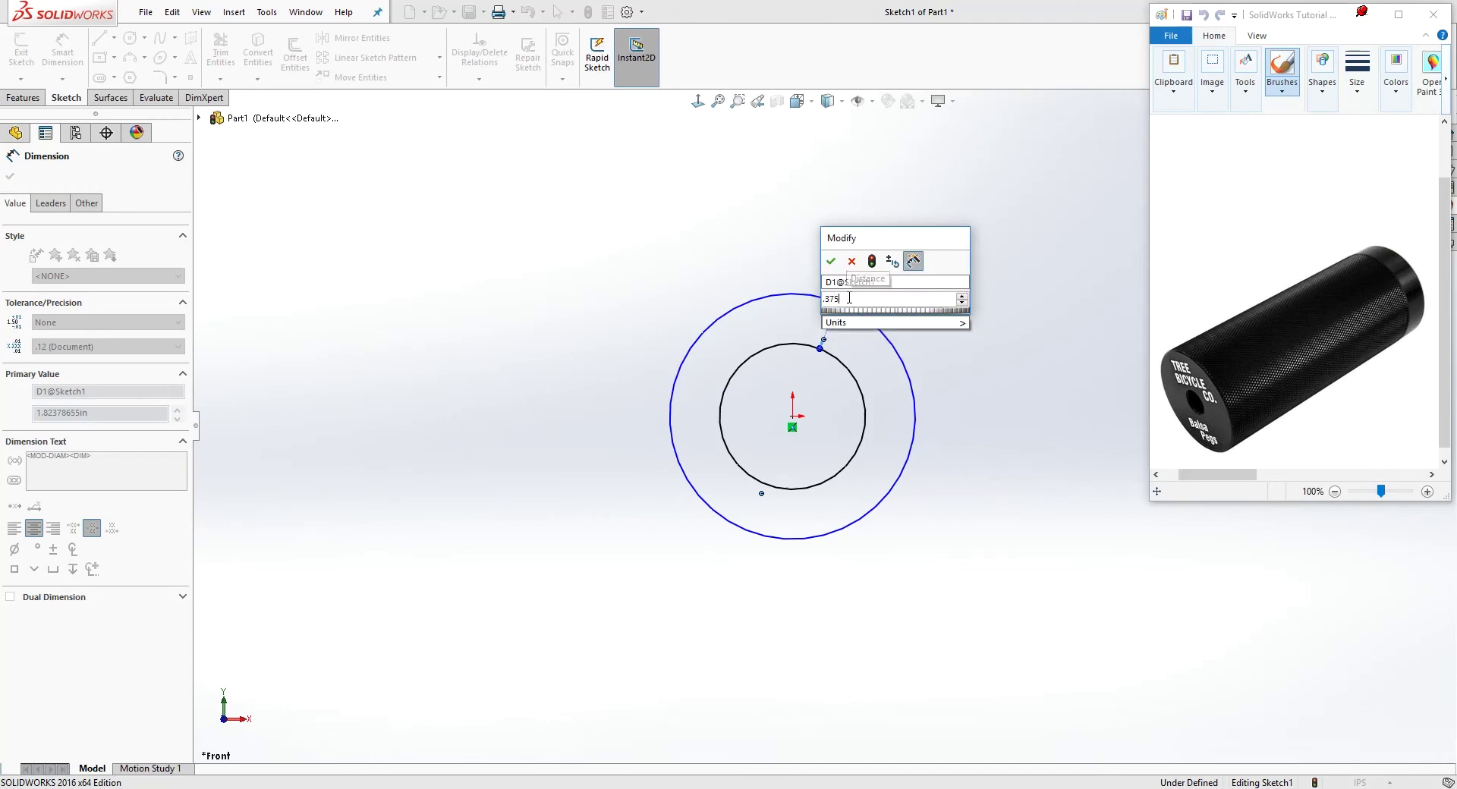
pyautogui.click(833, 262)
# Step: Dimension the outer circle with a diameter of 1.75 in and tidy the position of the inner circle's dimension
pyautogui.scroll(-1, 873, 255)
pyautogui.click(901, 363)
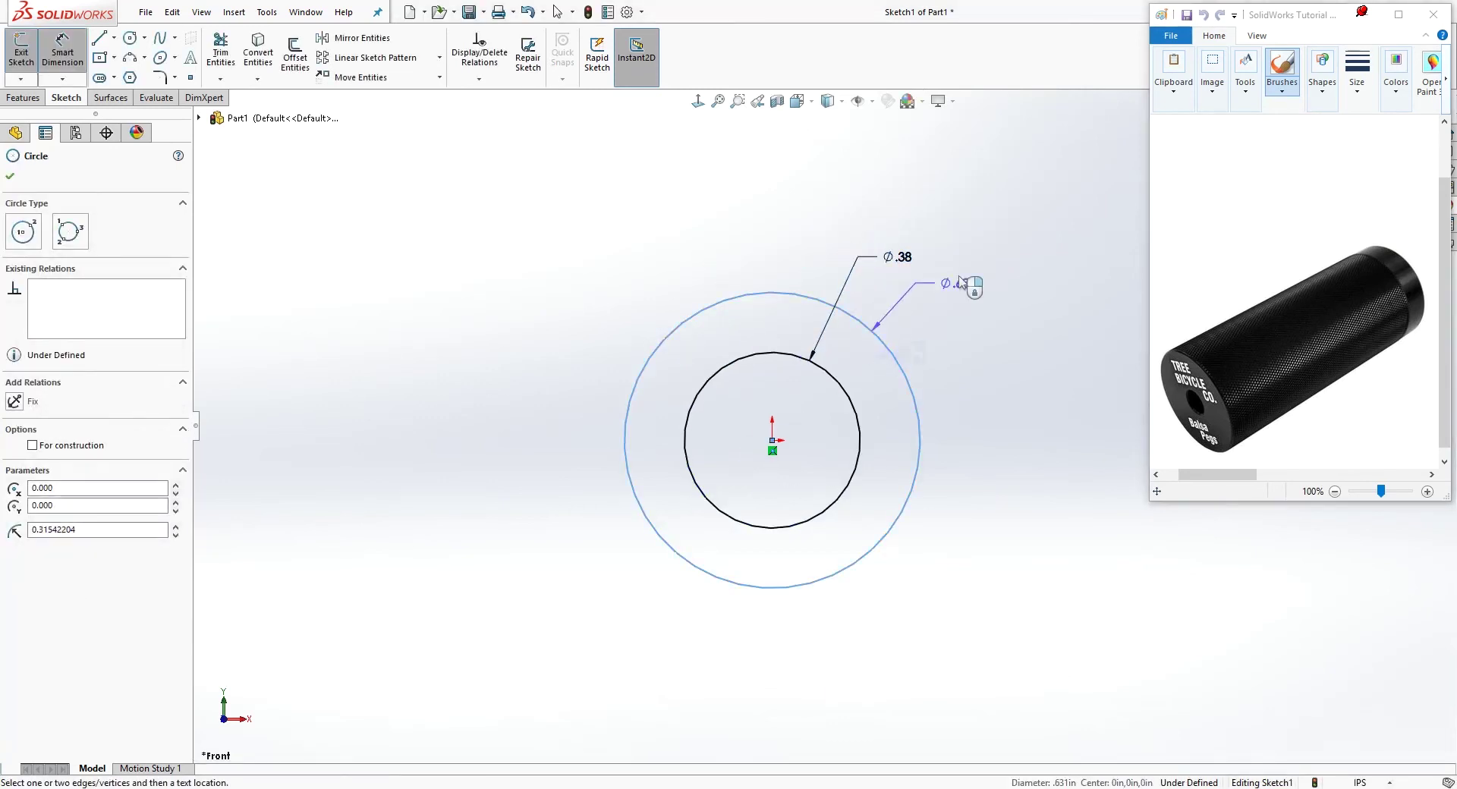
pyautogui.click(984, 249)
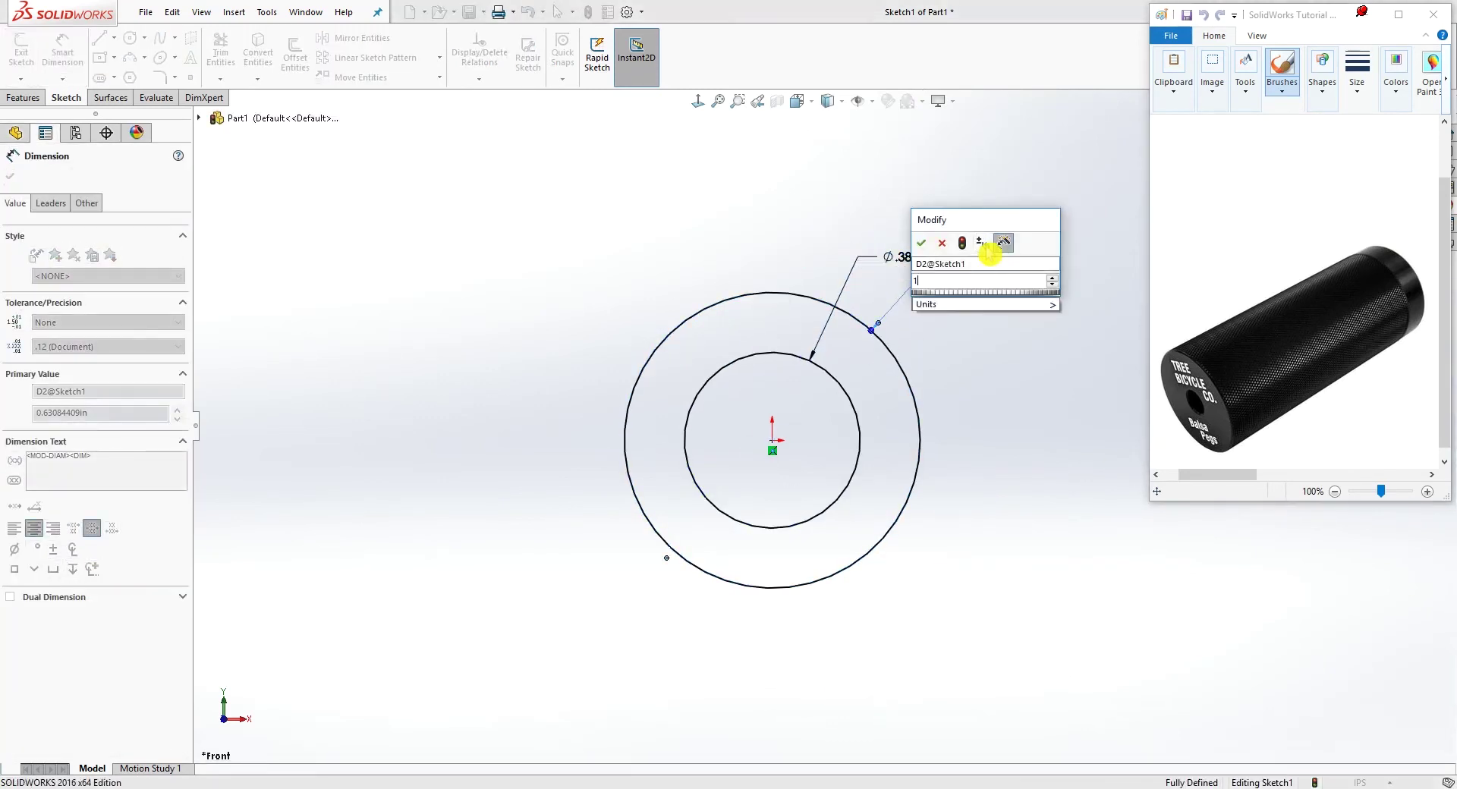
pyautogui.write('1.75')
pyautogui.press('Return')
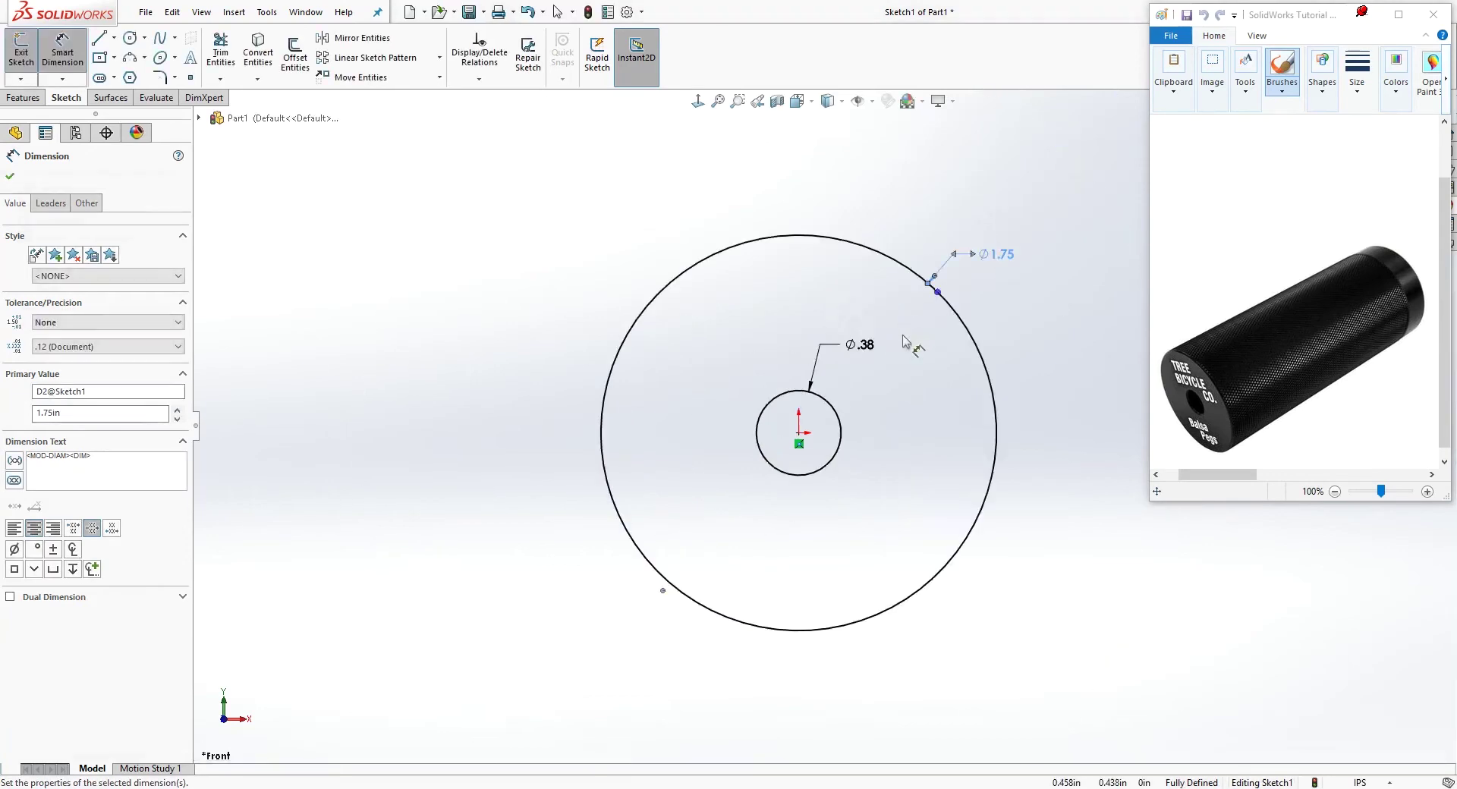
pyautogui.scroll(7, 904, 332)
pyautogui.press('Escape')
pyautogui.scroll(-3, 947, 366)
pyautogui.moveTo(778, 401); pyautogui.dragTo(788, 396)
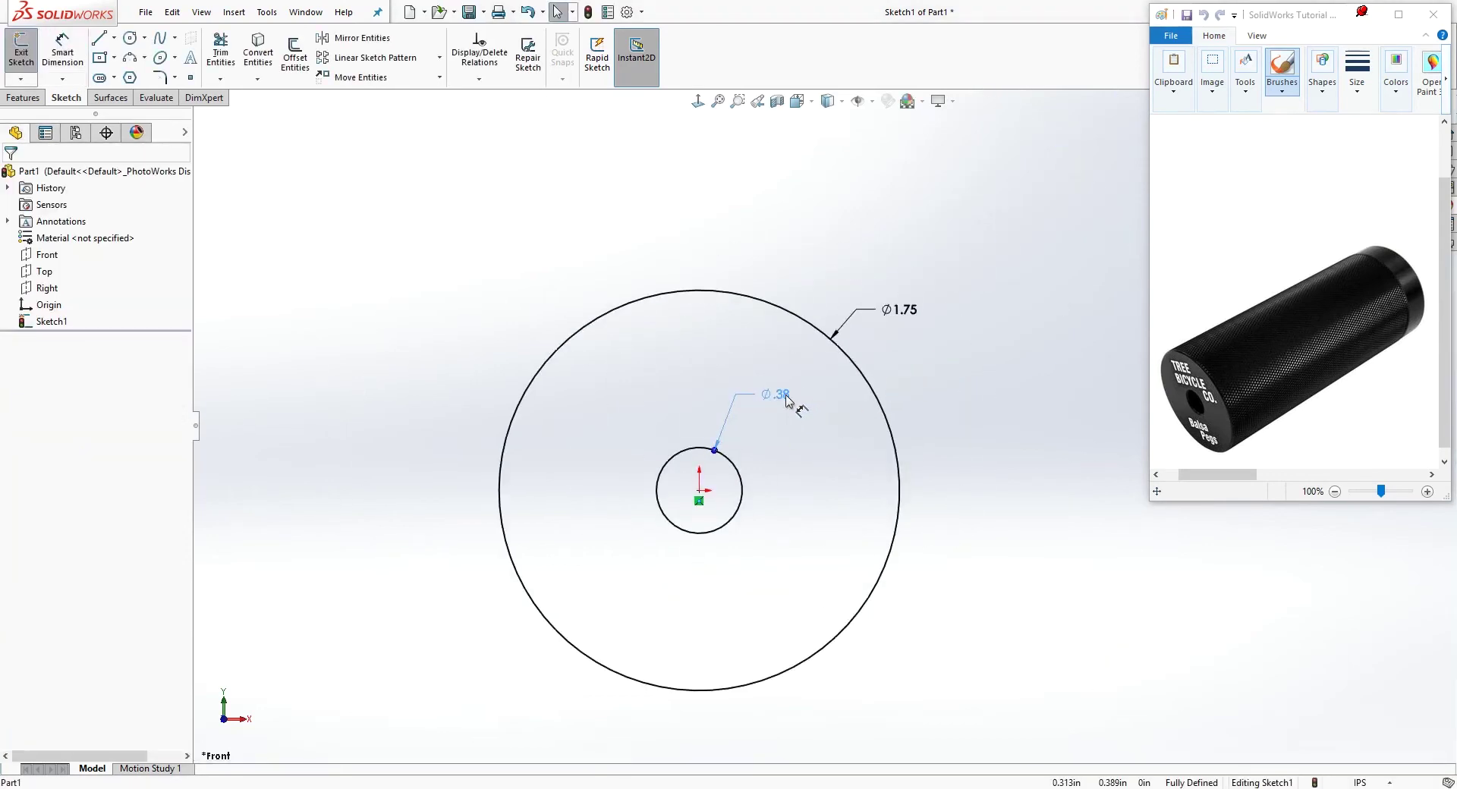
# Step: Extrude the ring profile 4.5 in blind in the reversed direction, checking the size specifications in the reference image
pyautogui.moveTo(980, 392); pyautogui.dragTo(962, 423, button='middle')
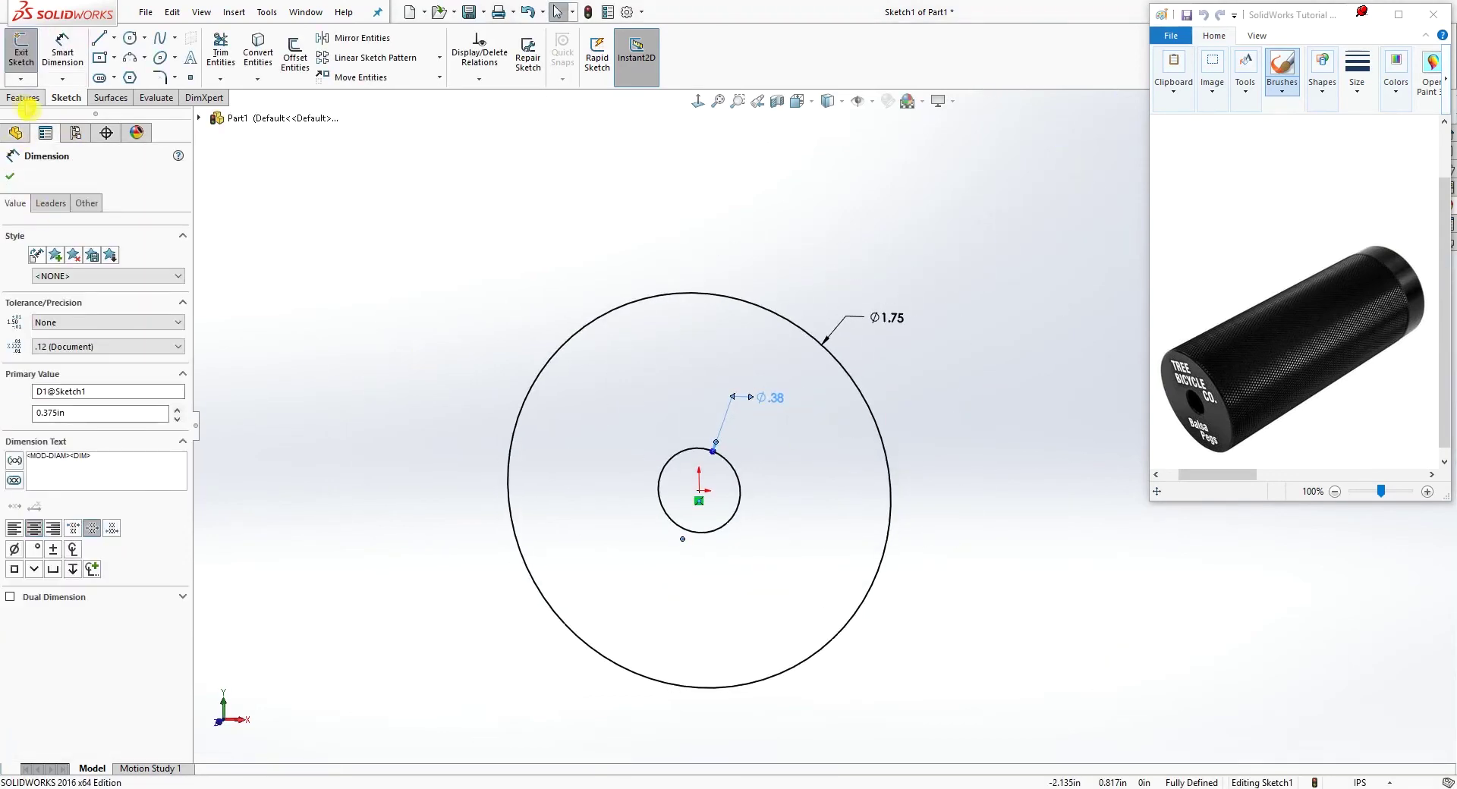
pyautogui.click(29, 99)
pyautogui.click(37, 60)
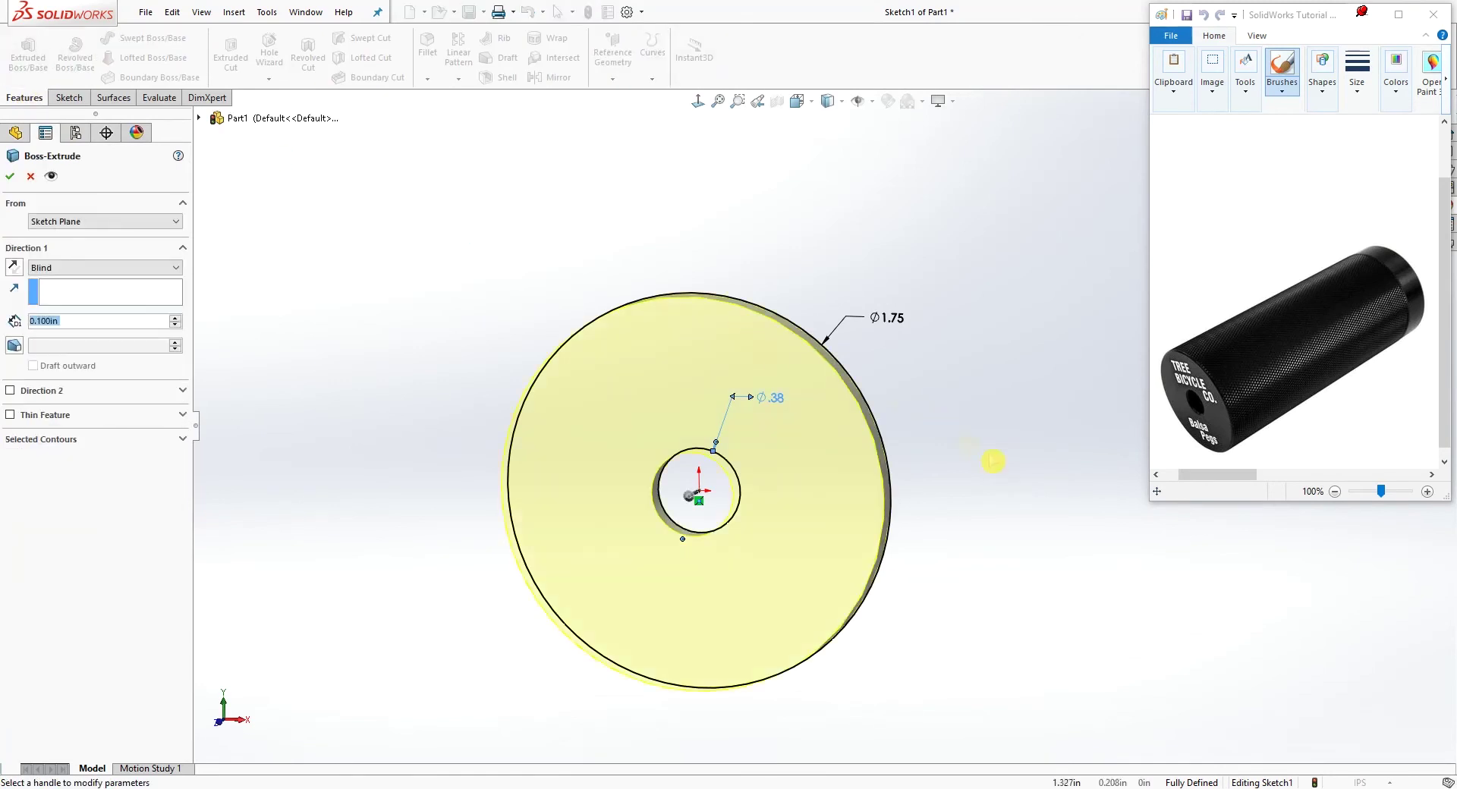
pyautogui.click(13, 268)
pyautogui.click(45, 321)
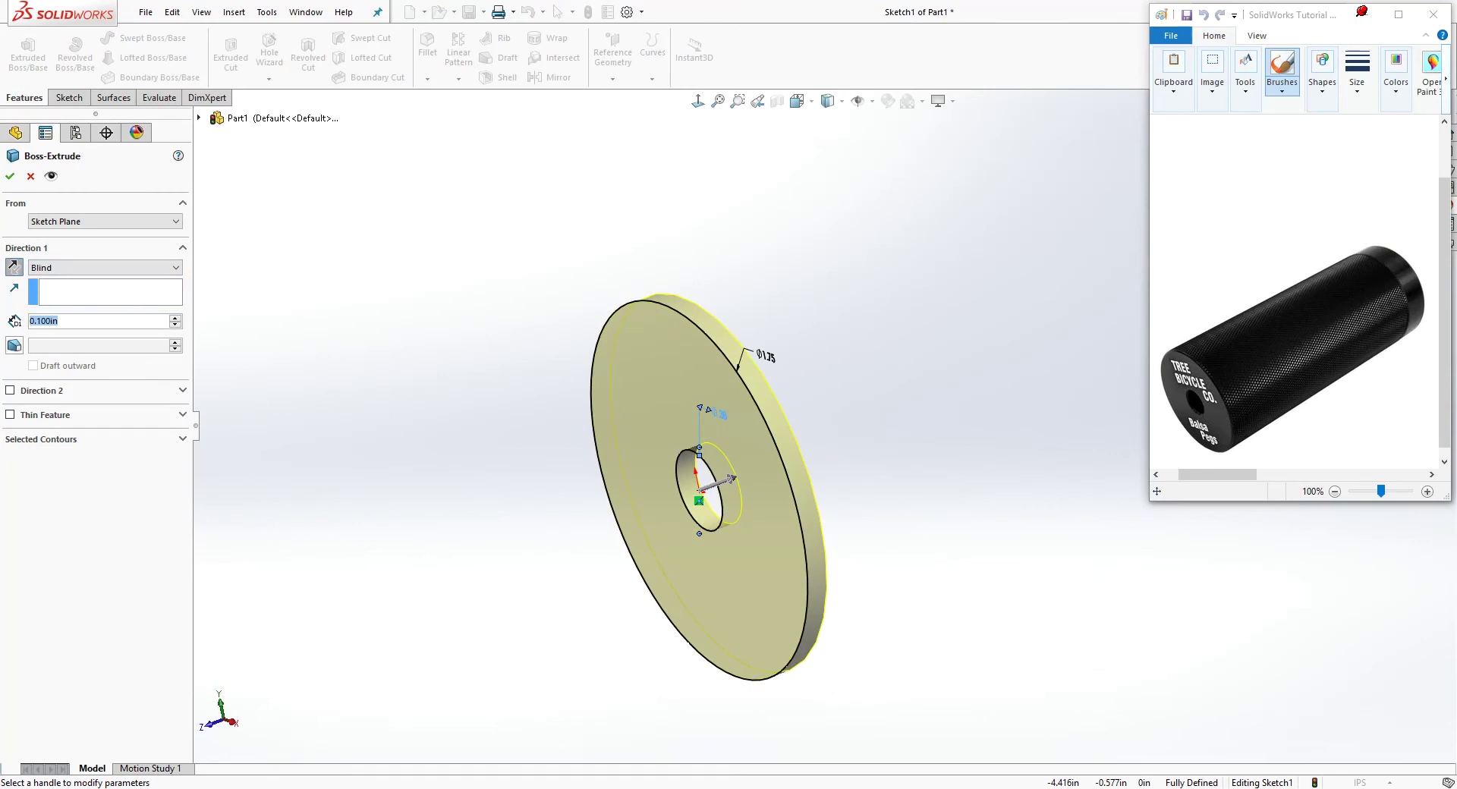
pyautogui.write('4.5')
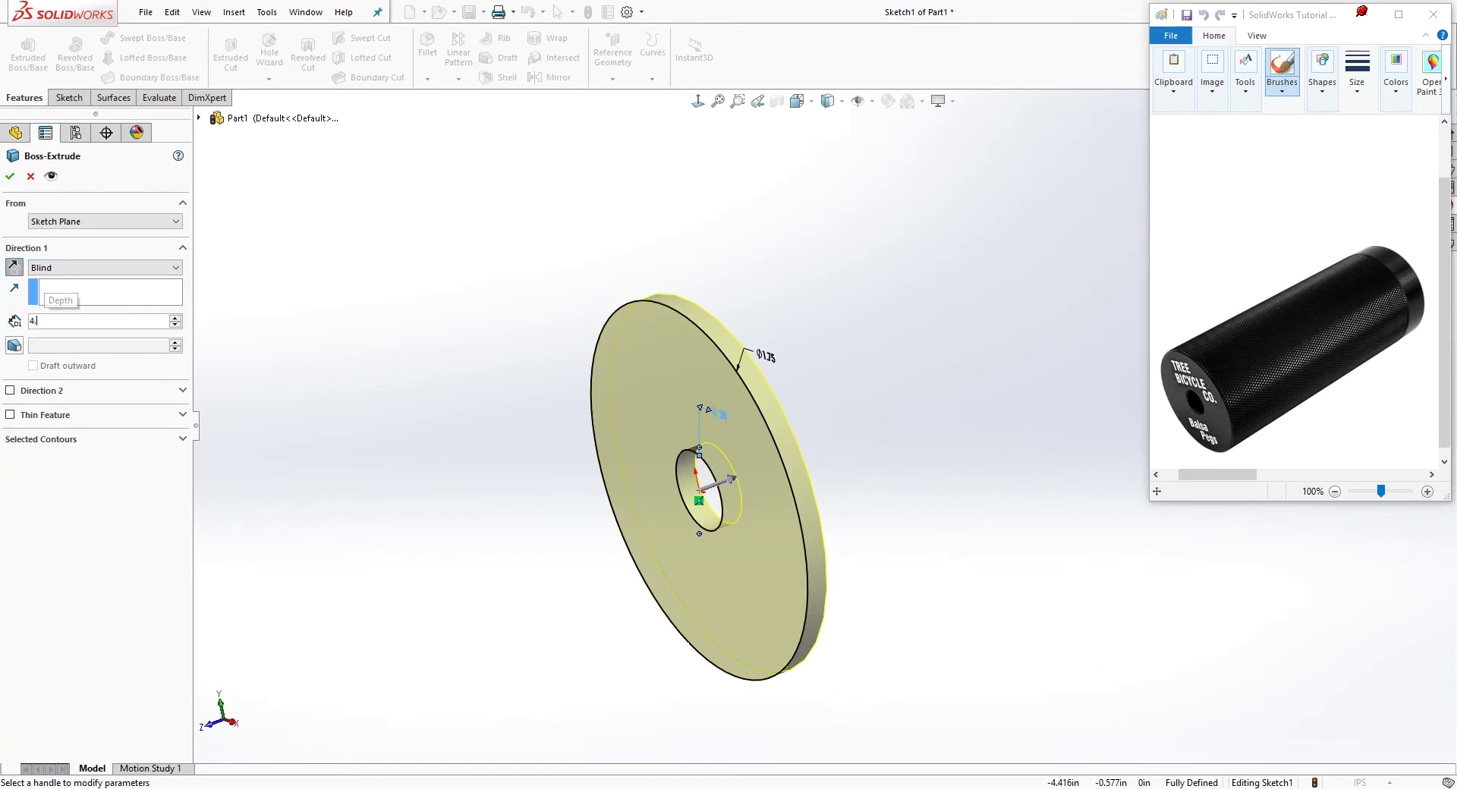
pyautogui.press('Return')
pyautogui.moveTo(1239, 476); pyautogui.dragTo(1318, 479)
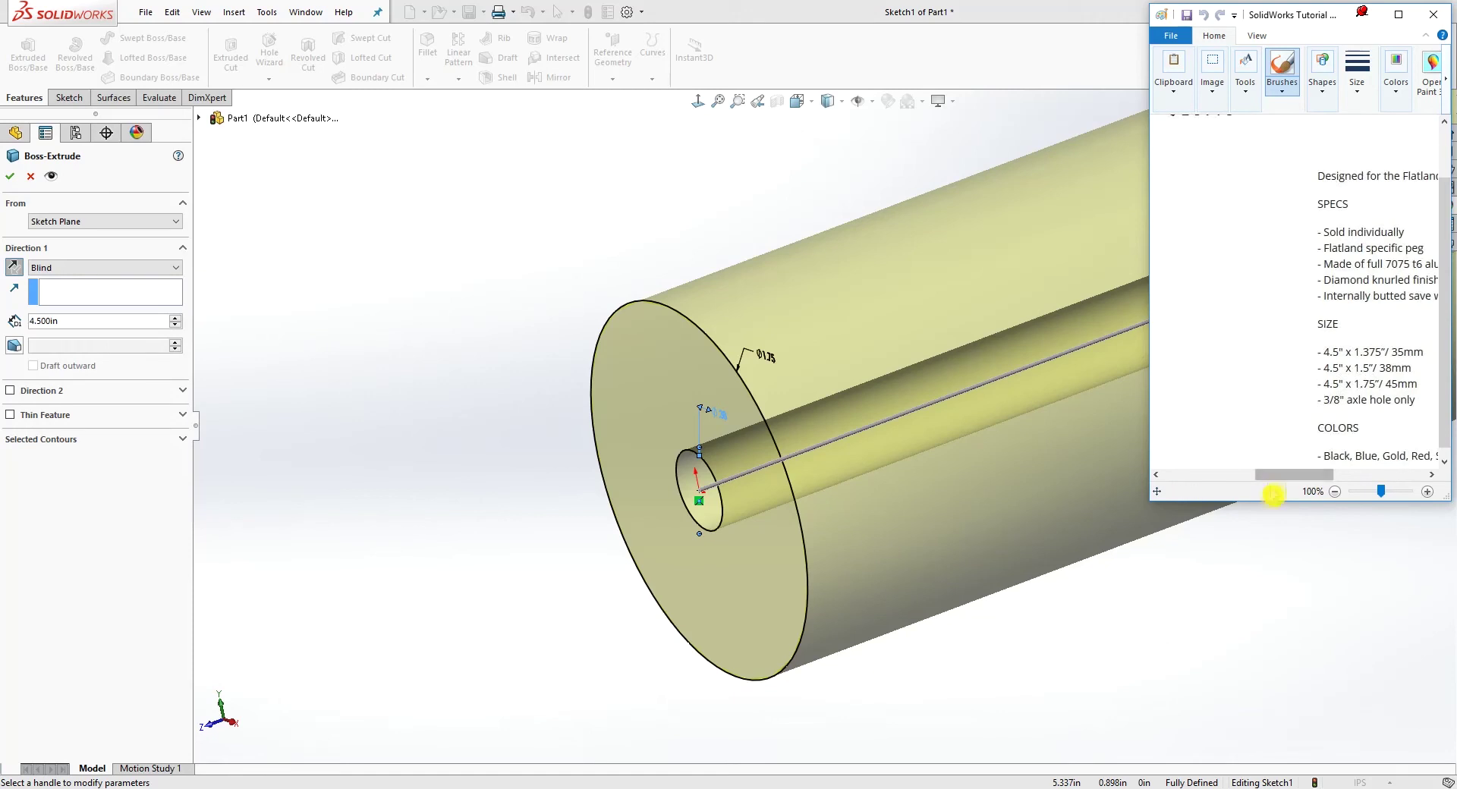
pyautogui.moveTo(1302, 477); pyautogui.dragTo(1203, 477)
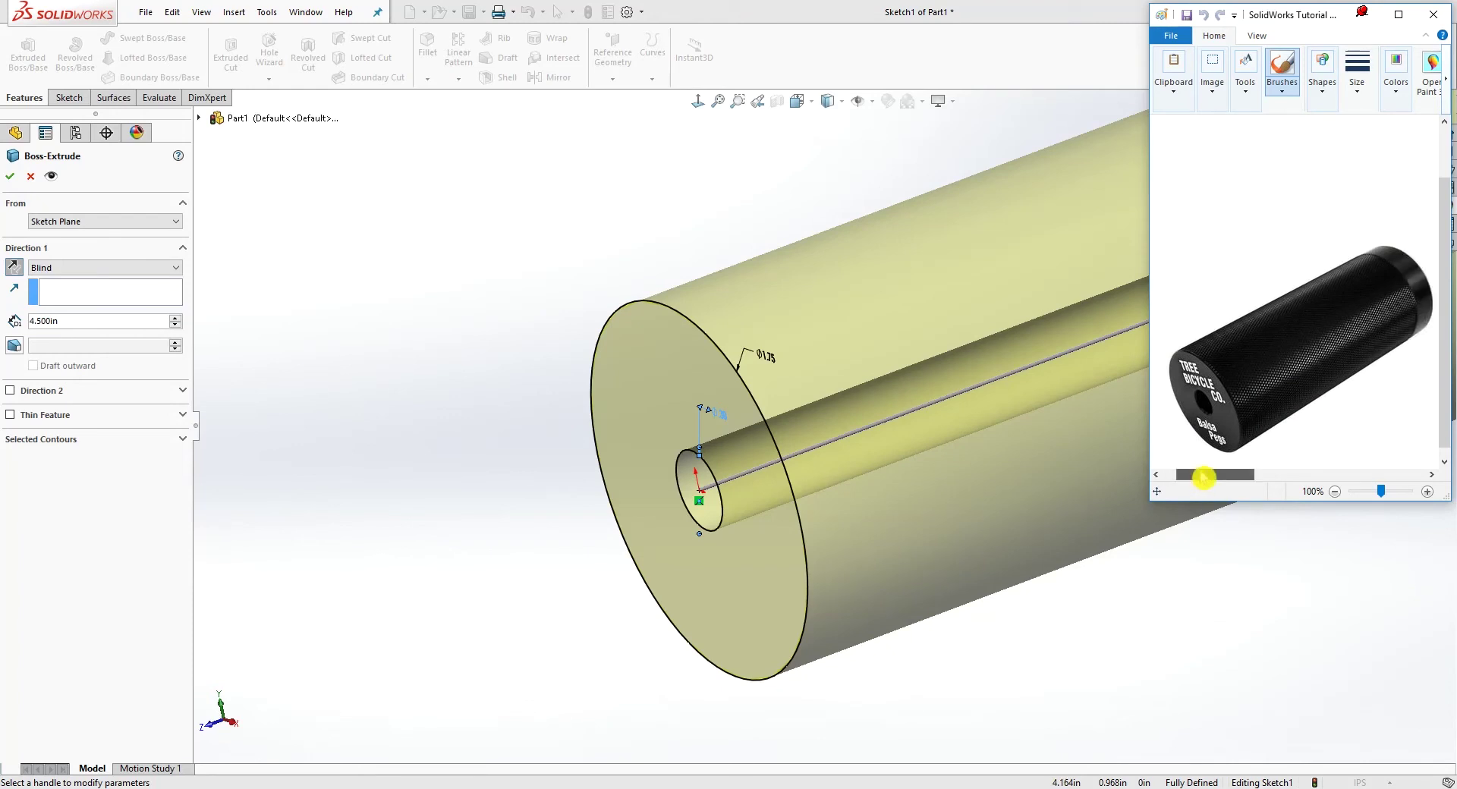
pyautogui.click(10, 176)
# Step: Examine the extruded cylinder from the side and in the isometric view
pyautogui.scroll(3, 1060, 541)
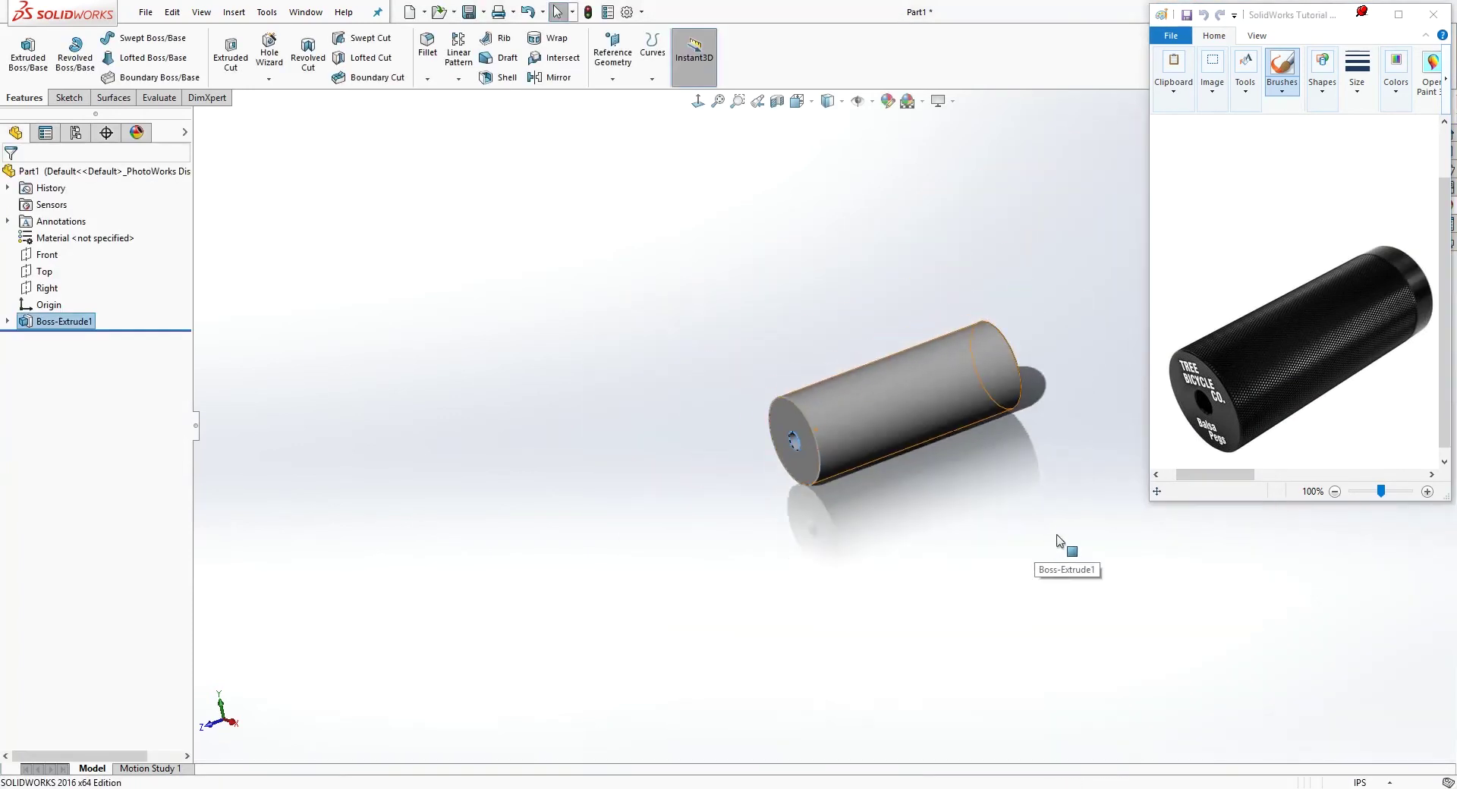
pyautogui.scroll(-2, 1061, 541)
pyautogui.click(916, 447)
pyautogui.moveTo(914, 445); pyautogui.dragTo(834, 446, button='middle')
pyautogui.scroll(-3, 903, 360)
pyautogui.click(968, 182)
pyautogui.scroll(2, 969, 182)
pyautogui.click(698, 101)
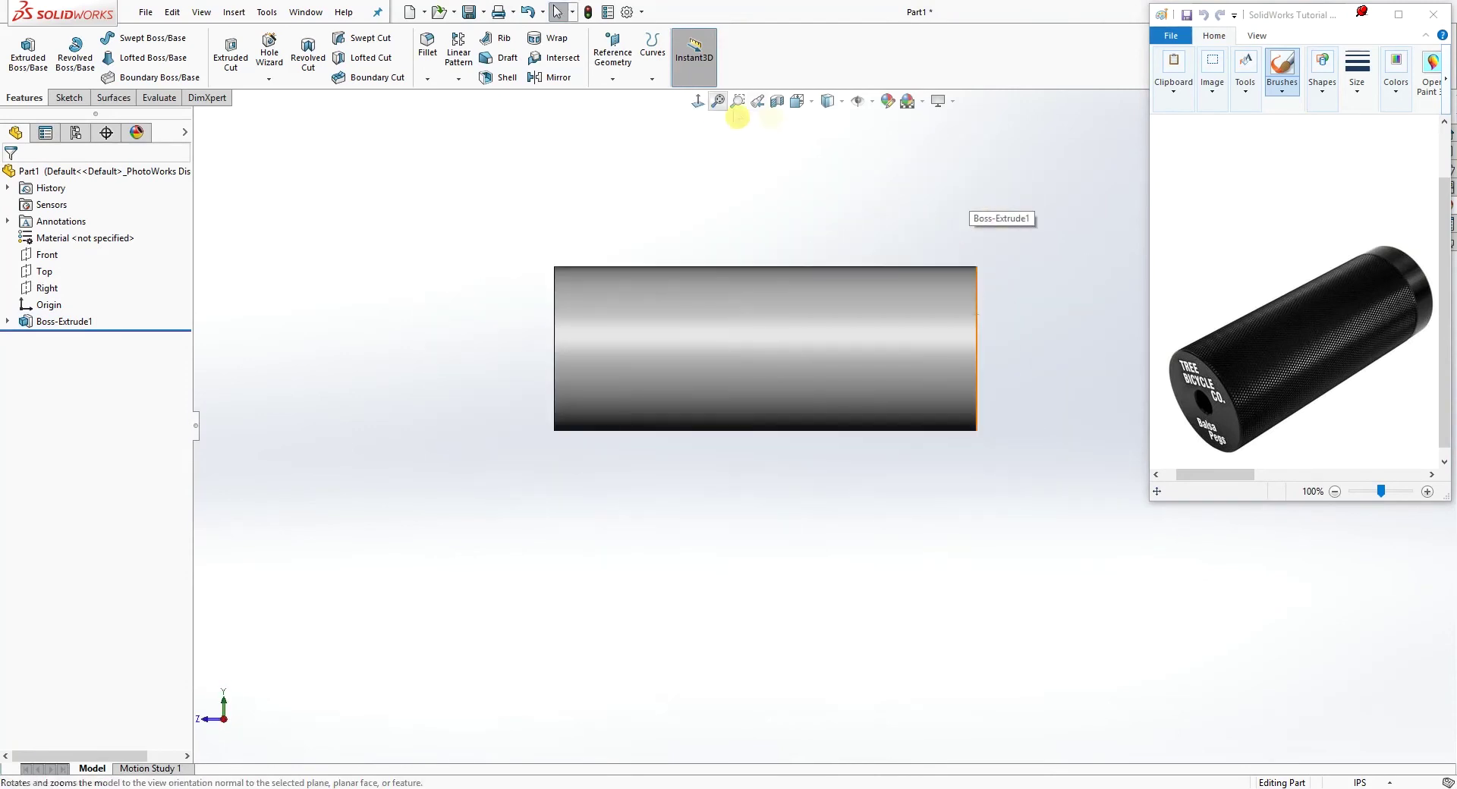
pyautogui.click(798, 101)
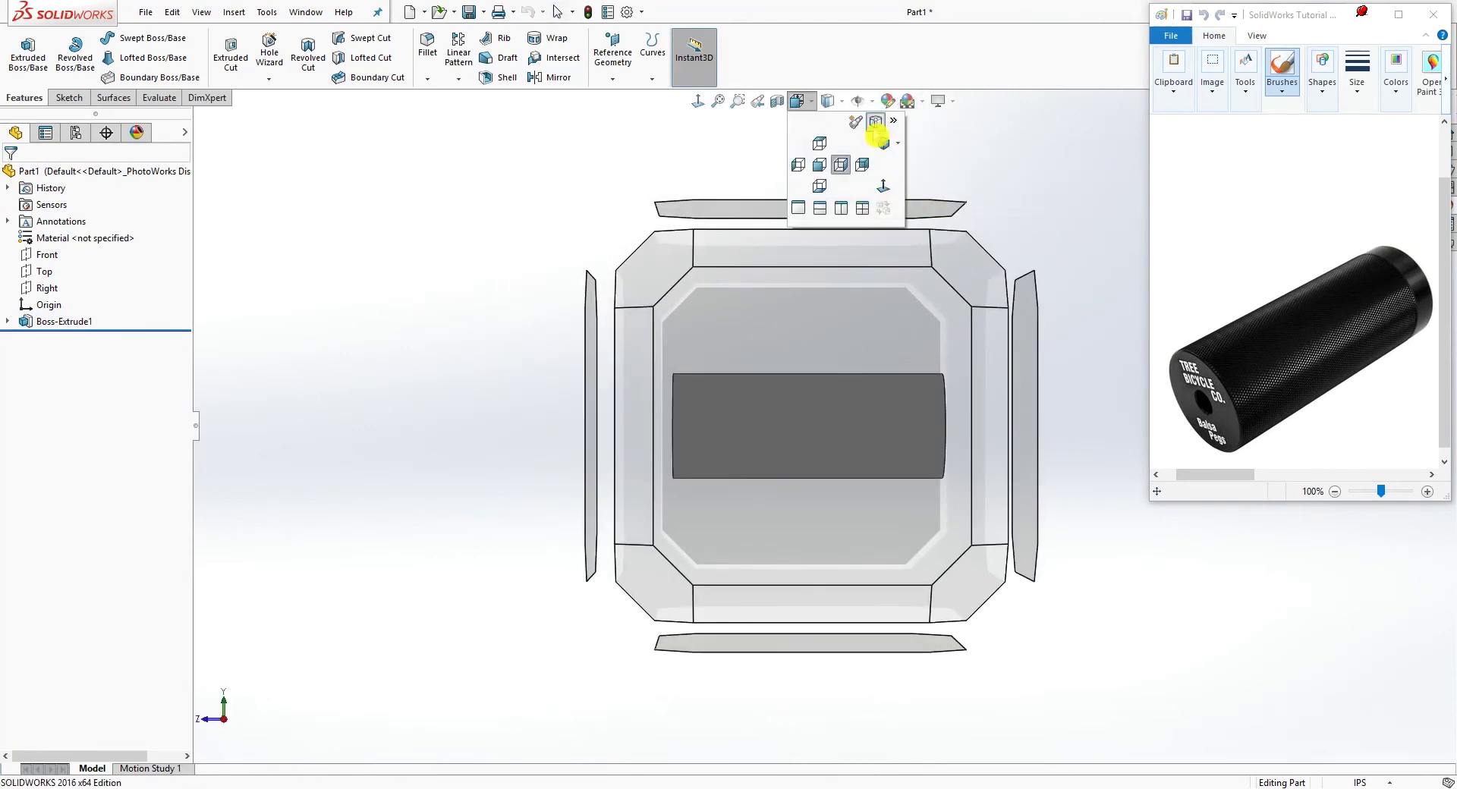
pyautogui.click(883, 144)
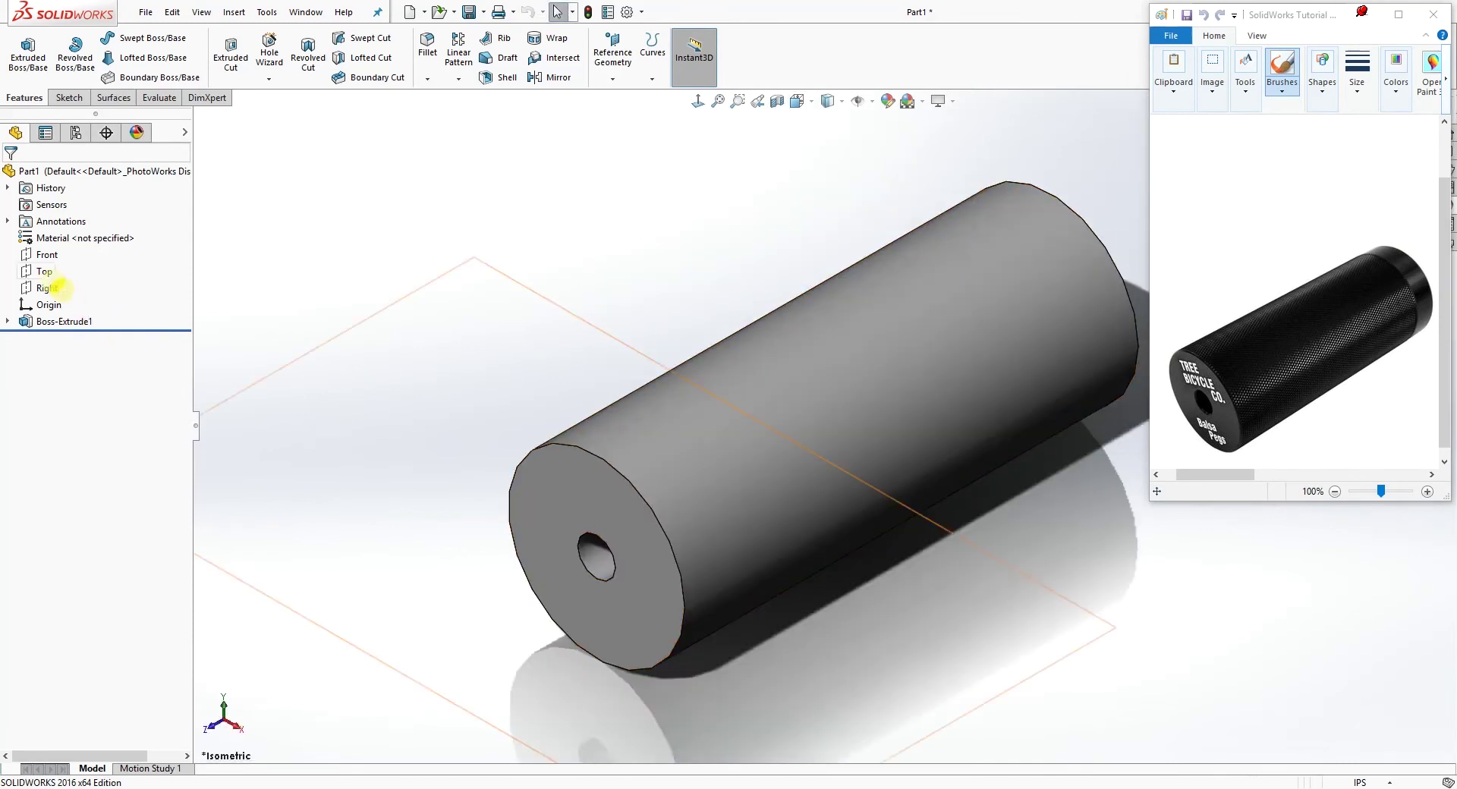
# Step: Sketch a circle about 1.29 in in diameter, centred on the origin, on the cylinder's rear end face
pyautogui.click(48, 258)
pyautogui.moveTo(474, 371)
pyautogui.mouseDown(button='middle')
pyautogui.moveTo(589, 380)
pyautogui.moveTo(792, 457)
pyautogui.moveTo(809, 417)
pyautogui.mouseUp(button='middle')
pyautogui.scroll(-3, 966, 294)
pyautogui.click(954, 293)
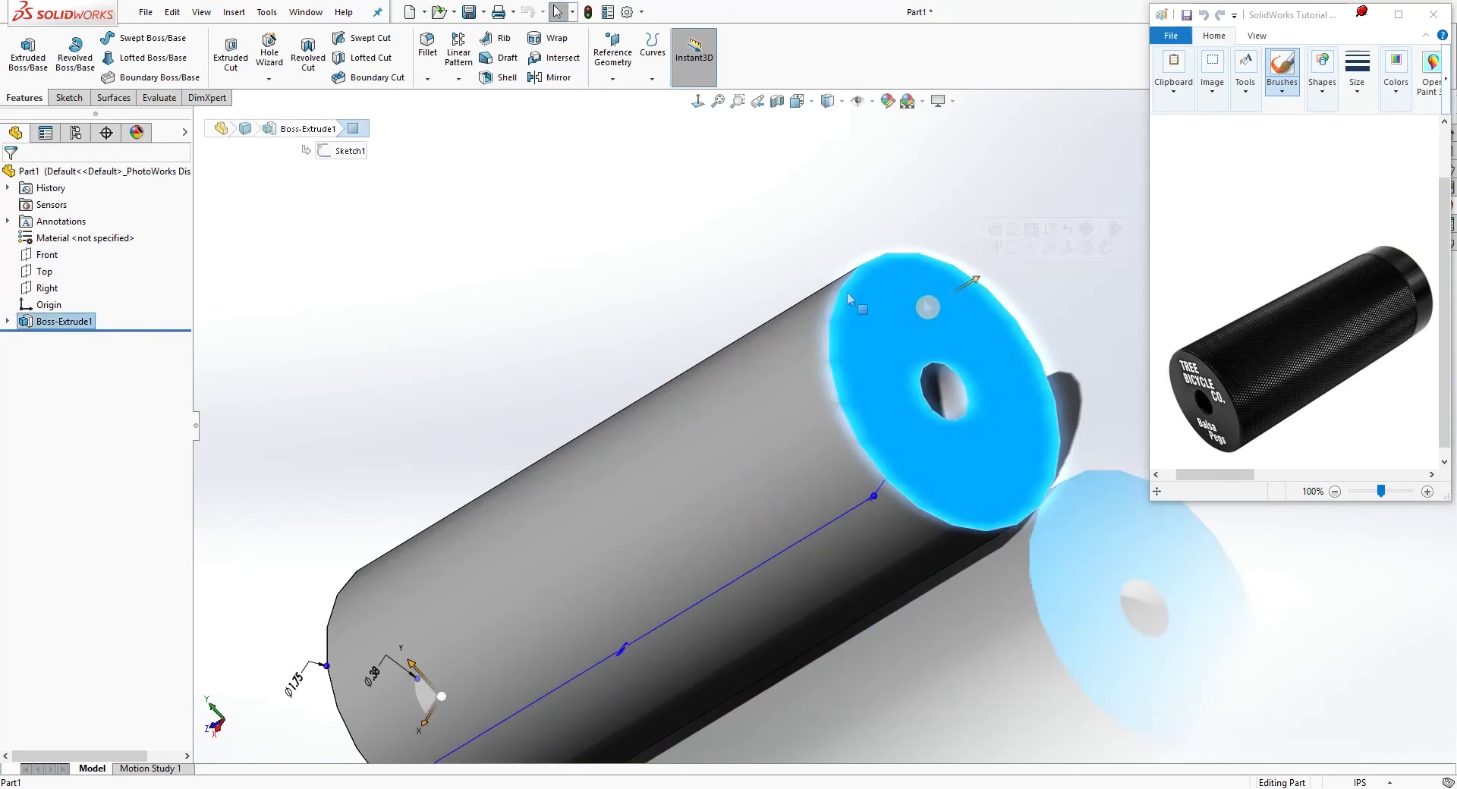
pyautogui.click(69, 97)
pyautogui.click(22, 53)
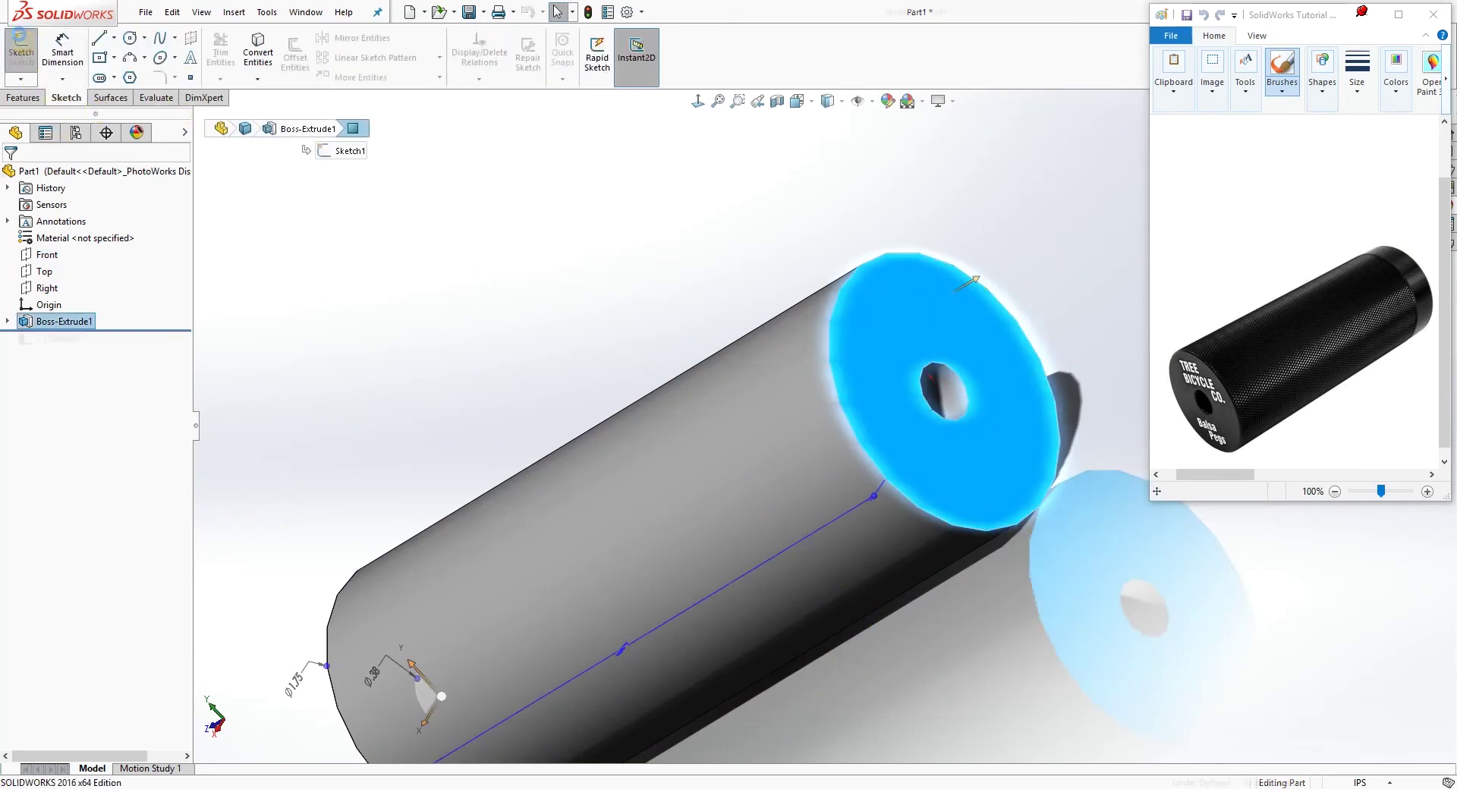
pyautogui.click(697, 101)
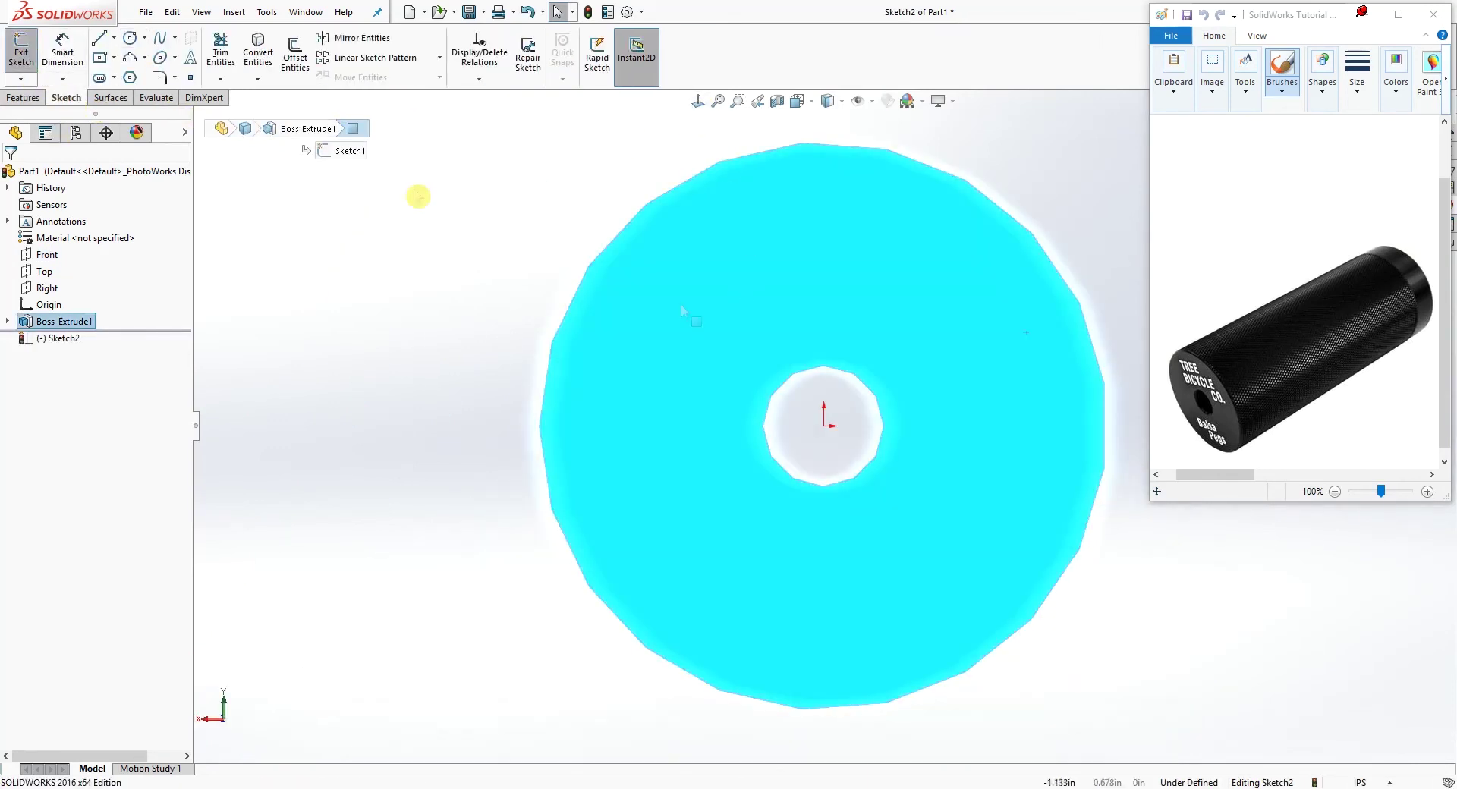
pyautogui.click(131, 38)
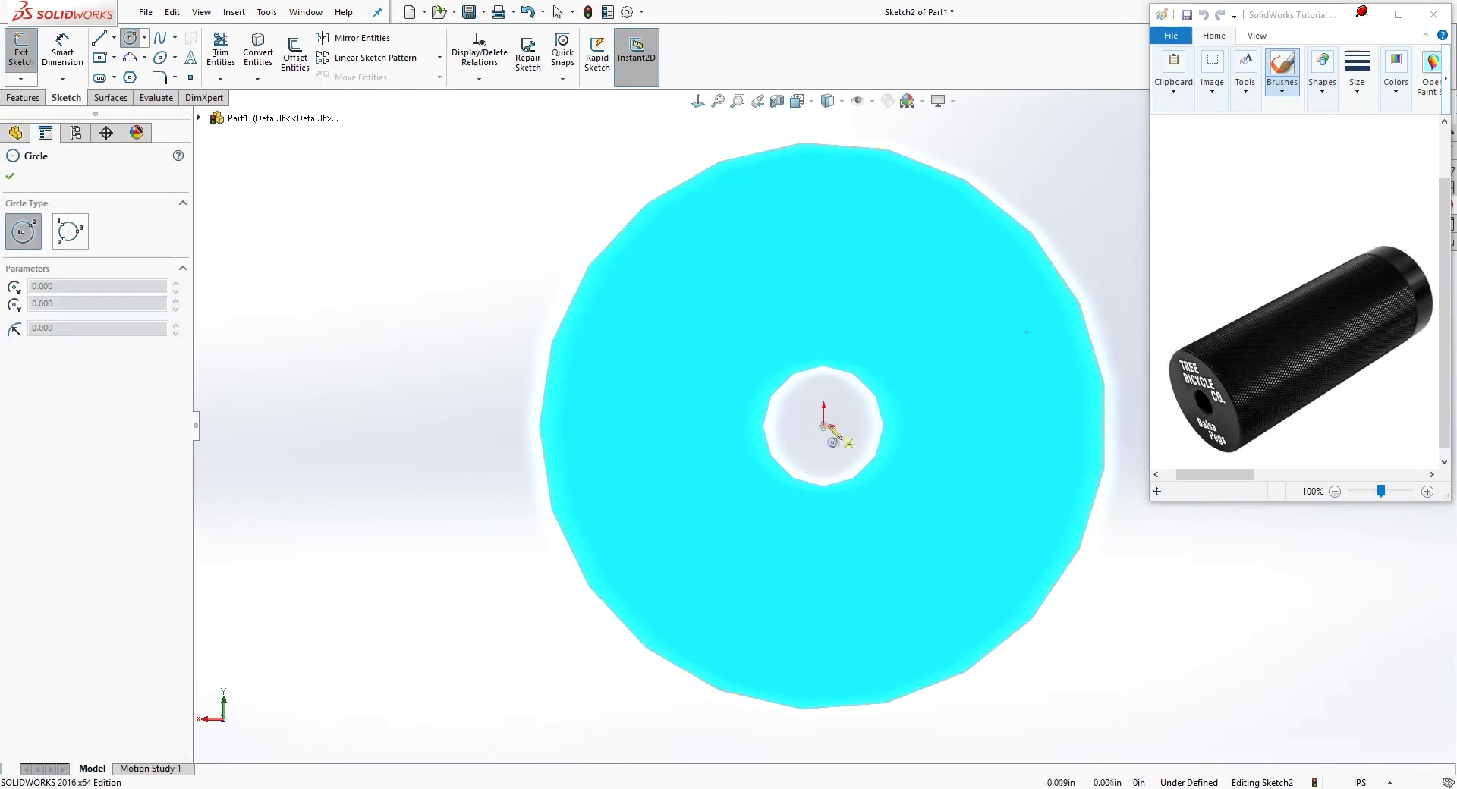
pyautogui.click(824, 426)
pyautogui.click(976, 286)
pyautogui.press('Escape')
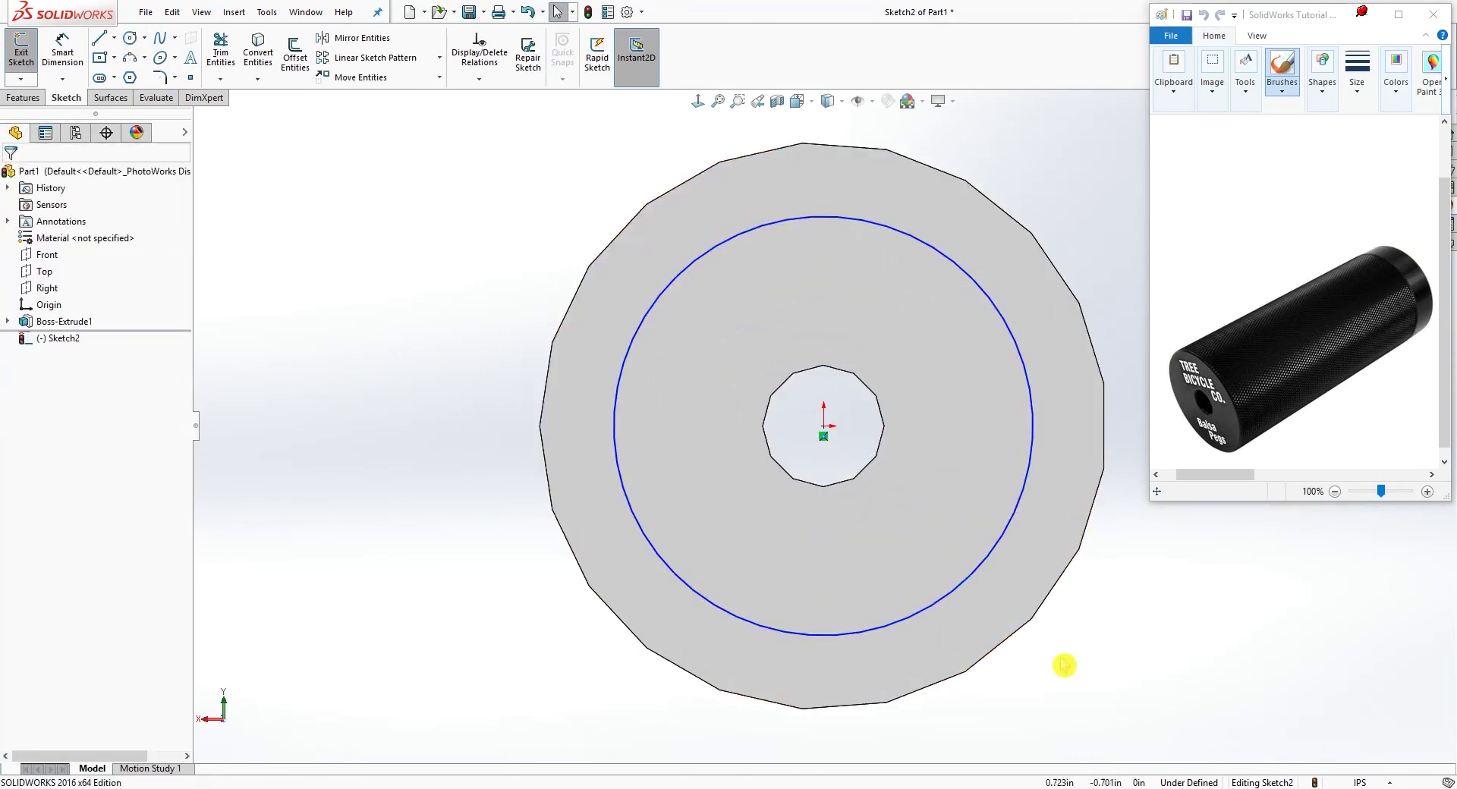
# Step: Dimension the circle on the rear end face with a diameter of 1.5 in
pyautogui.moveTo(1046, 632); pyautogui.dragTo(1039, 562, button='right')
pyautogui.click(1017, 507)
pyautogui.click(1128, 640)
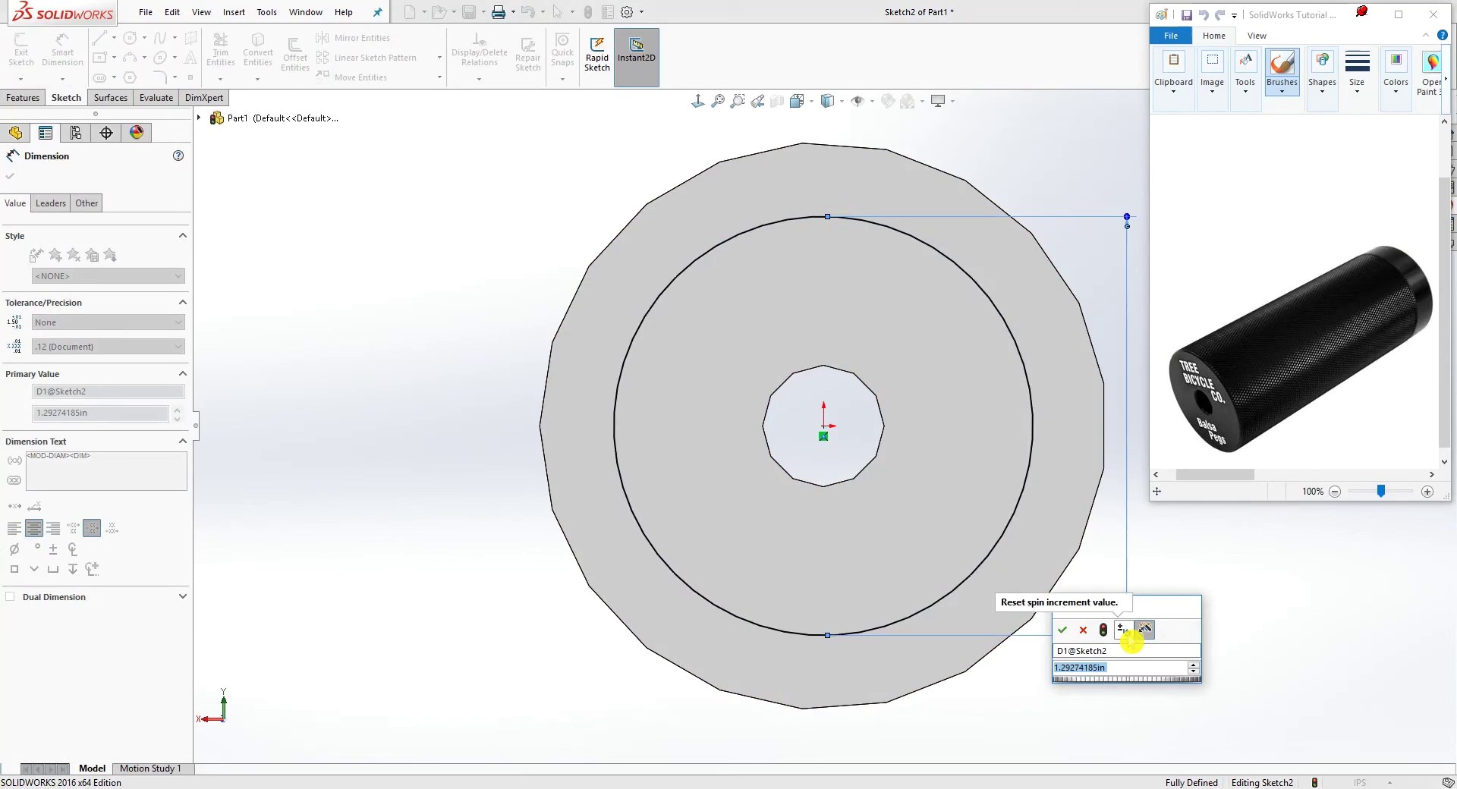
pyautogui.write('1.5')
pyautogui.press('Return')
pyautogui.scroll(-2, 736, 294)
pyautogui.moveTo(692, 332); pyautogui.dragTo(789, 339, button='middle')
pyautogui.scroll(3, 788, 339)
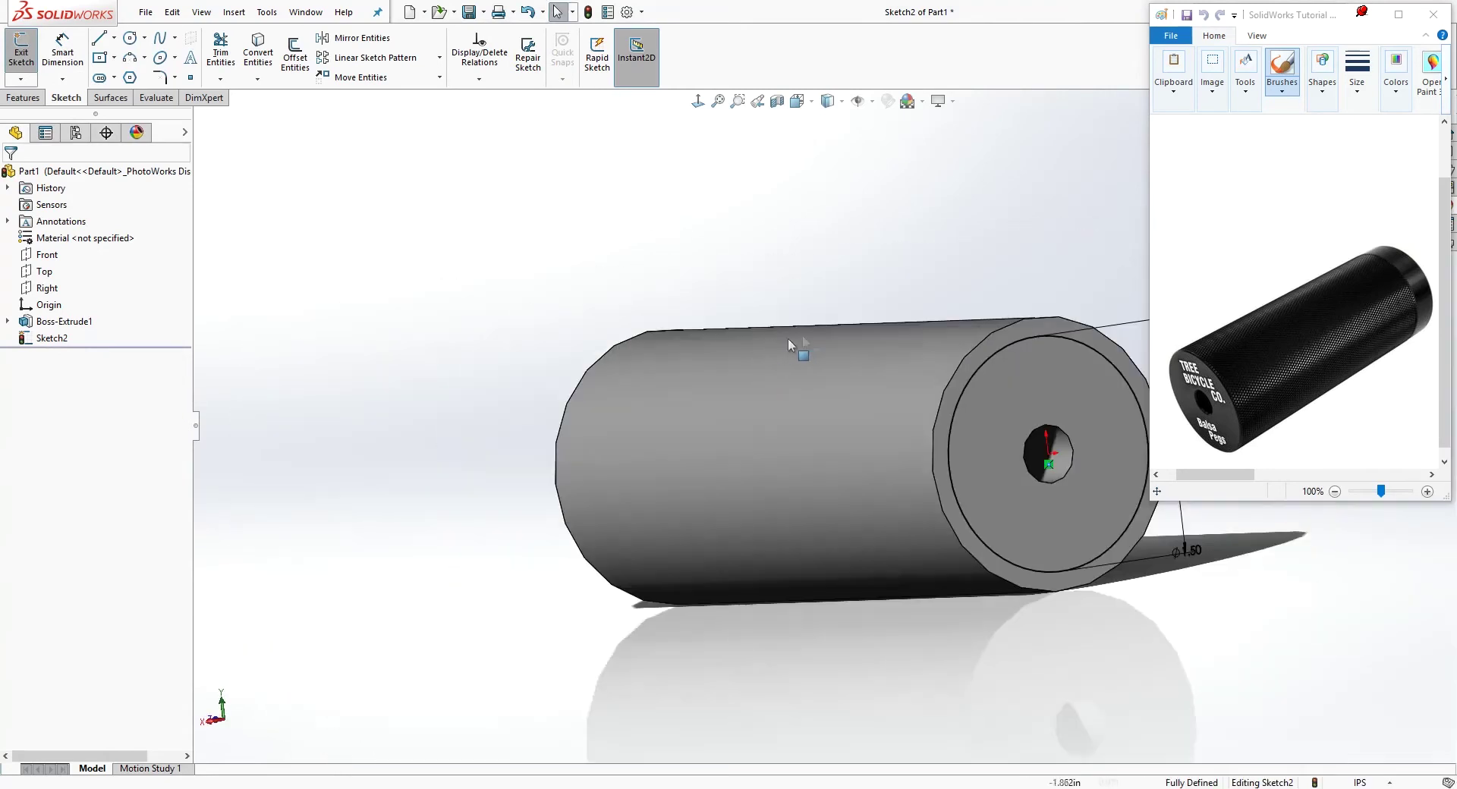
# Step: Cut the 1.5 in circle blind into the cylinder from the rear face, leaving the front end wall with its axle hole
pyautogui.click(25, 99)
pyautogui.click(231, 54)
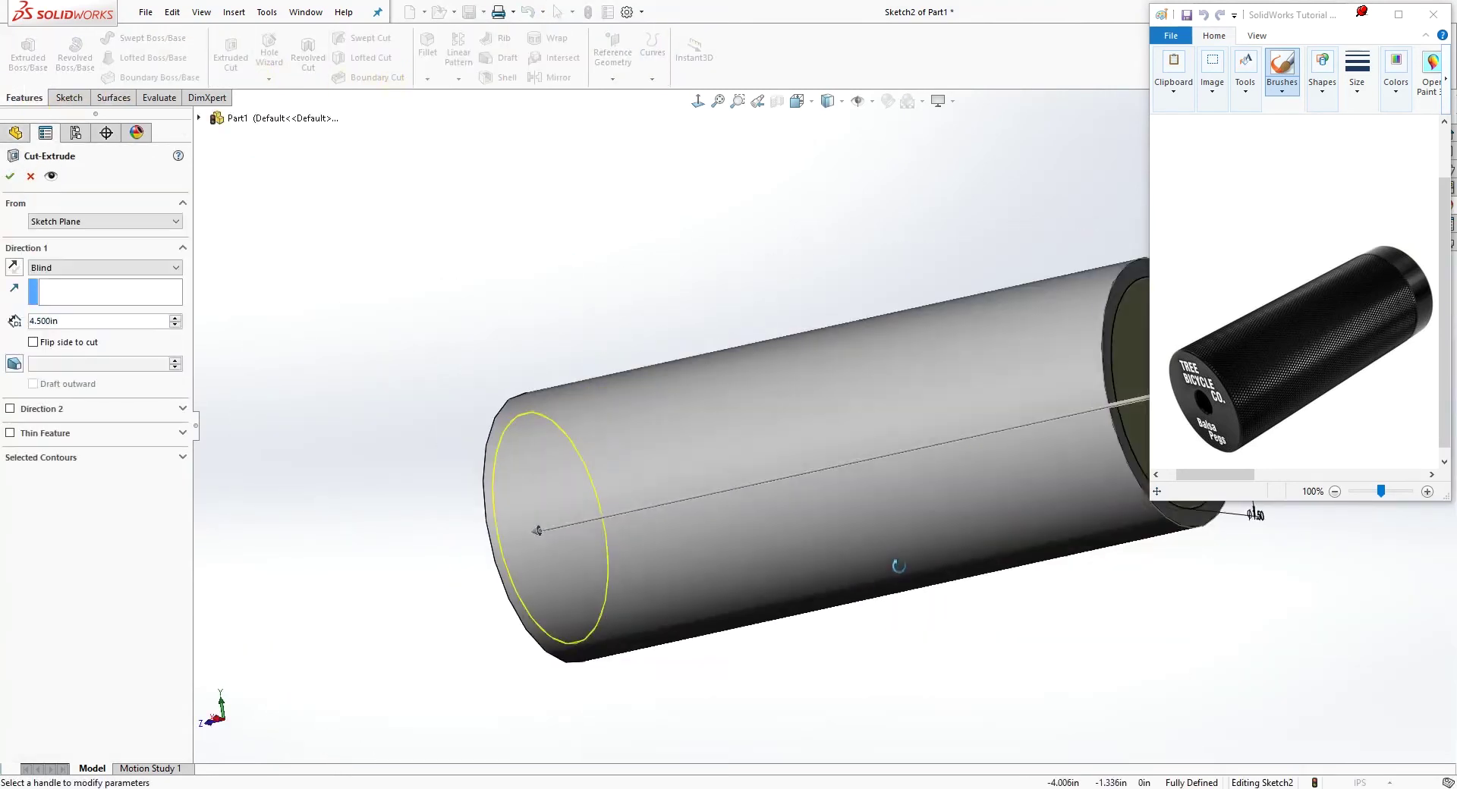
pyautogui.doubleClick(86, 322)
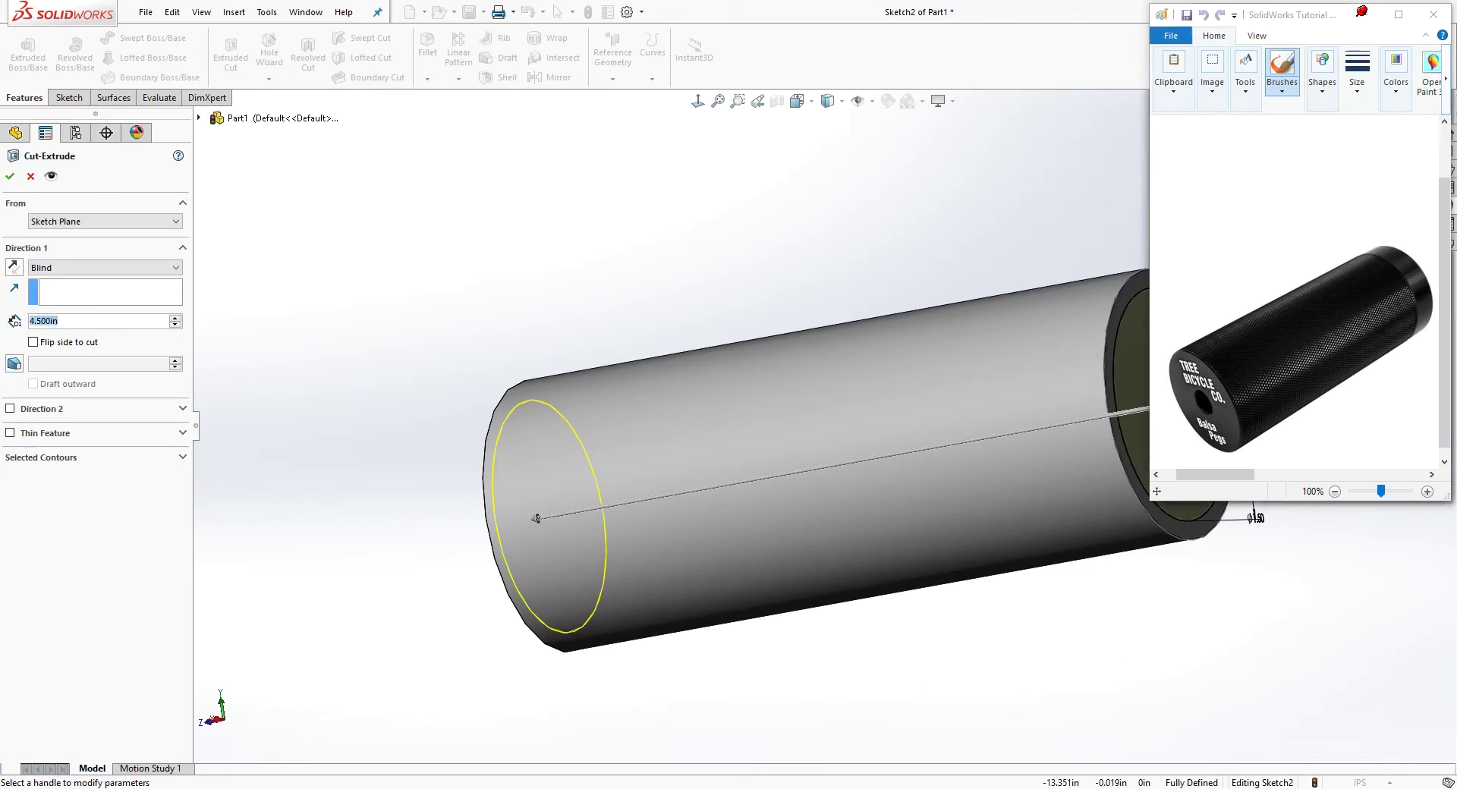
pyautogui.write('4.5')
pyautogui.click(605, 280)
pyautogui.scroll(2, 611, 352)
pyautogui.click(12, 178)
pyautogui.moveTo(997, 381); pyautogui.dragTo(1076, 427, button='middle')
pyautogui.scroll(2, 668, 466)
pyautogui.scroll(-4, 570, 477)
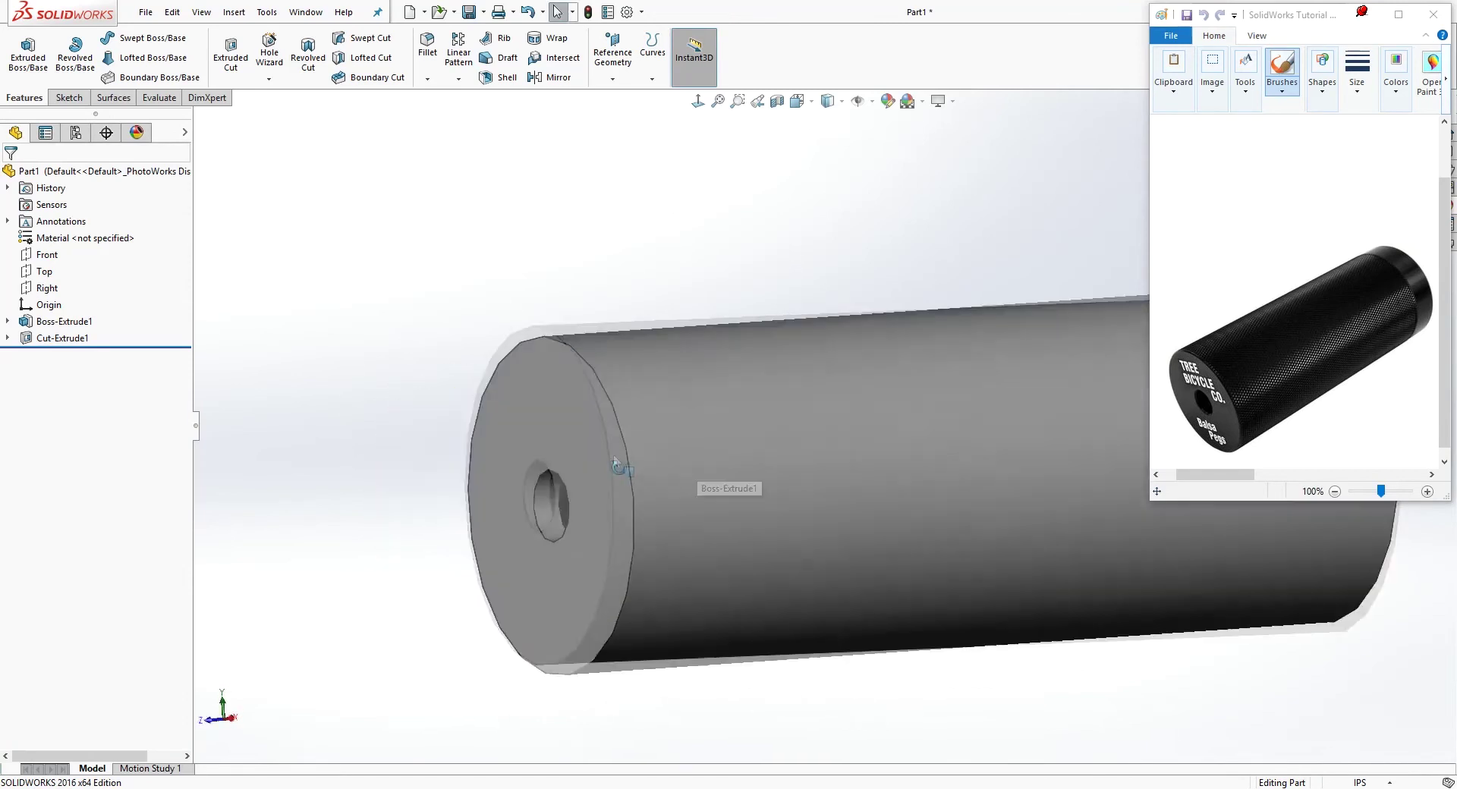
pyautogui.scroll(3, 917, 494)
pyautogui.scroll(-2, 980, 460)
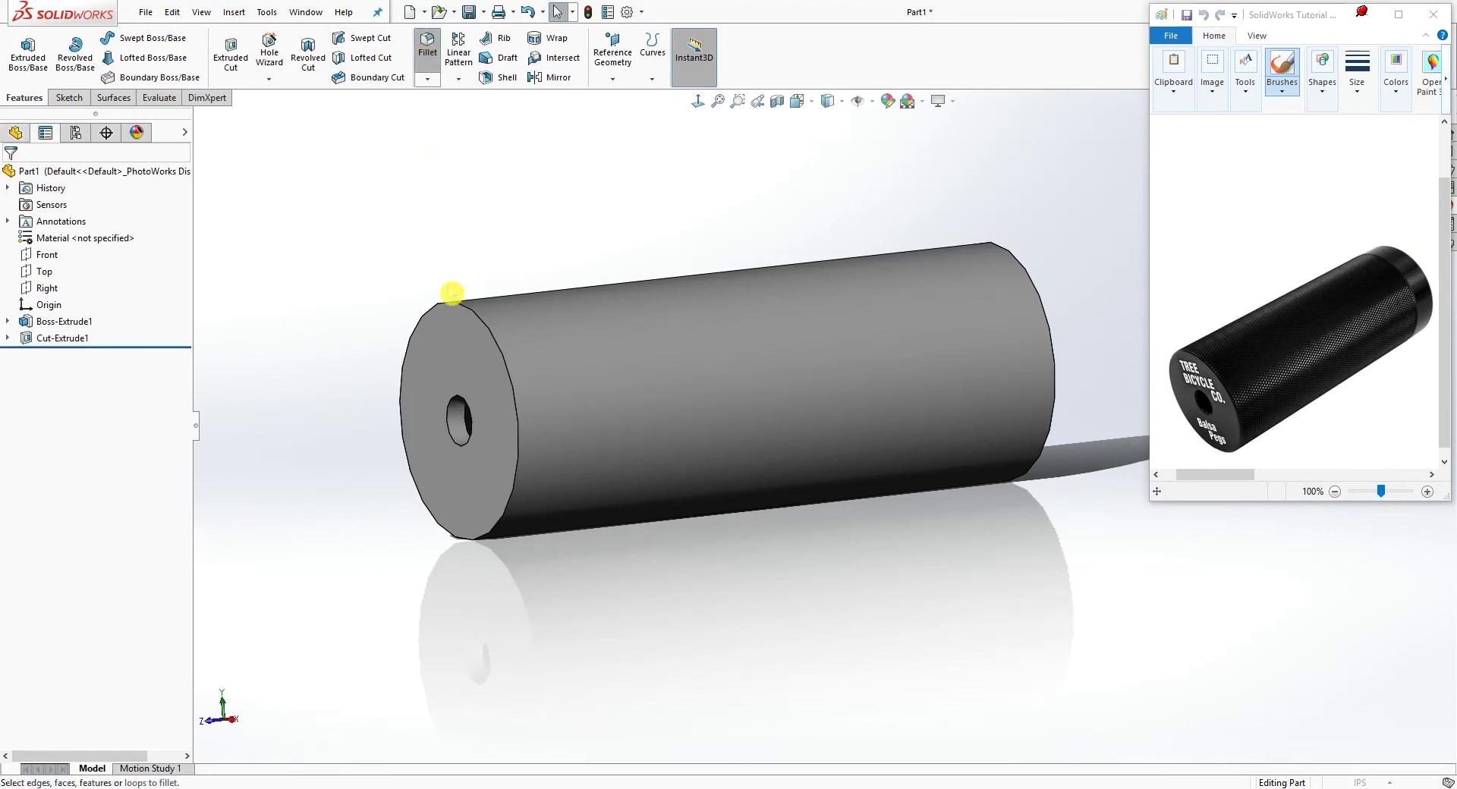
# Step: Fillet the outer edge of the cylinder's front end face with a 0.025 in radius
pyautogui.click(478, 320)
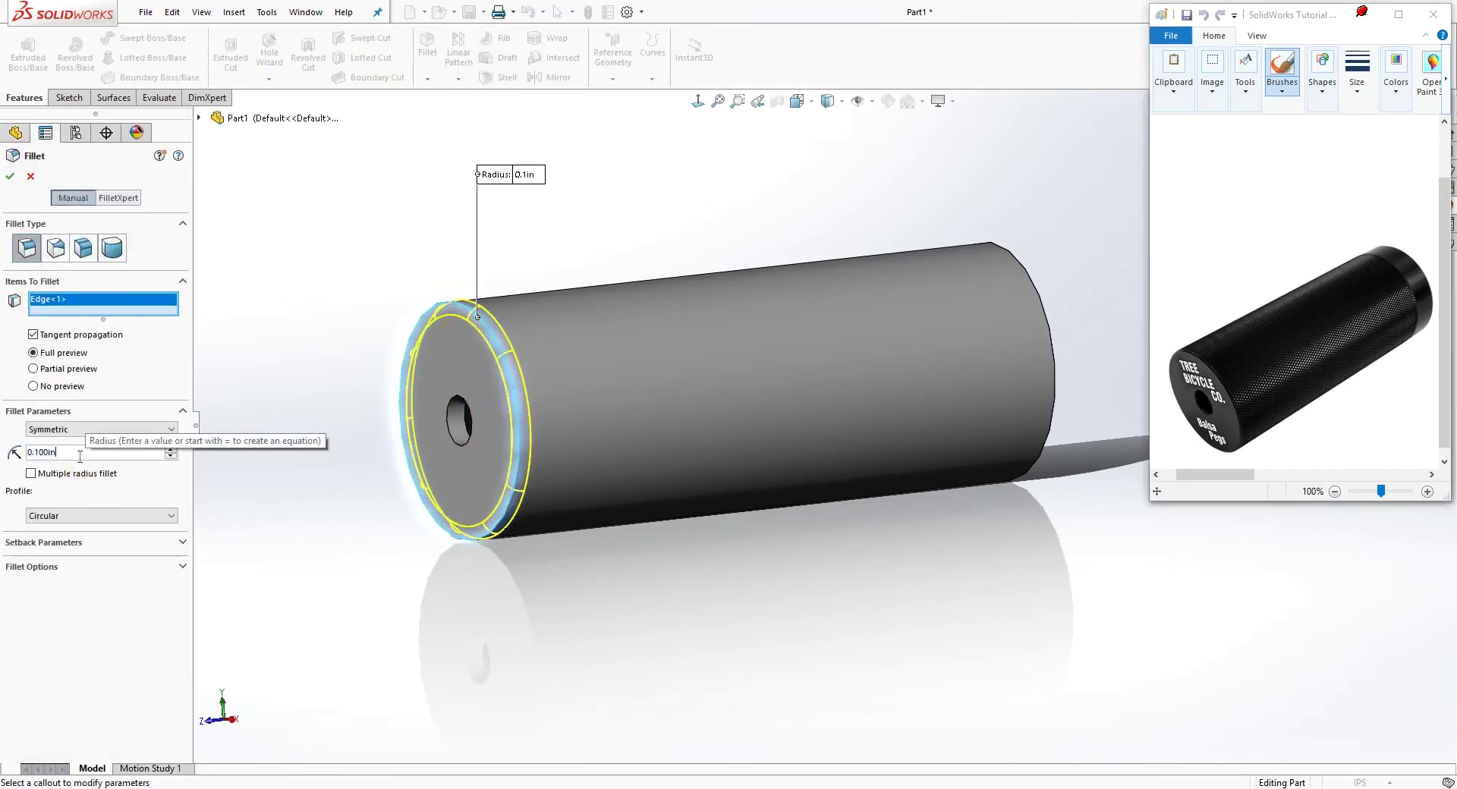
pyautogui.write('0')
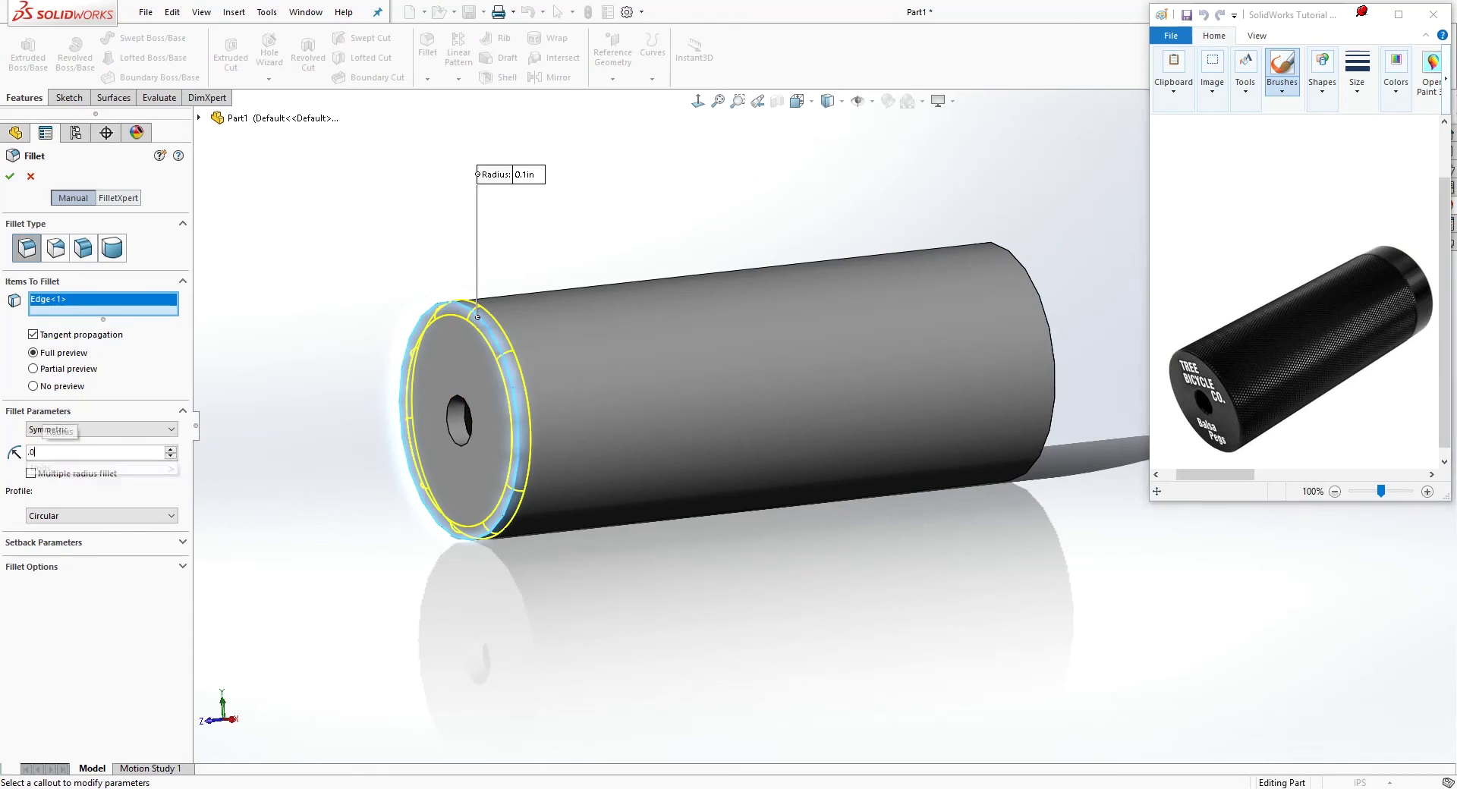
pyautogui.write('25')
pyautogui.press('Return')
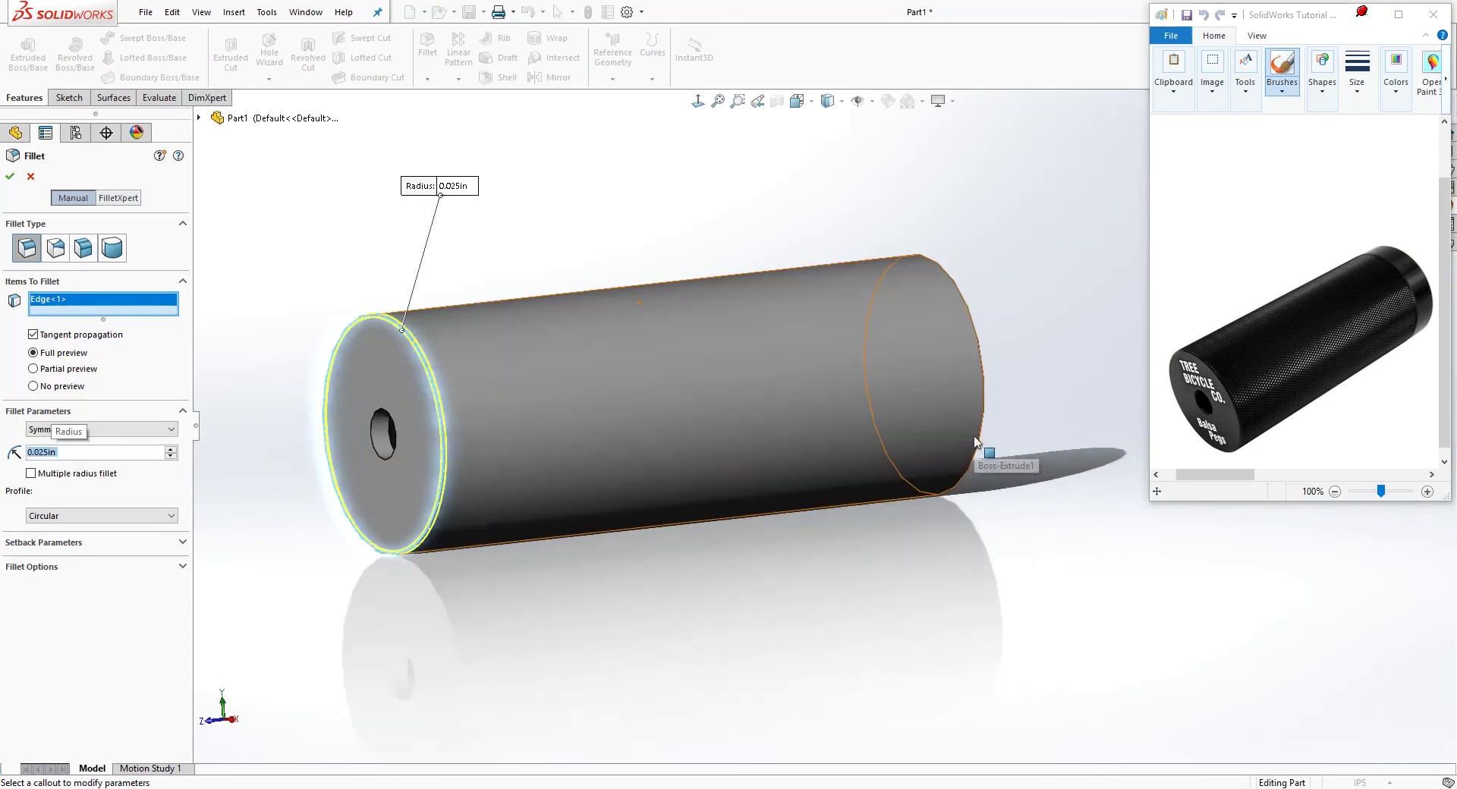
pyautogui.click(10, 177)
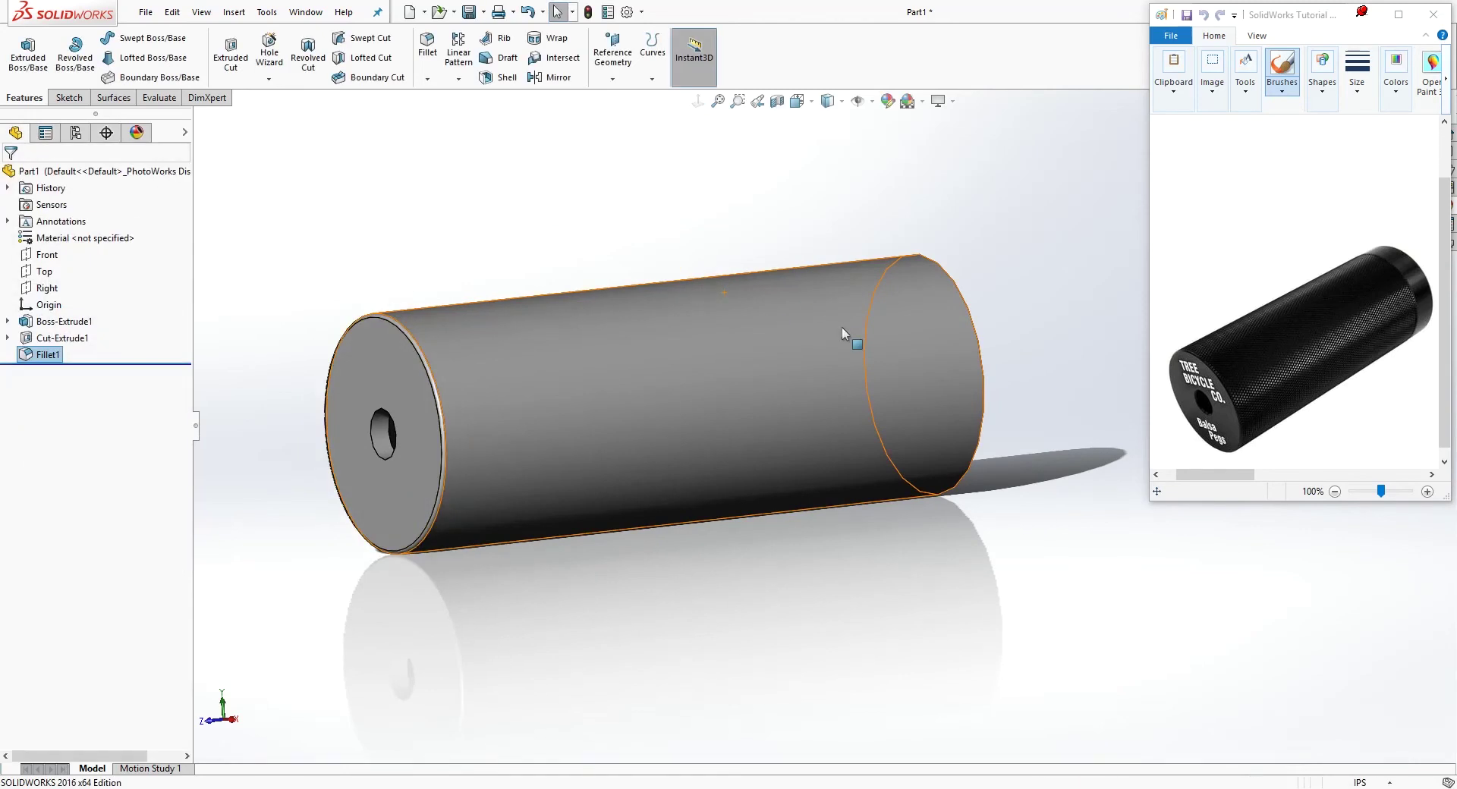
# Step: Fillet the outer edge of the cylinder's open rear end with a 0.075 in radius
pyautogui.click(430, 52)
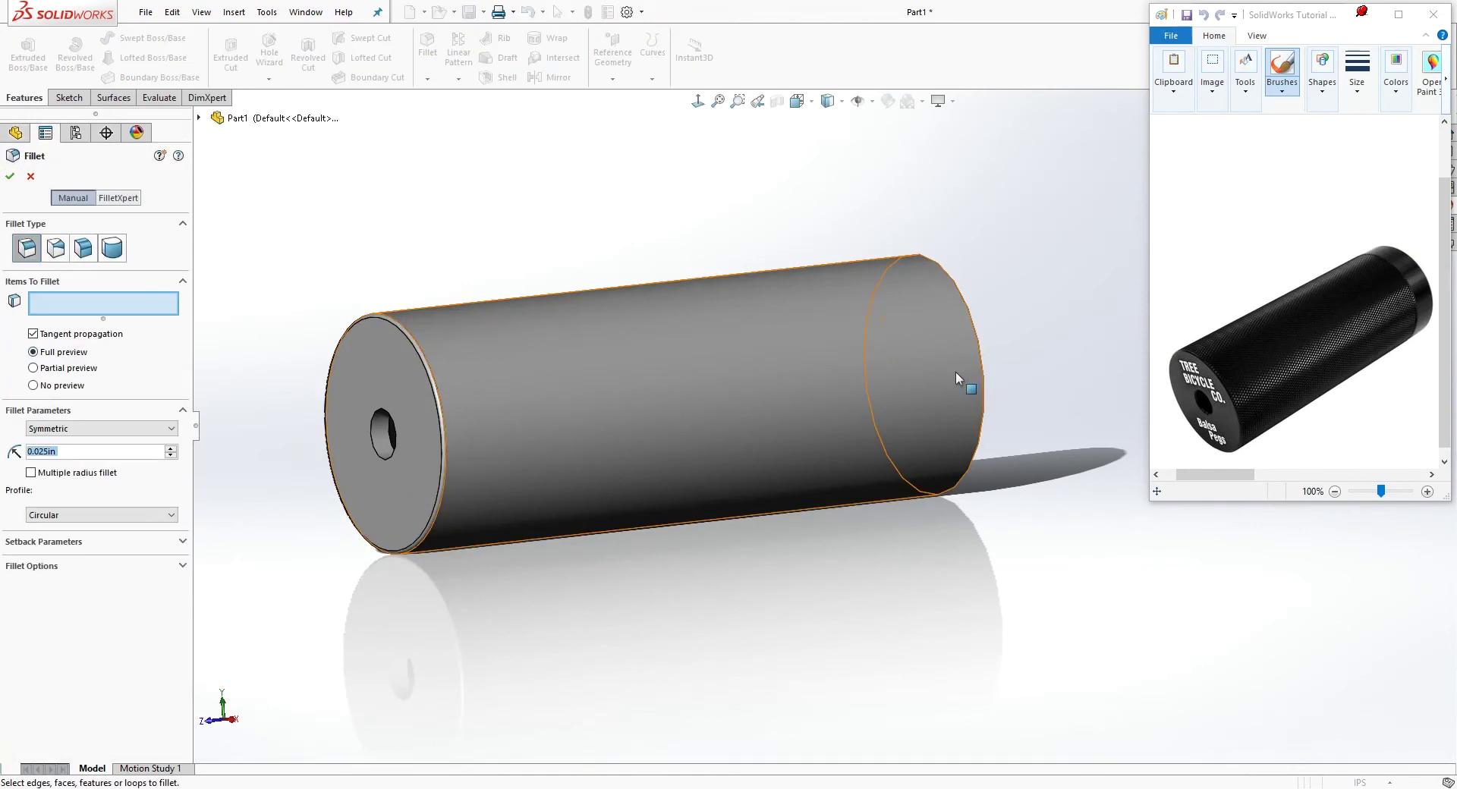
pyautogui.moveTo(963, 378); pyautogui.dragTo(835, 365, button='middle')
pyautogui.scroll(-3, 840, 293)
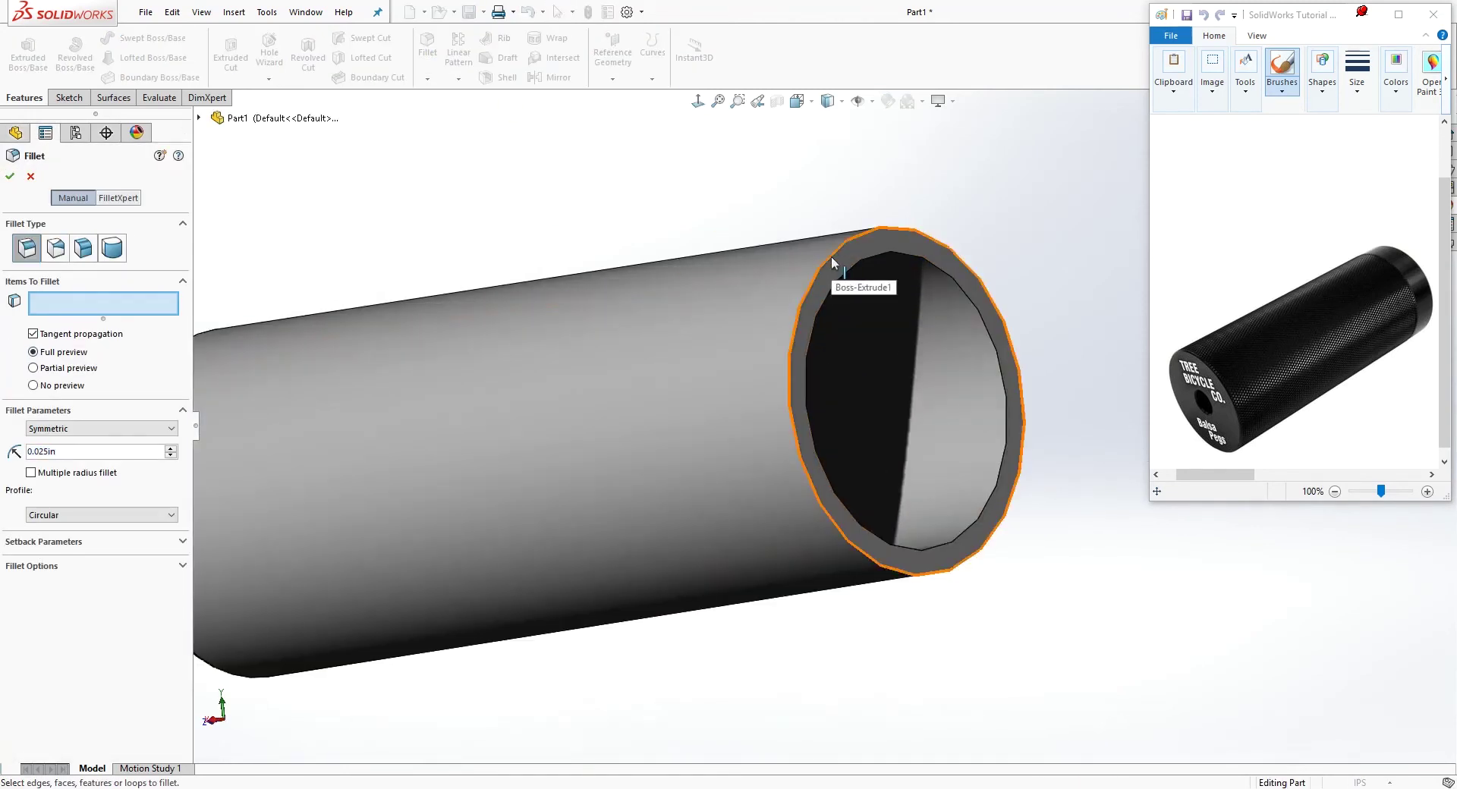
pyautogui.click(832, 260)
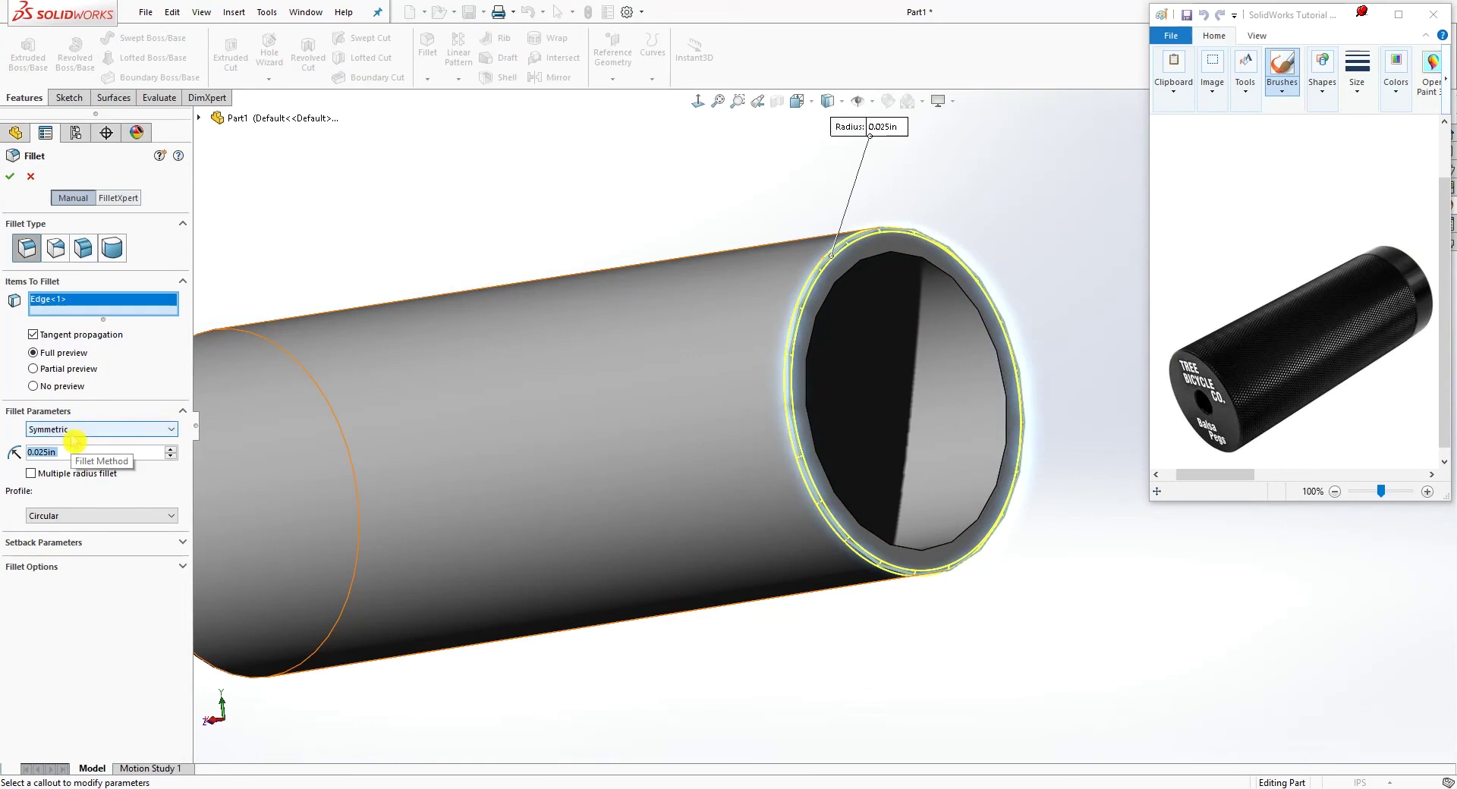
pyautogui.write('0.075in')
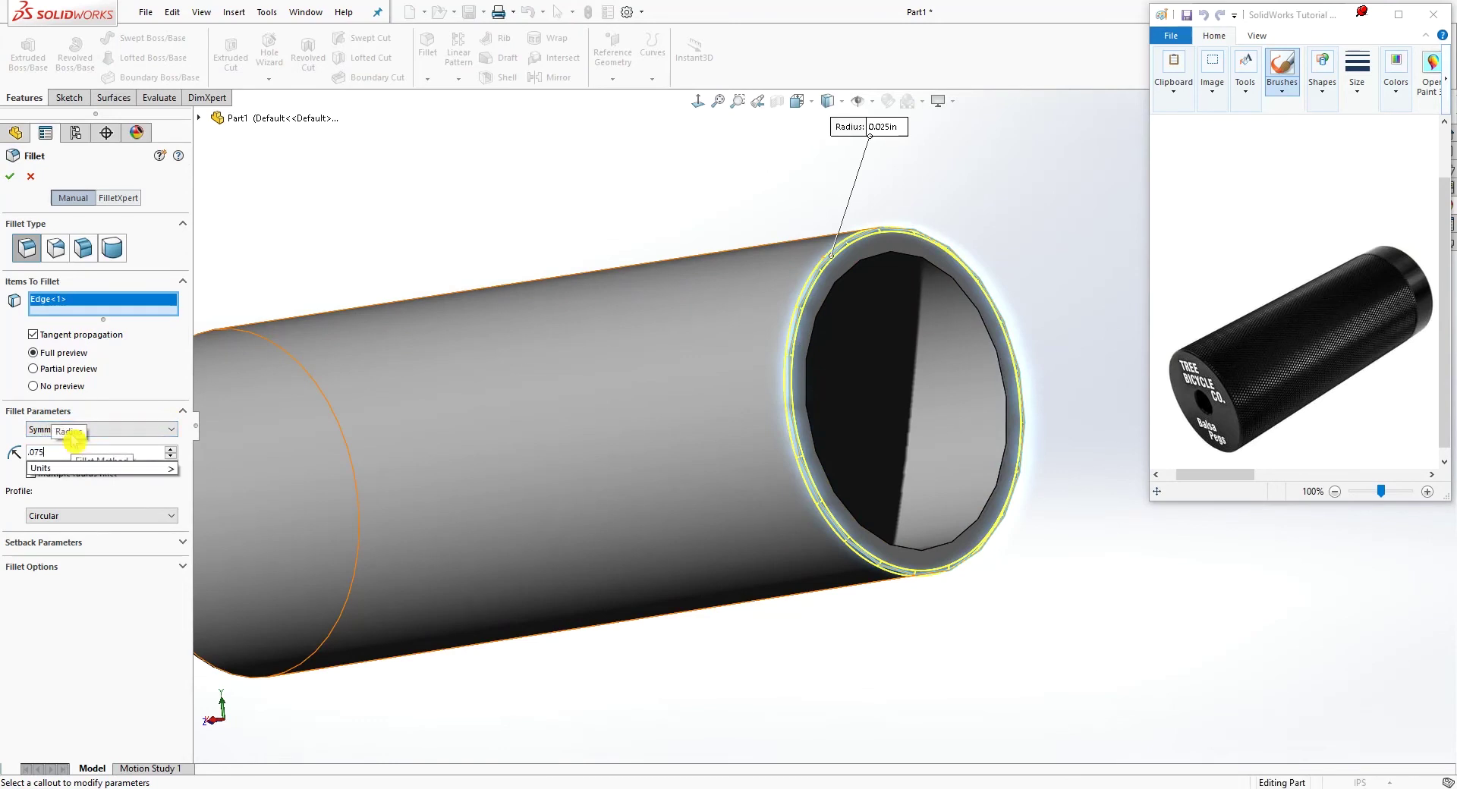
pyautogui.press('Return')
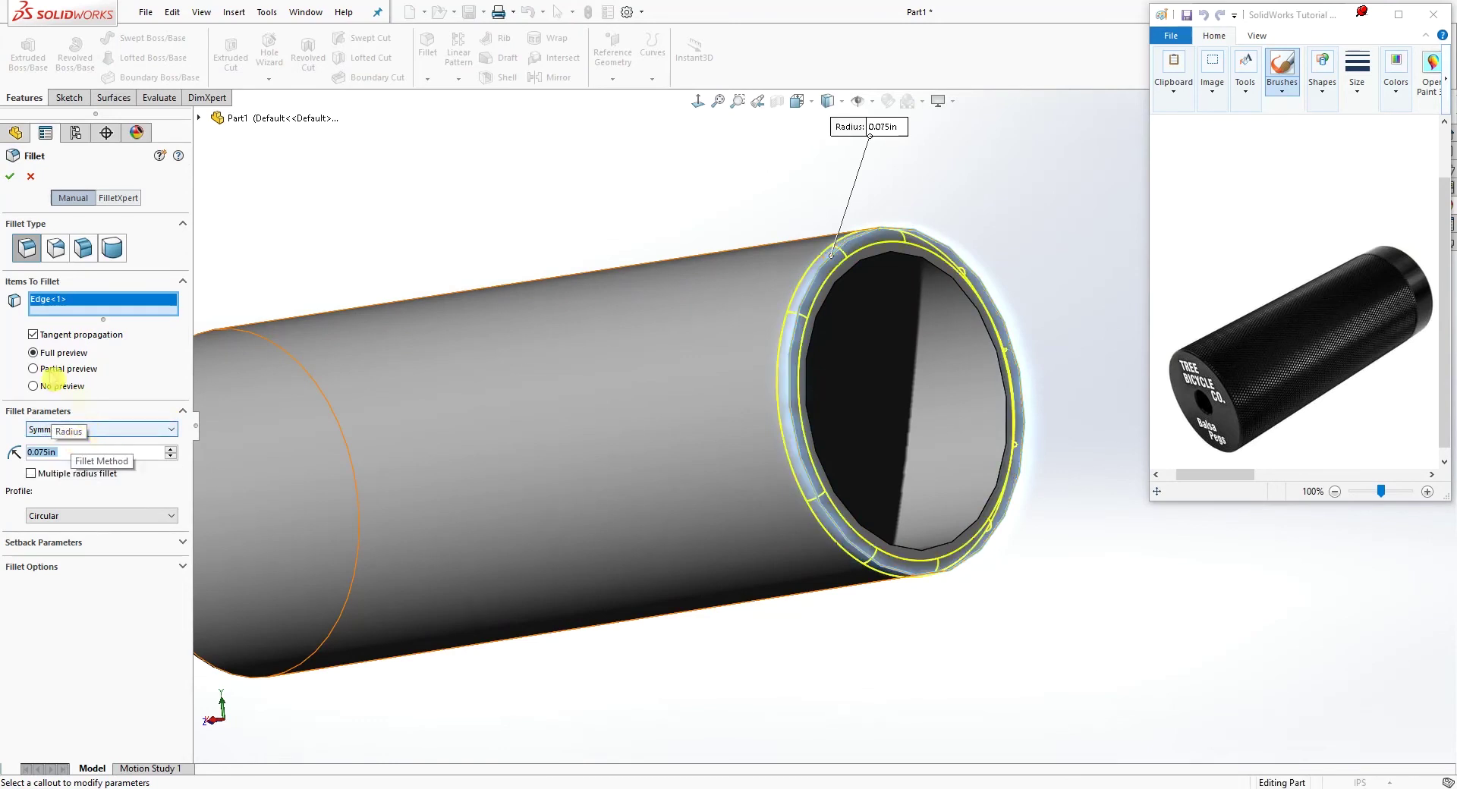
pyautogui.click(13, 180)
# Step: Start a sketch on the front end face and convert the cylinder's outermost 1.75 in diameter edge into a sketch circle
pyautogui.scroll(3, 627, 266)
pyautogui.moveTo(628, 267); pyautogui.dragTo(548, 341, button='middle')
pyautogui.scroll(-3, 562, 348)
pyautogui.click(616, 353)
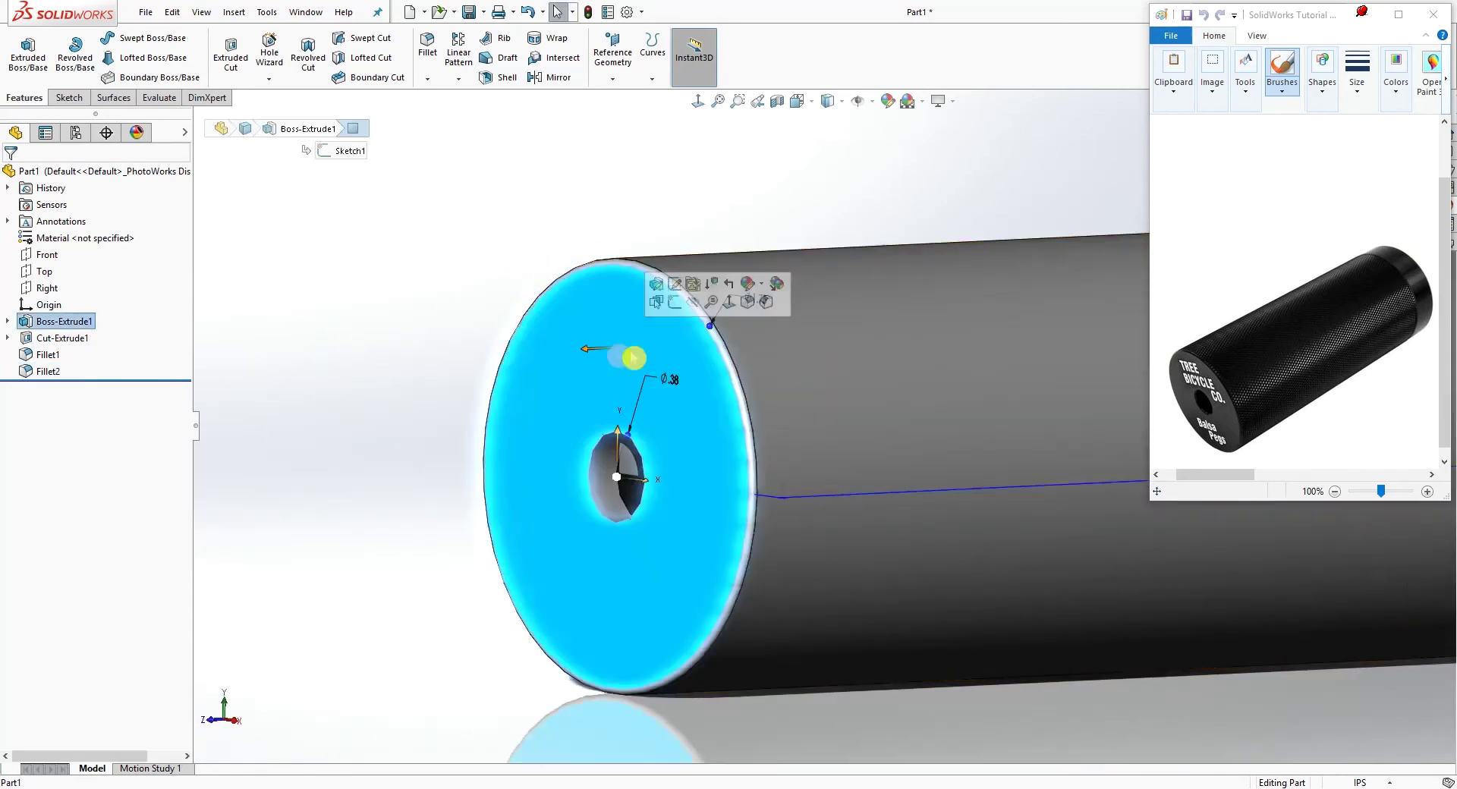
pyautogui.scroll(4, 958, 516)
pyautogui.scroll(-4, 982, 434)
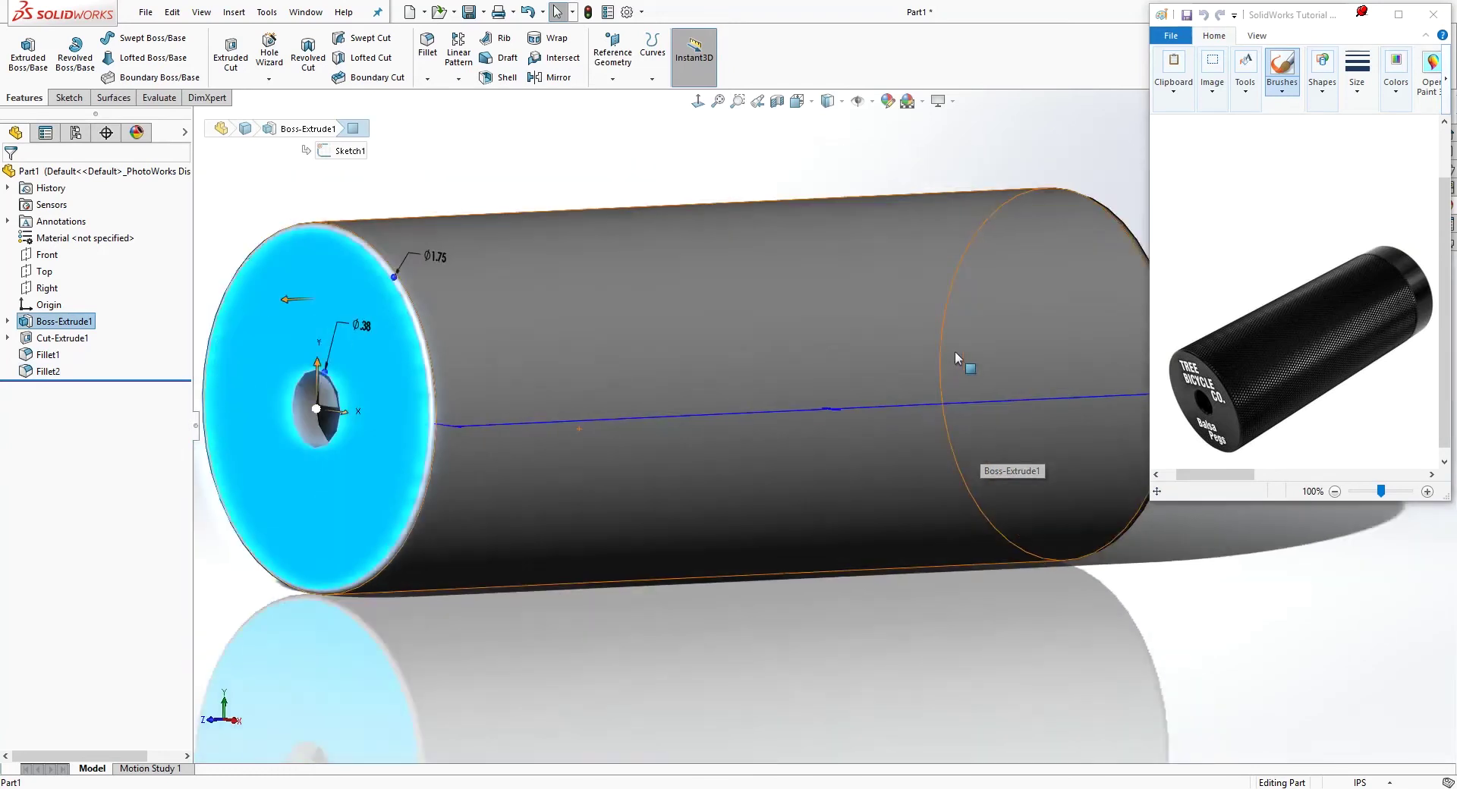
pyautogui.scroll(-3, 990, 412)
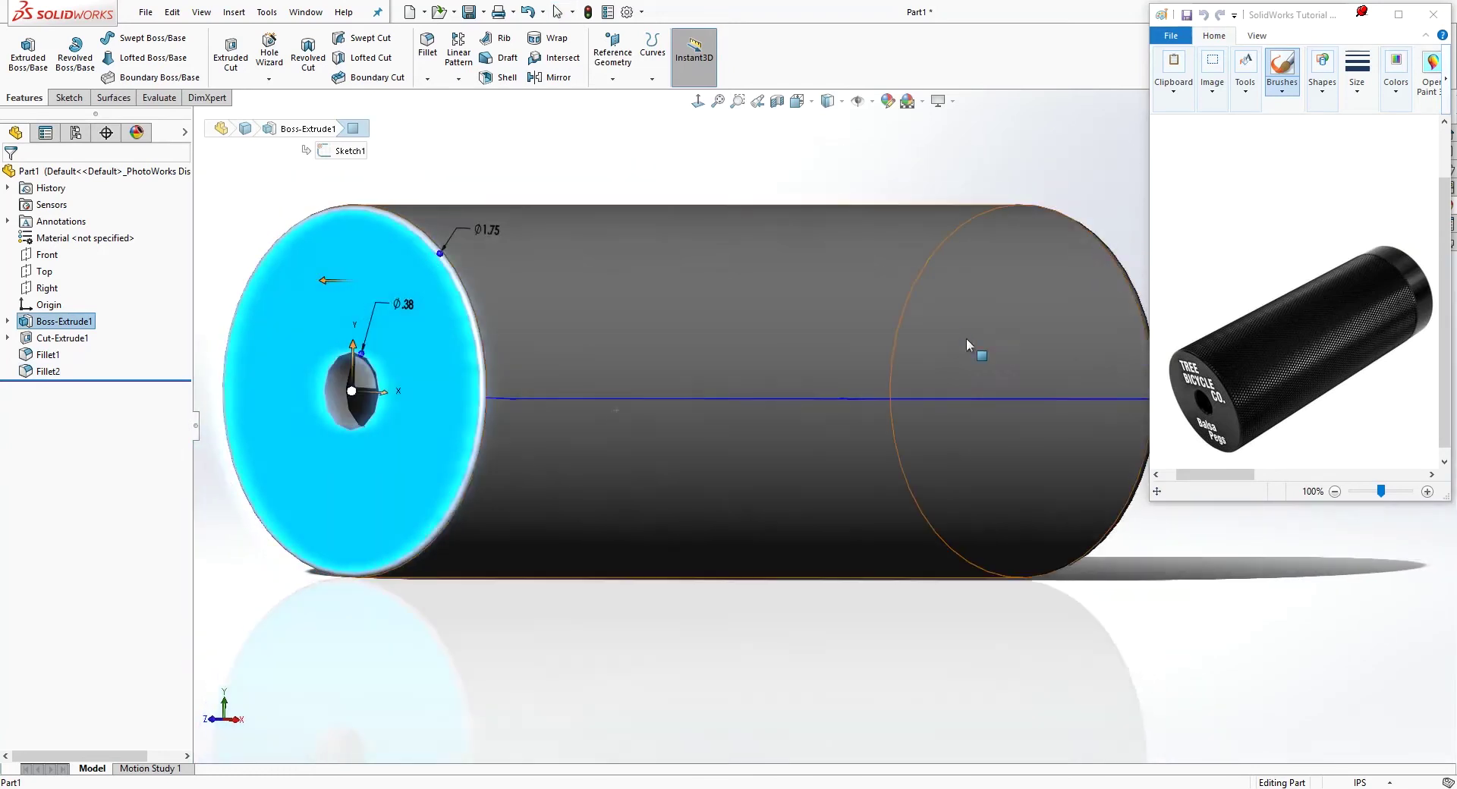
pyautogui.click(68, 97)
pyautogui.click(22, 49)
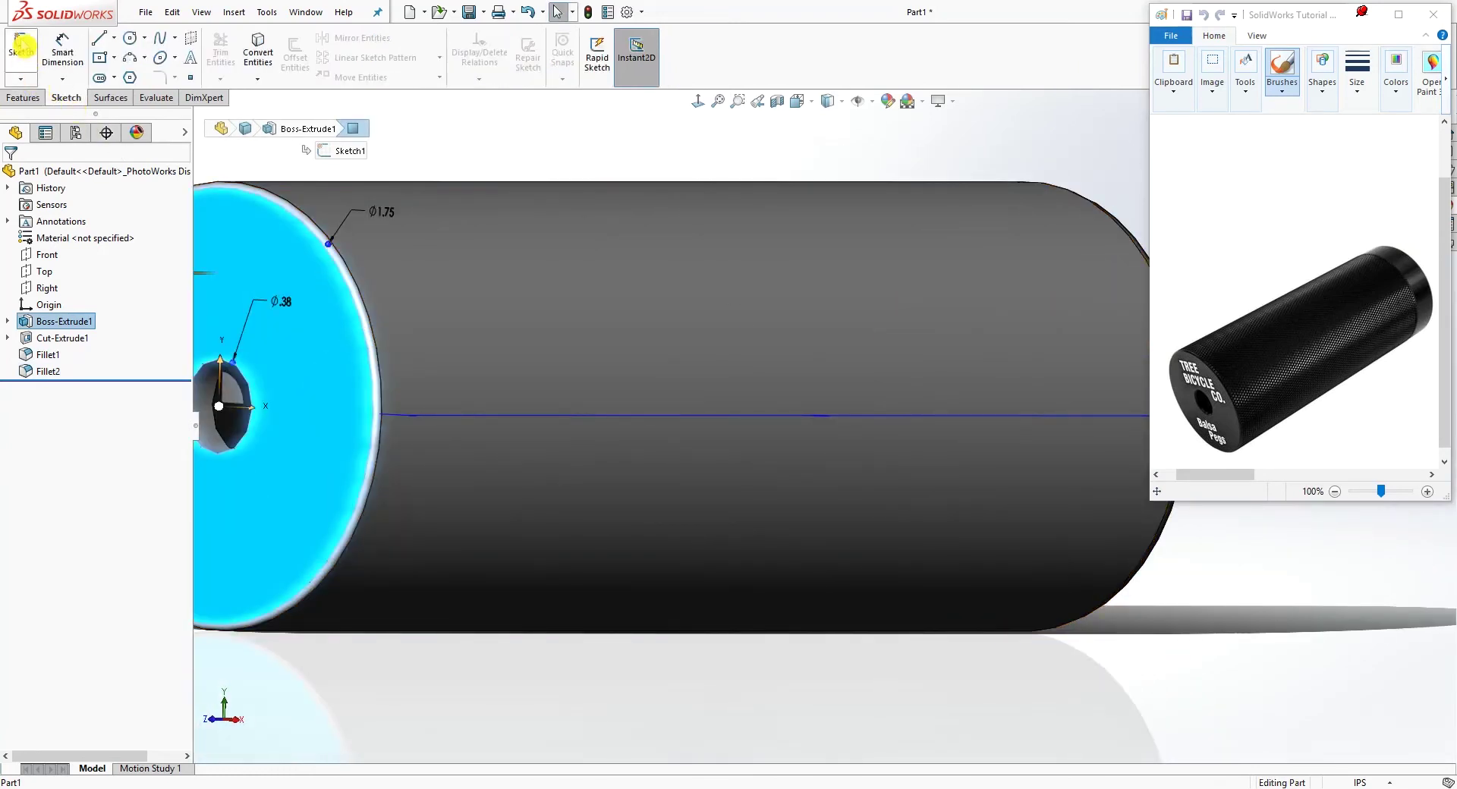
pyautogui.click(698, 101)
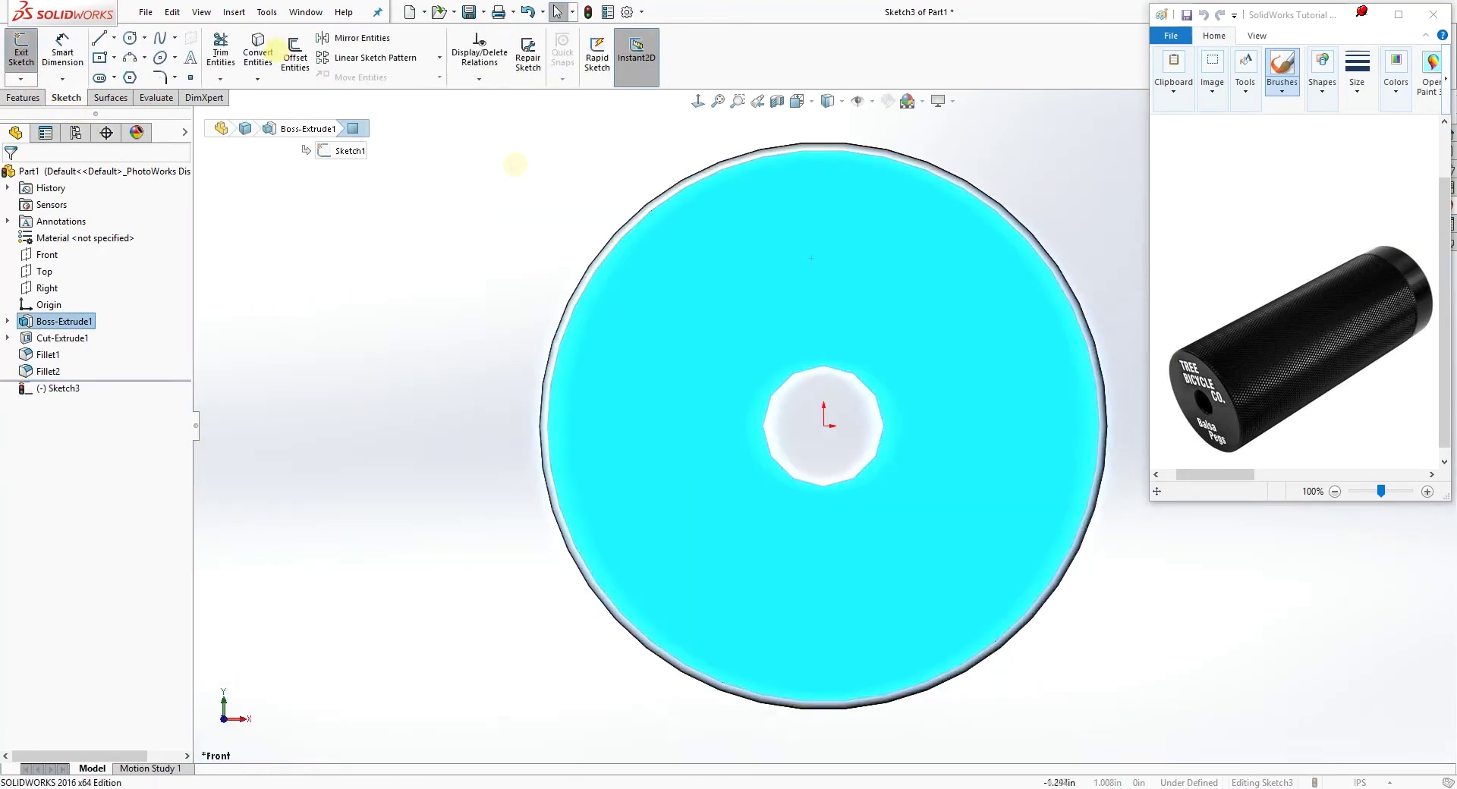
pyautogui.click(129, 38)
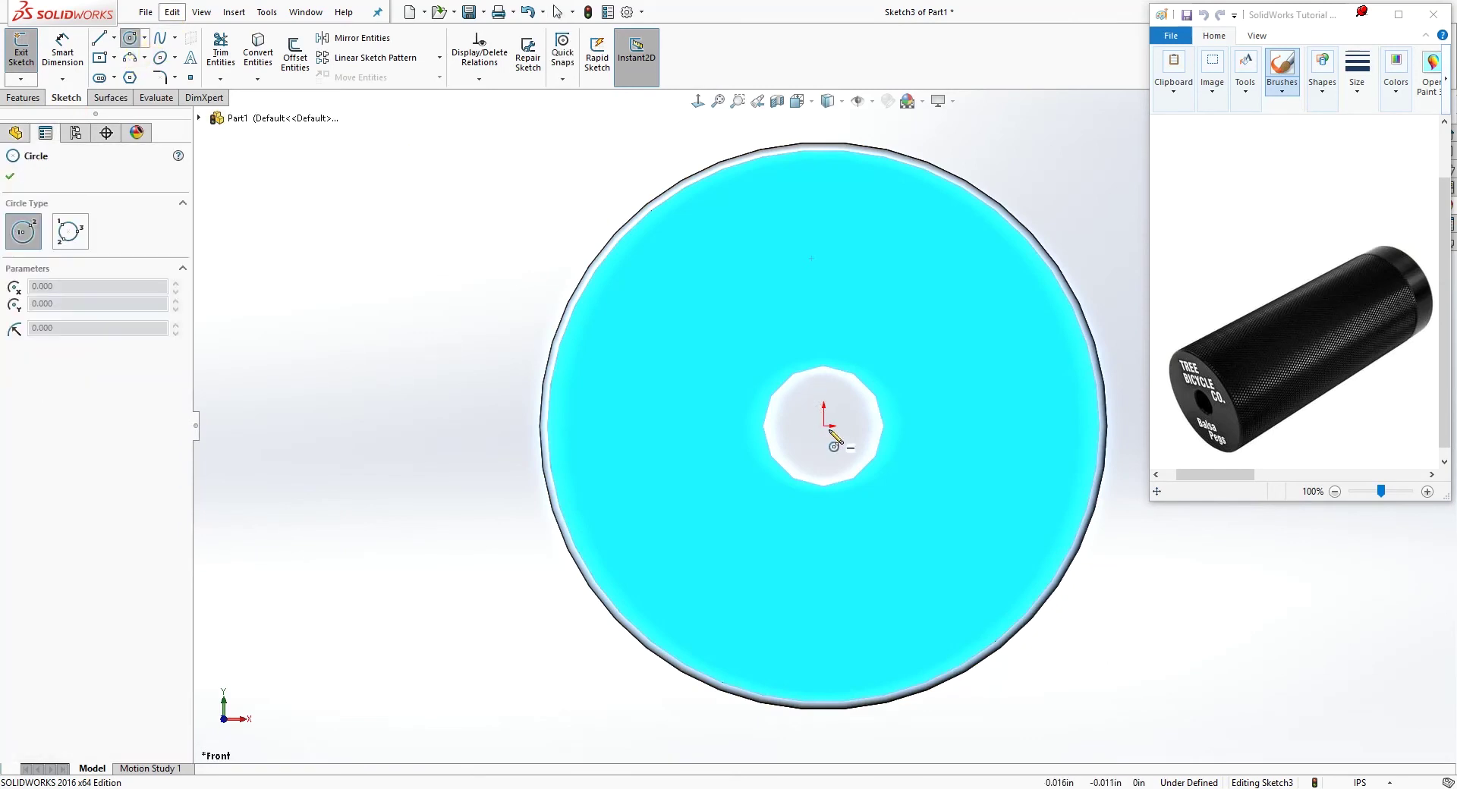
pyautogui.press('Escape')
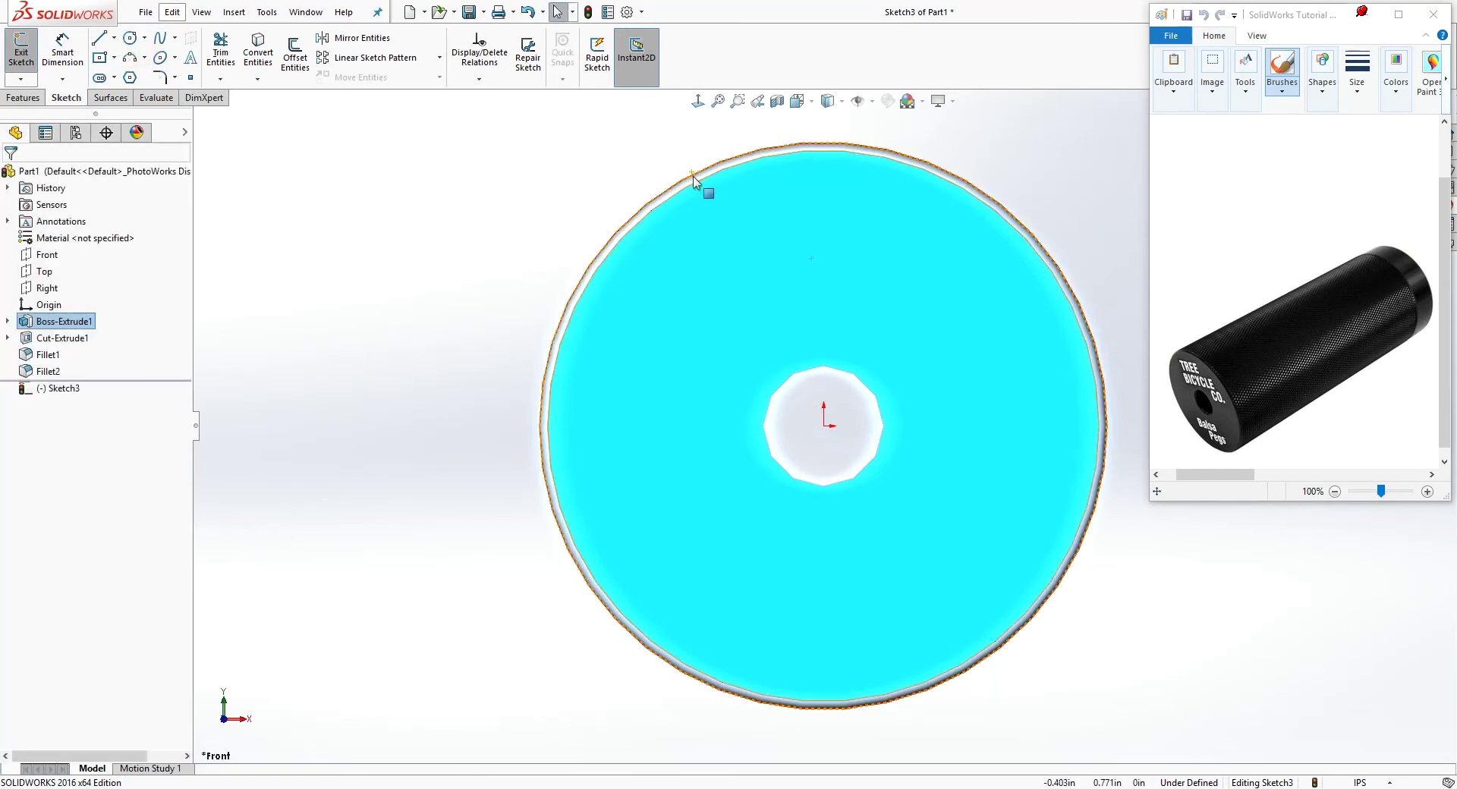
pyautogui.click(690, 180)
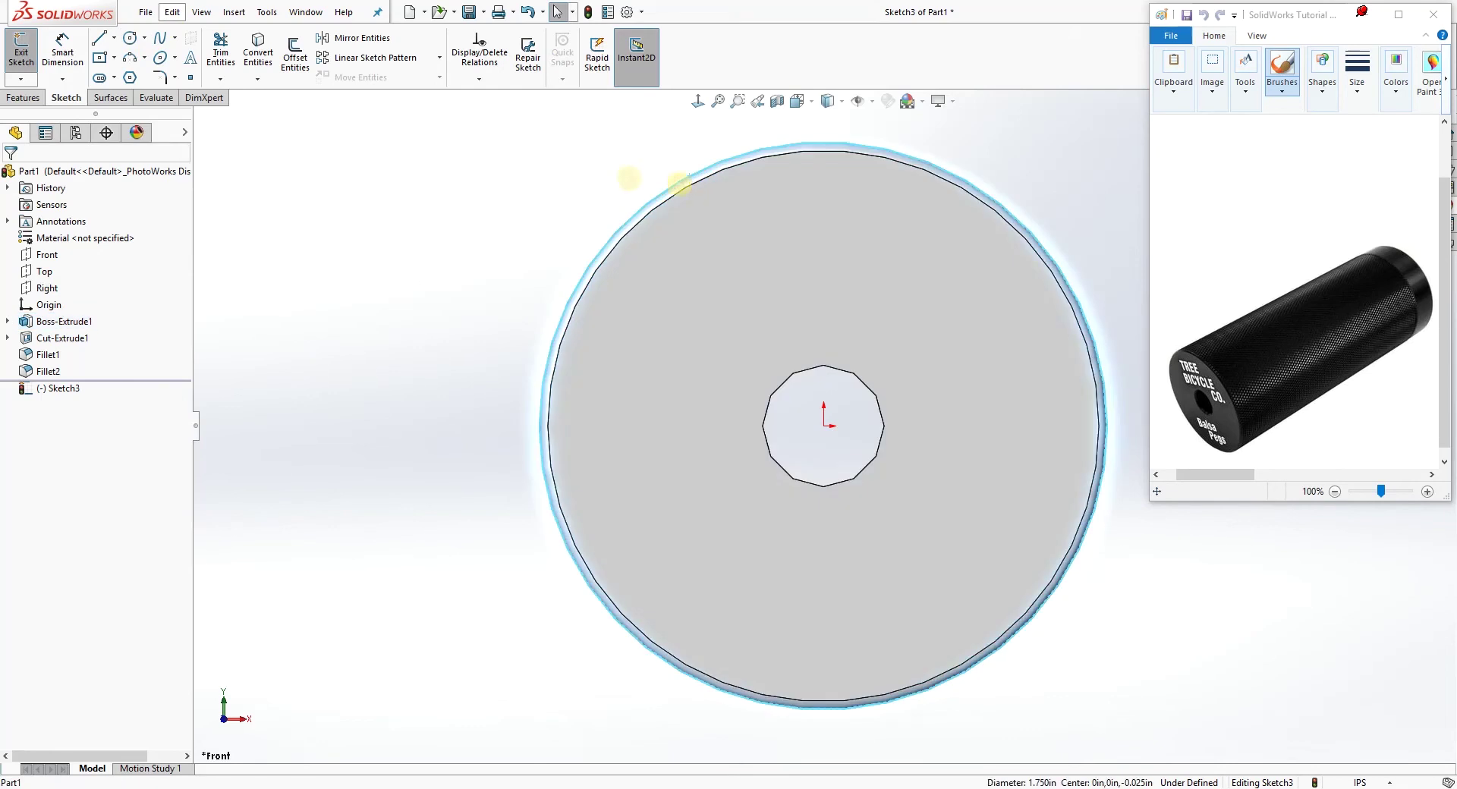
pyautogui.click(258, 55)
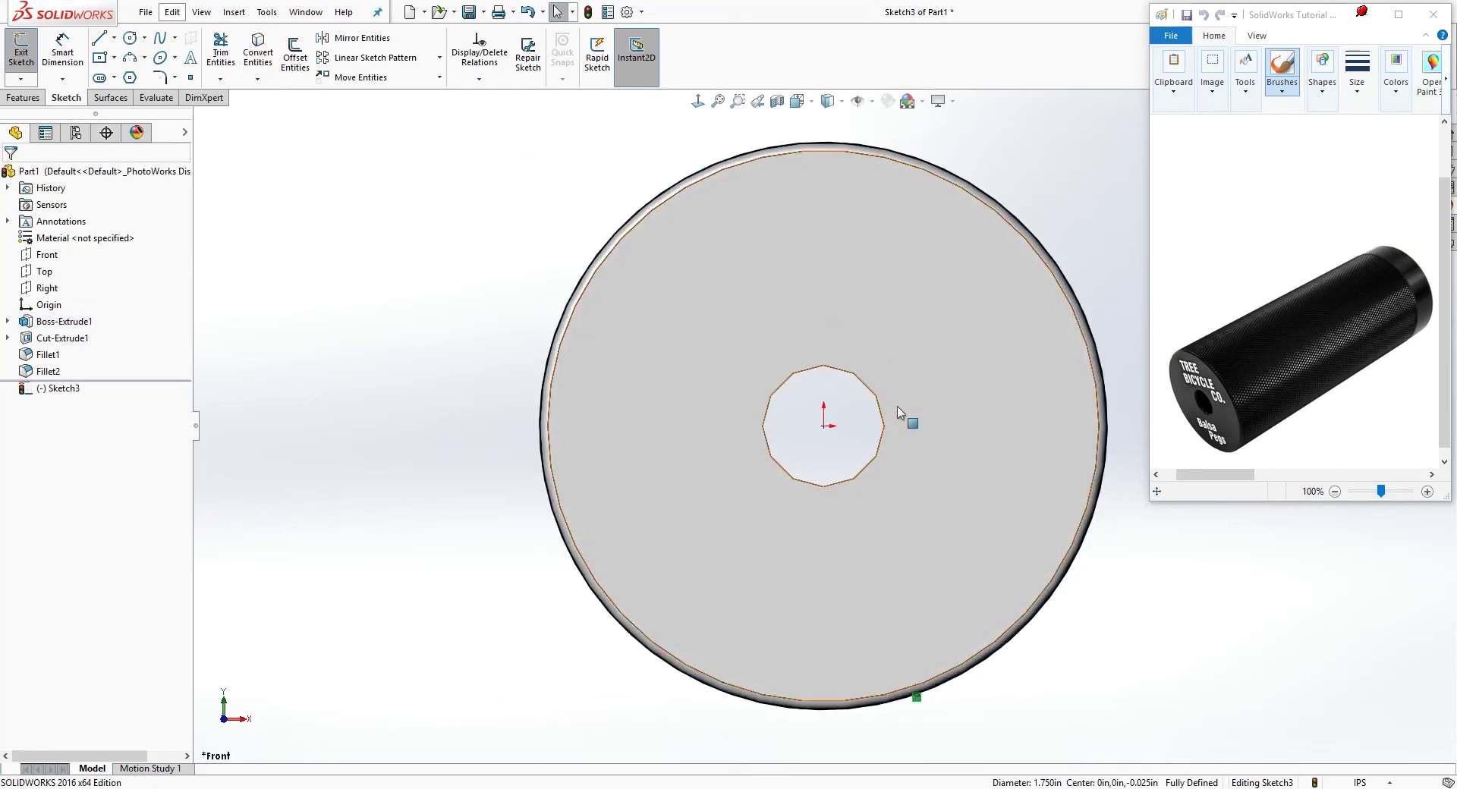
# Step: Start a helix from the converted circle and reverse its direction so it runs along the peg's body
pyautogui.press('f')
pyautogui.moveTo(994, 589); pyautogui.dragTo(878, 425, button='middle')
pyautogui.scroll(-1, 862, 271)
pyautogui.scroll(1, 859, 270)
pyautogui.scroll(2, 547, 302)
pyautogui.scroll(1, 547, 302)
pyautogui.click(266, 167)
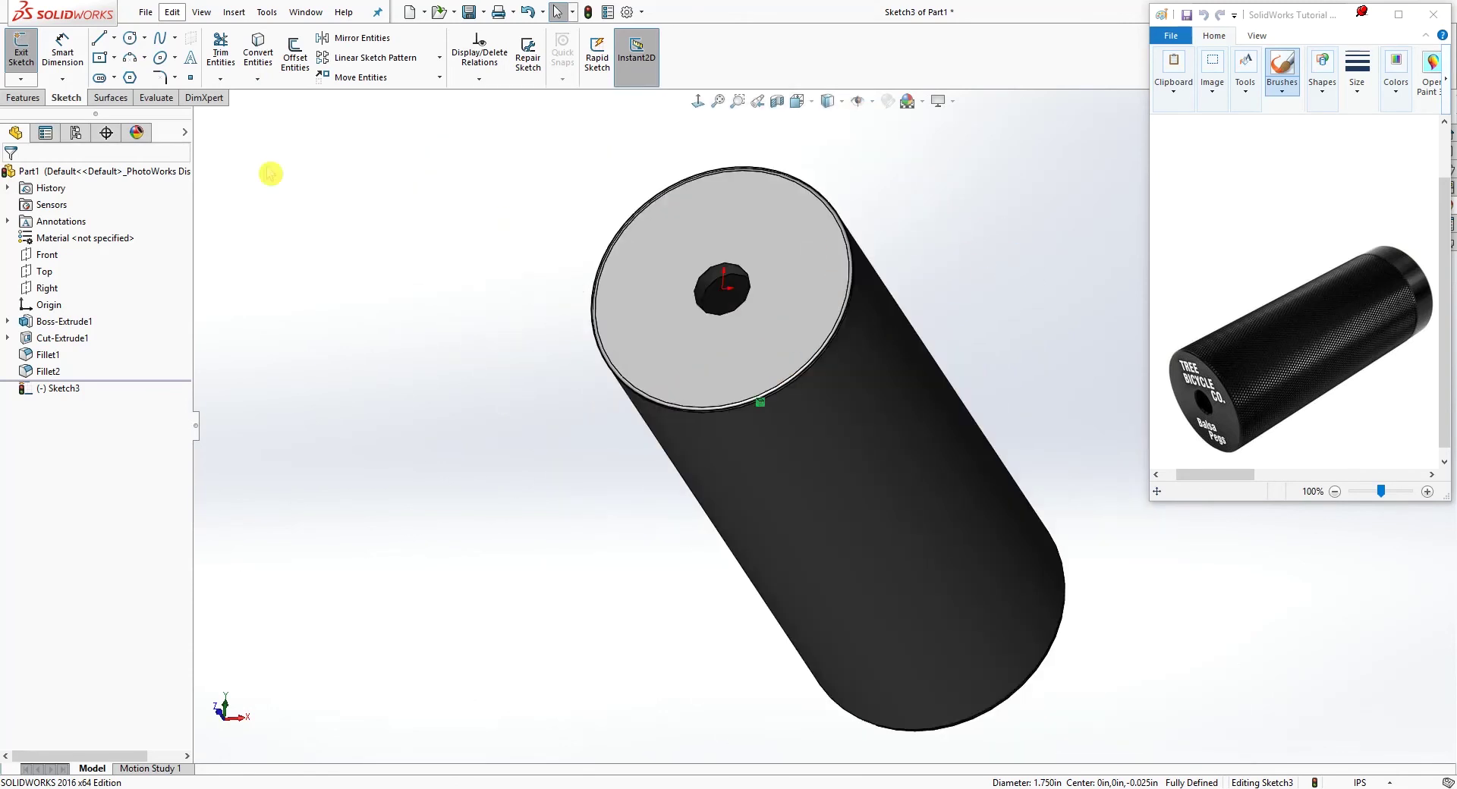
pyautogui.click(24, 98)
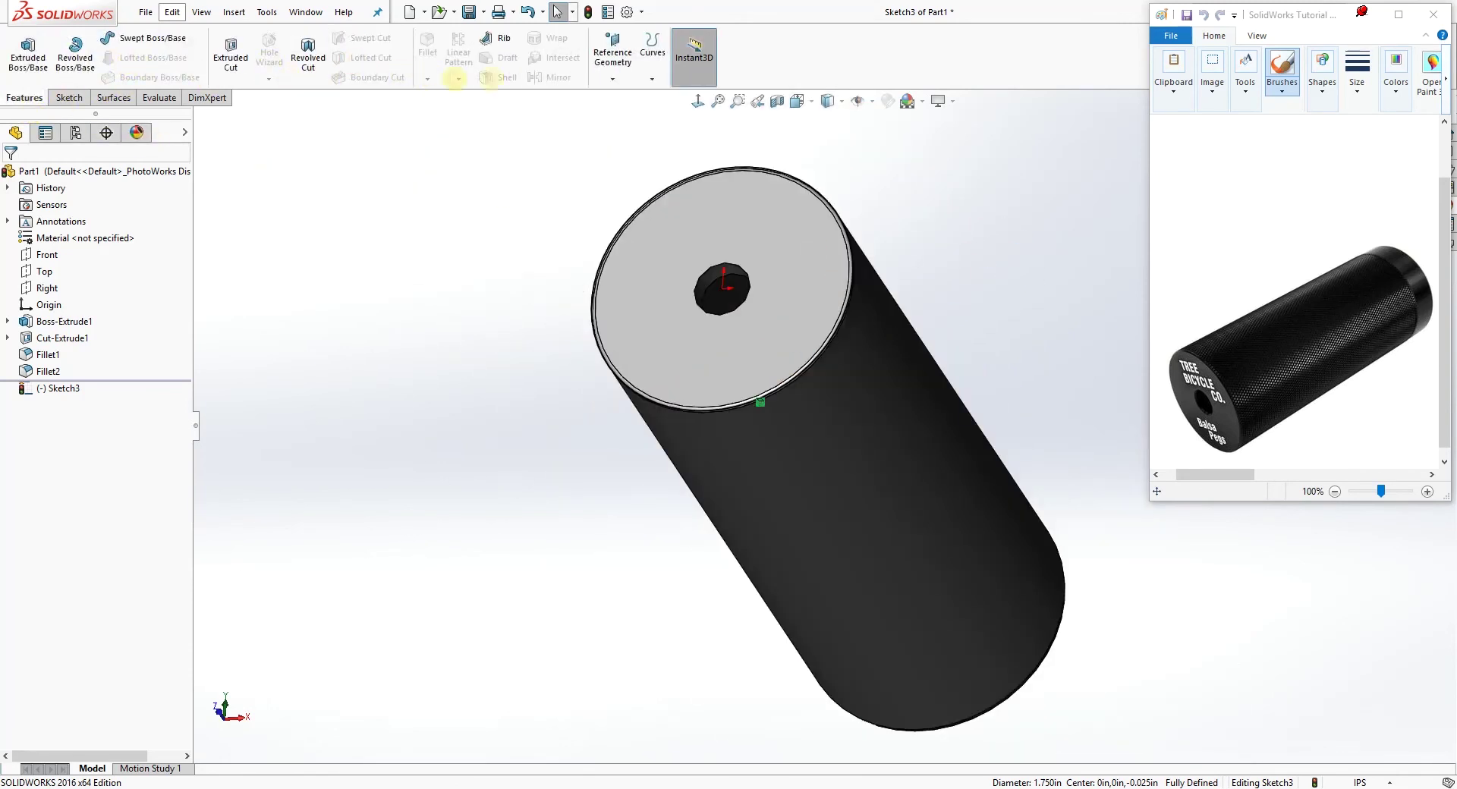
pyautogui.click(652, 78)
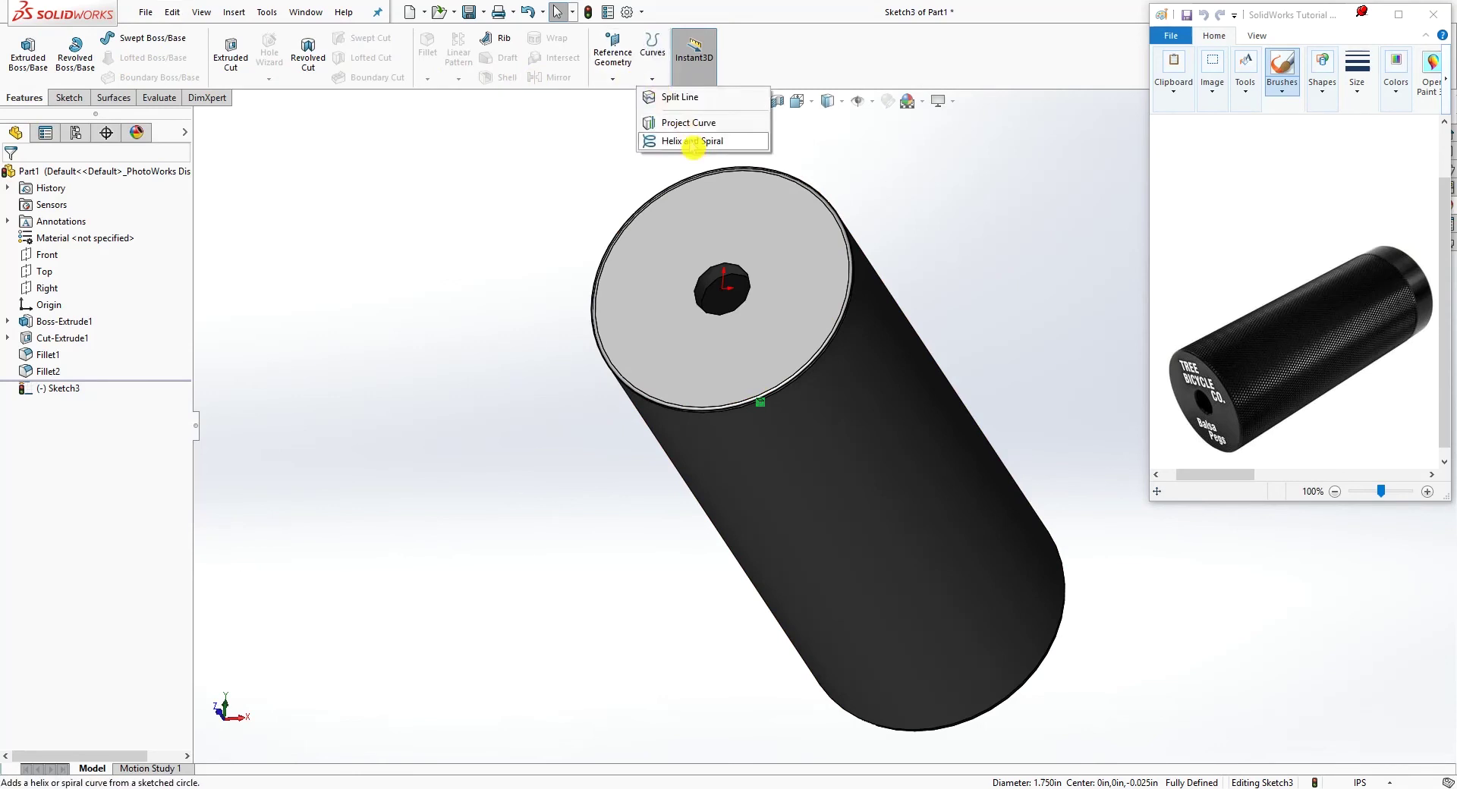
pyautogui.click(690, 142)
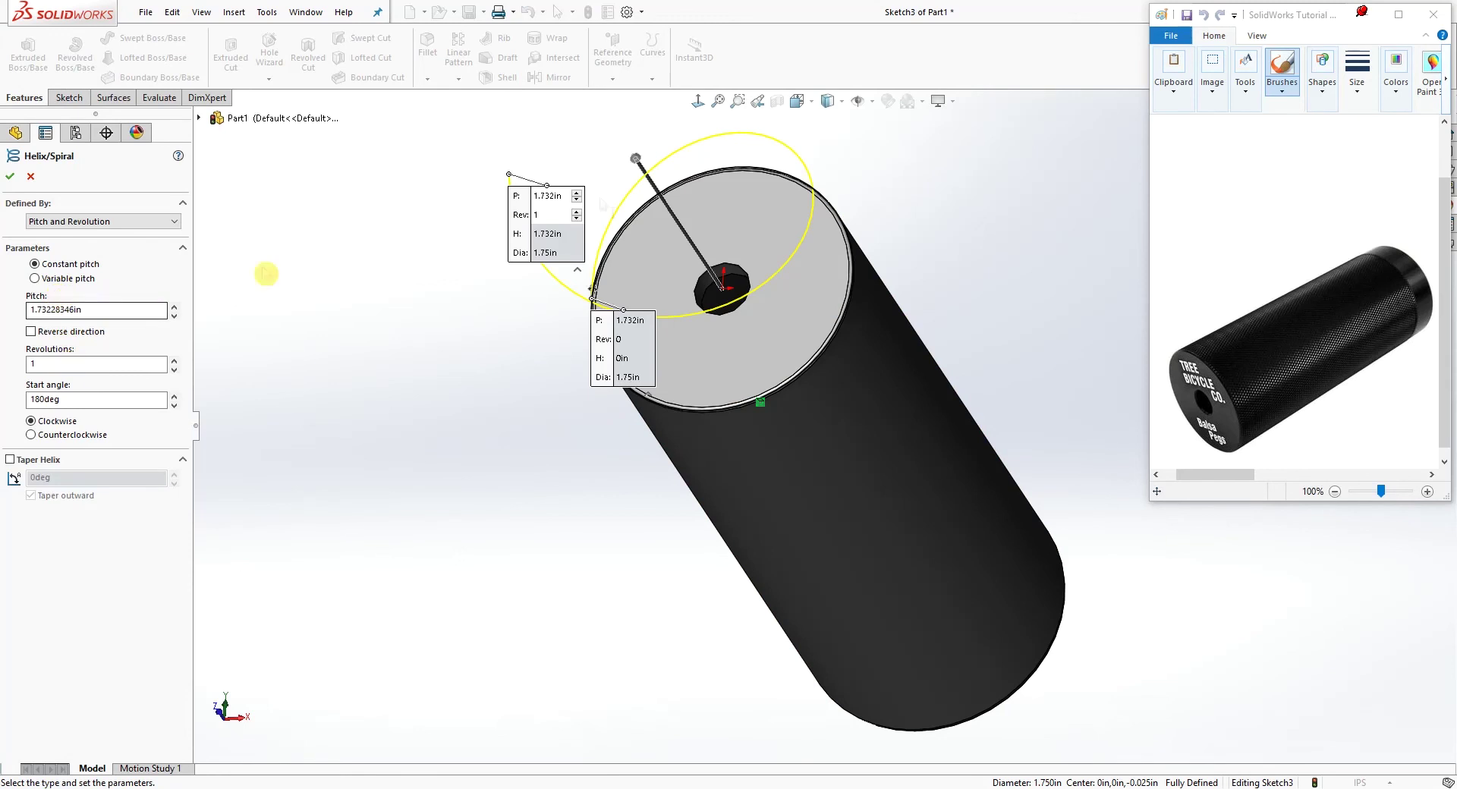
pyautogui.scroll(1, 759, 287)
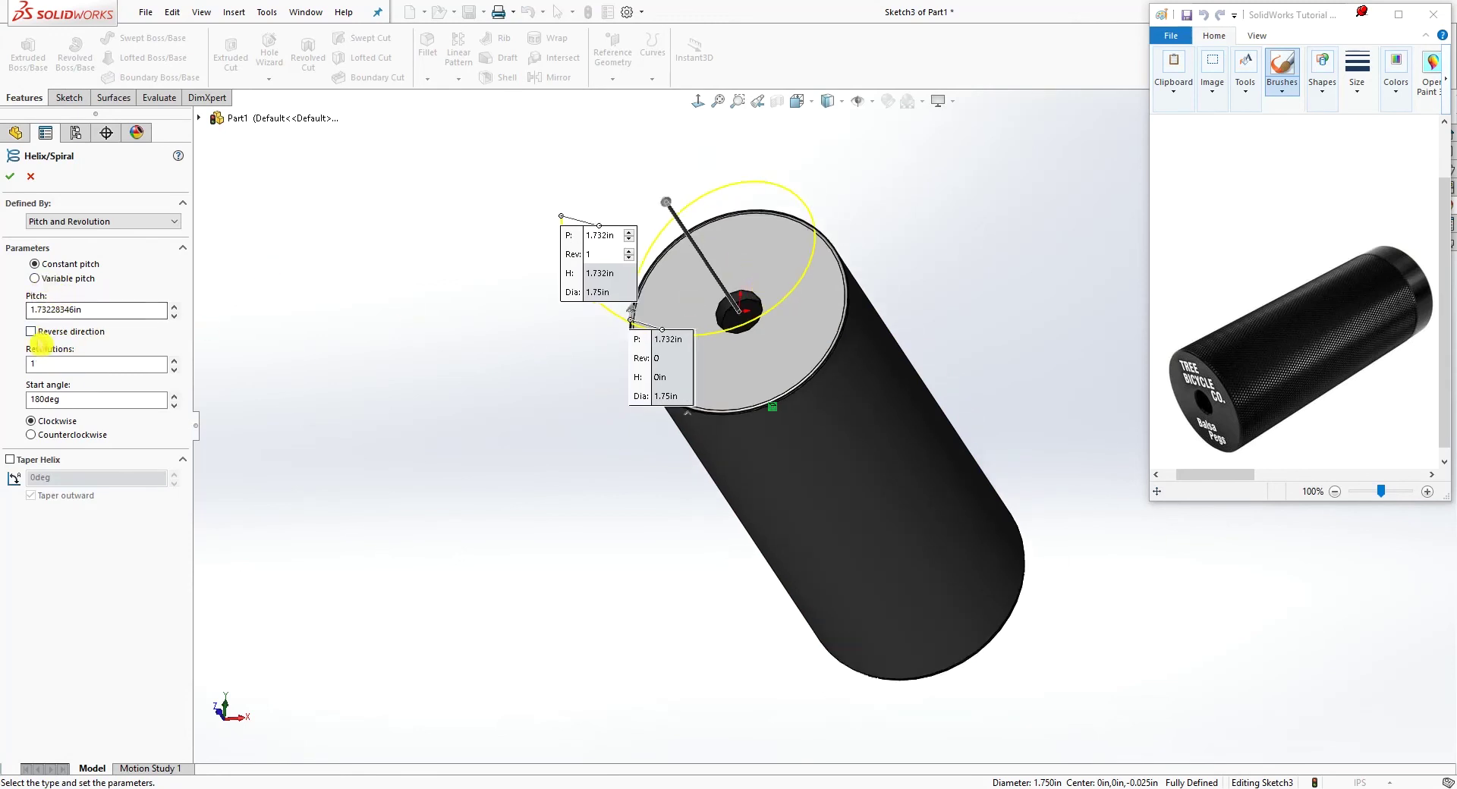
pyautogui.click(31, 331)
pyautogui.moveTo(335, 466); pyautogui.dragTo(72, 435, button='middle')
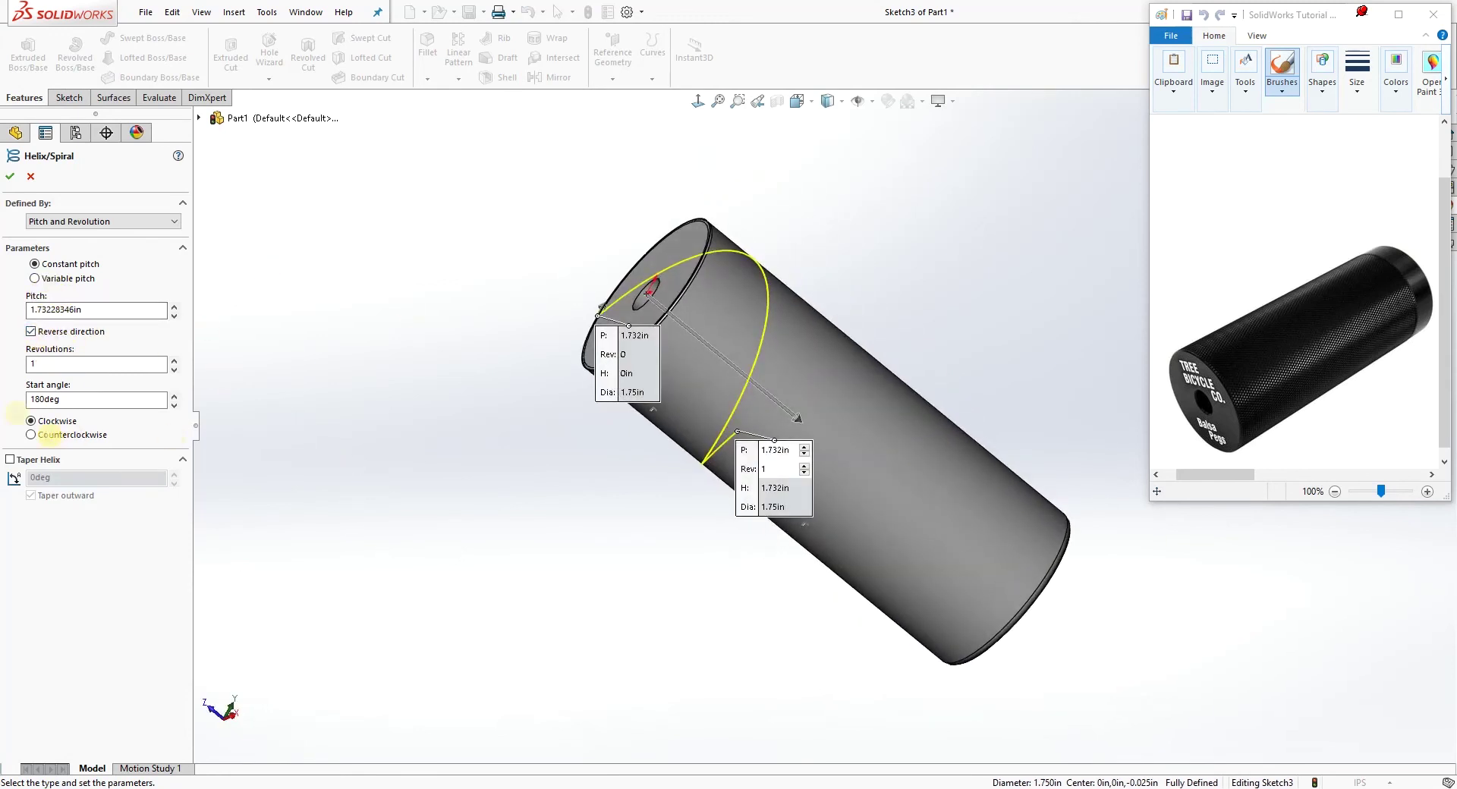
# Step: Define the helix by height and revolution, with a 4 in height and 0.5 revolutions, and create it
pyautogui.click(151, 224)
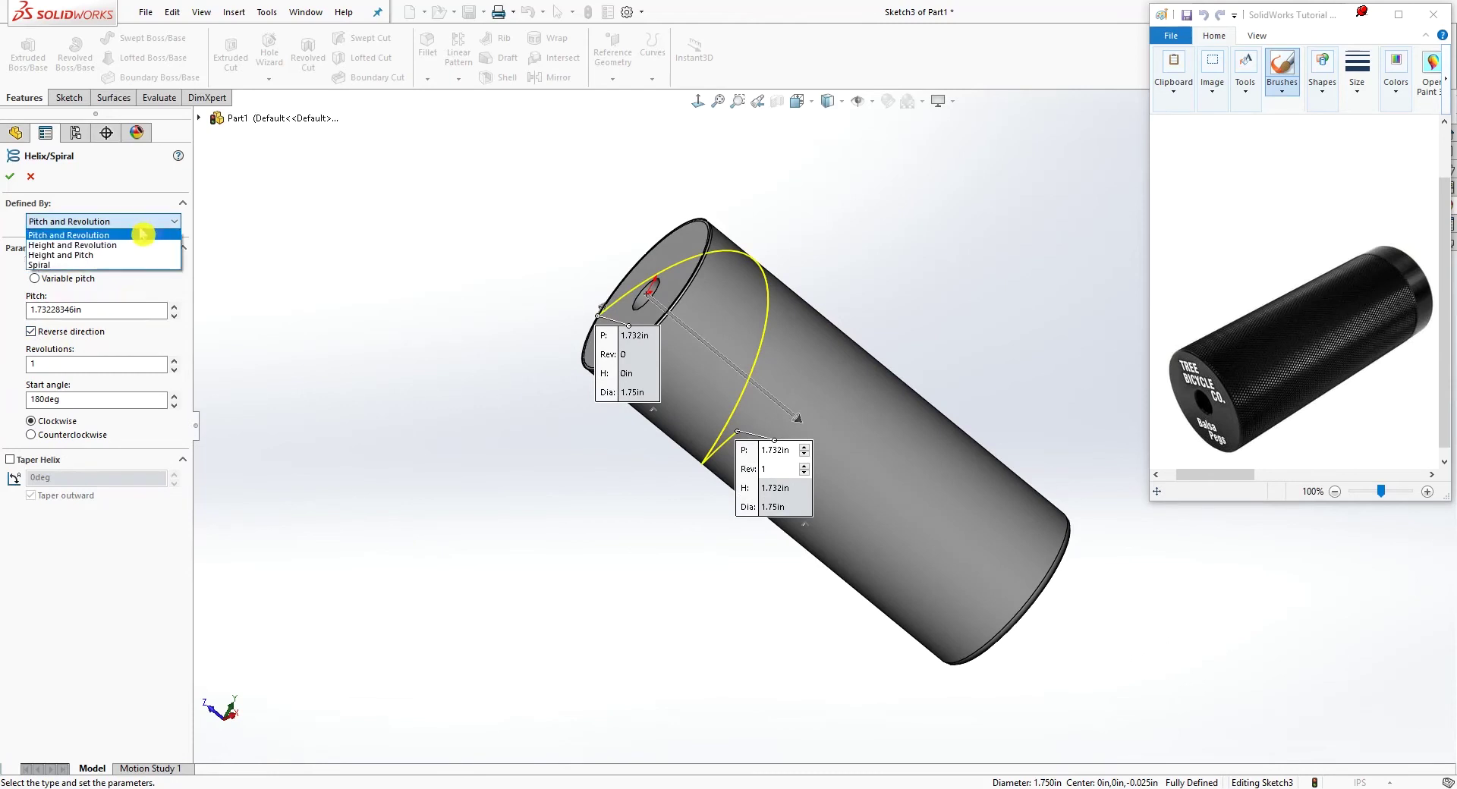
pyautogui.click(95, 245)
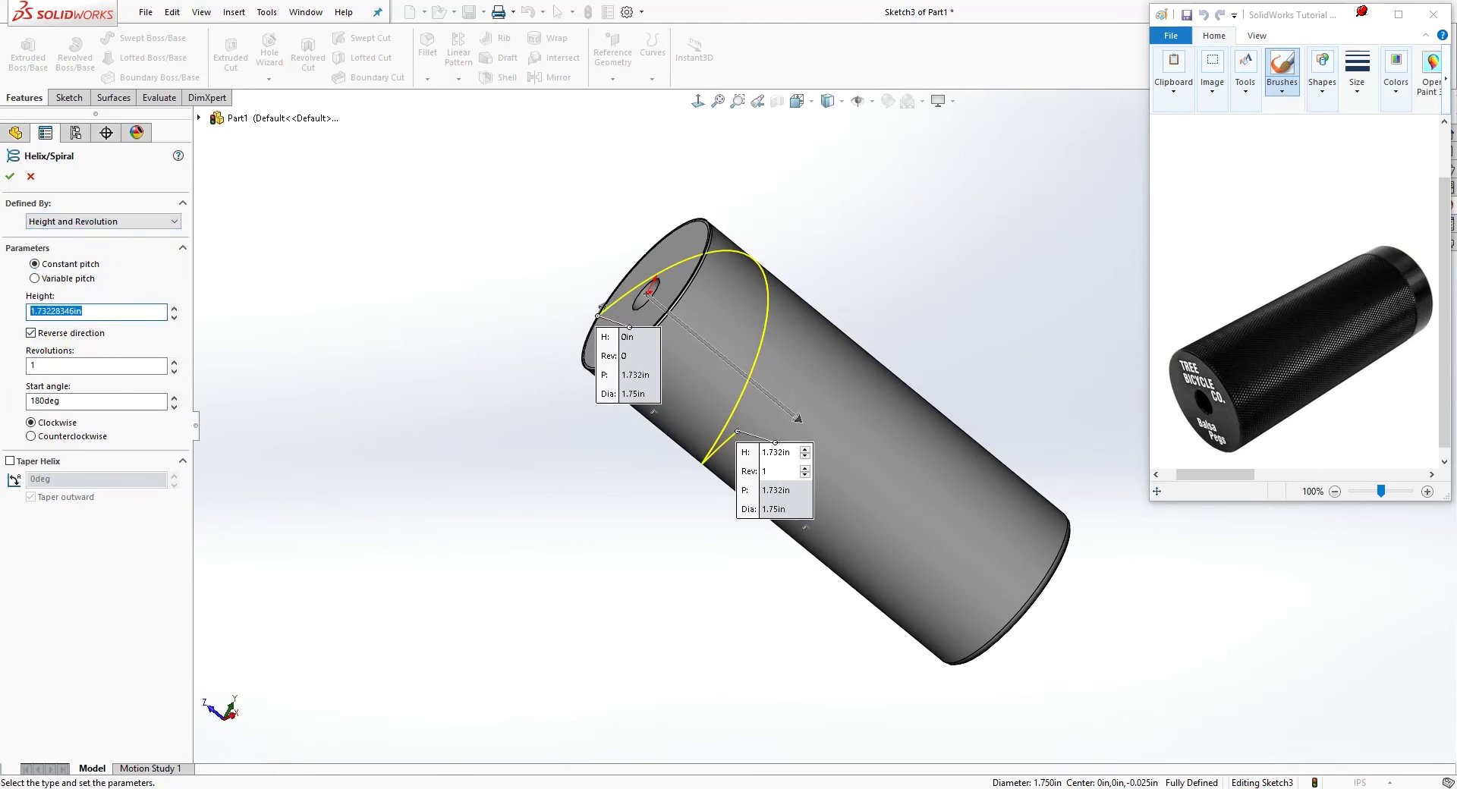
pyautogui.write('4')
pyautogui.press('Return')
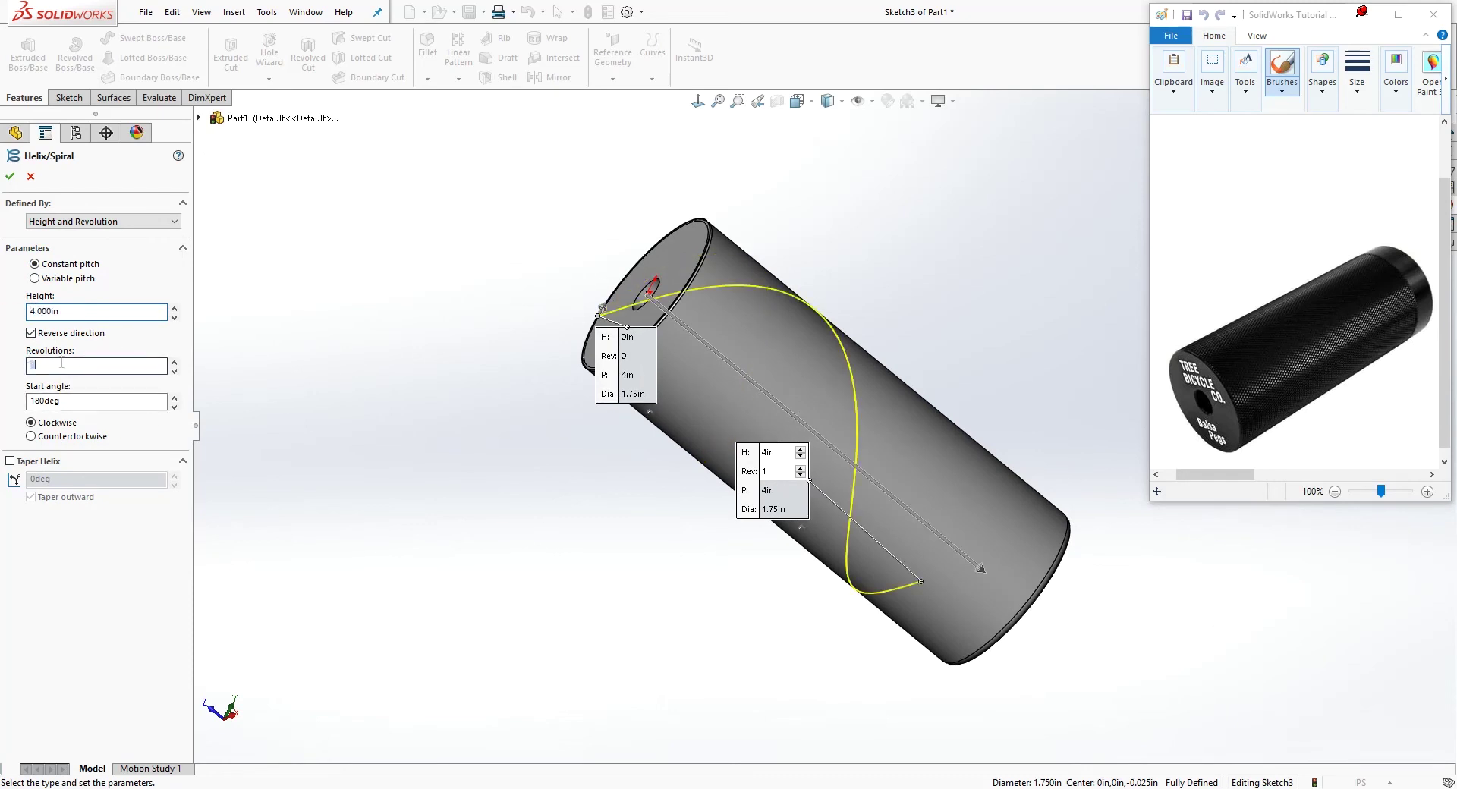
pyautogui.press('Return')
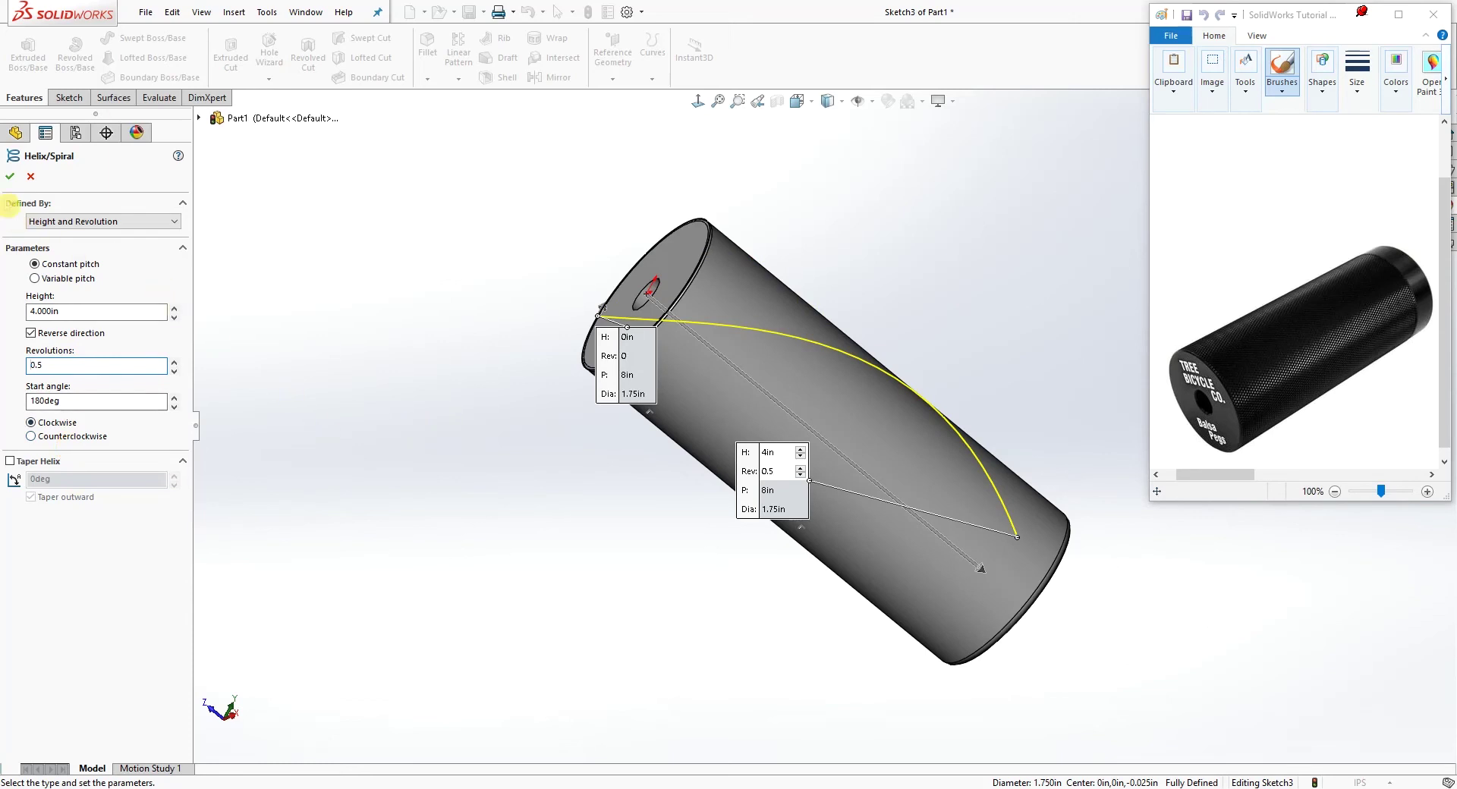
pyautogui.click(11, 181)
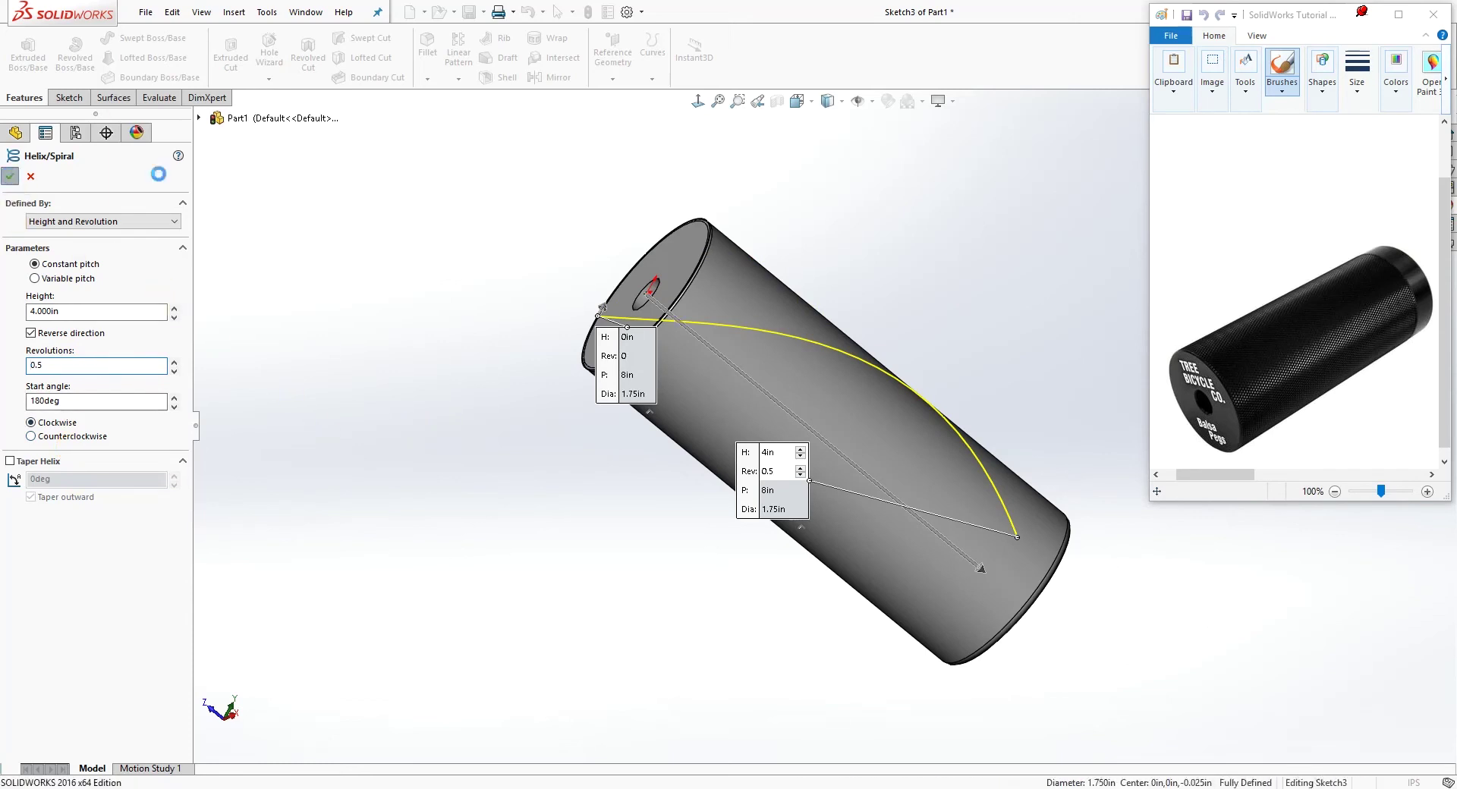
# Step: Sketch a centre rectangle about 0.13 by 0.15 in on the front end face, near the rim and level with the origin
pyautogui.moveTo(630, 646); pyautogui.dragTo(768, 367, button='middle')
pyautogui.click(782, 364)
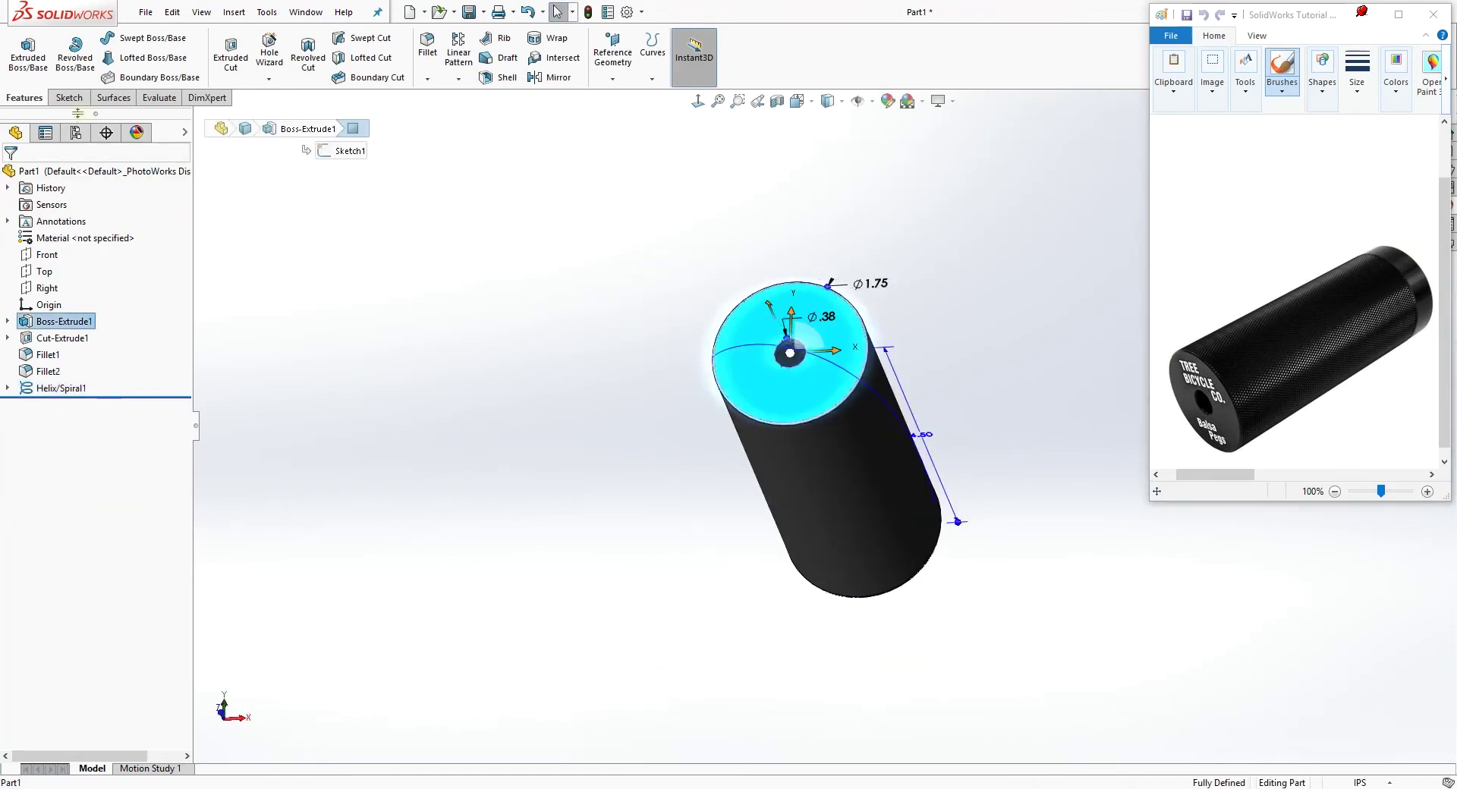
pyautogui.click(69, 97)
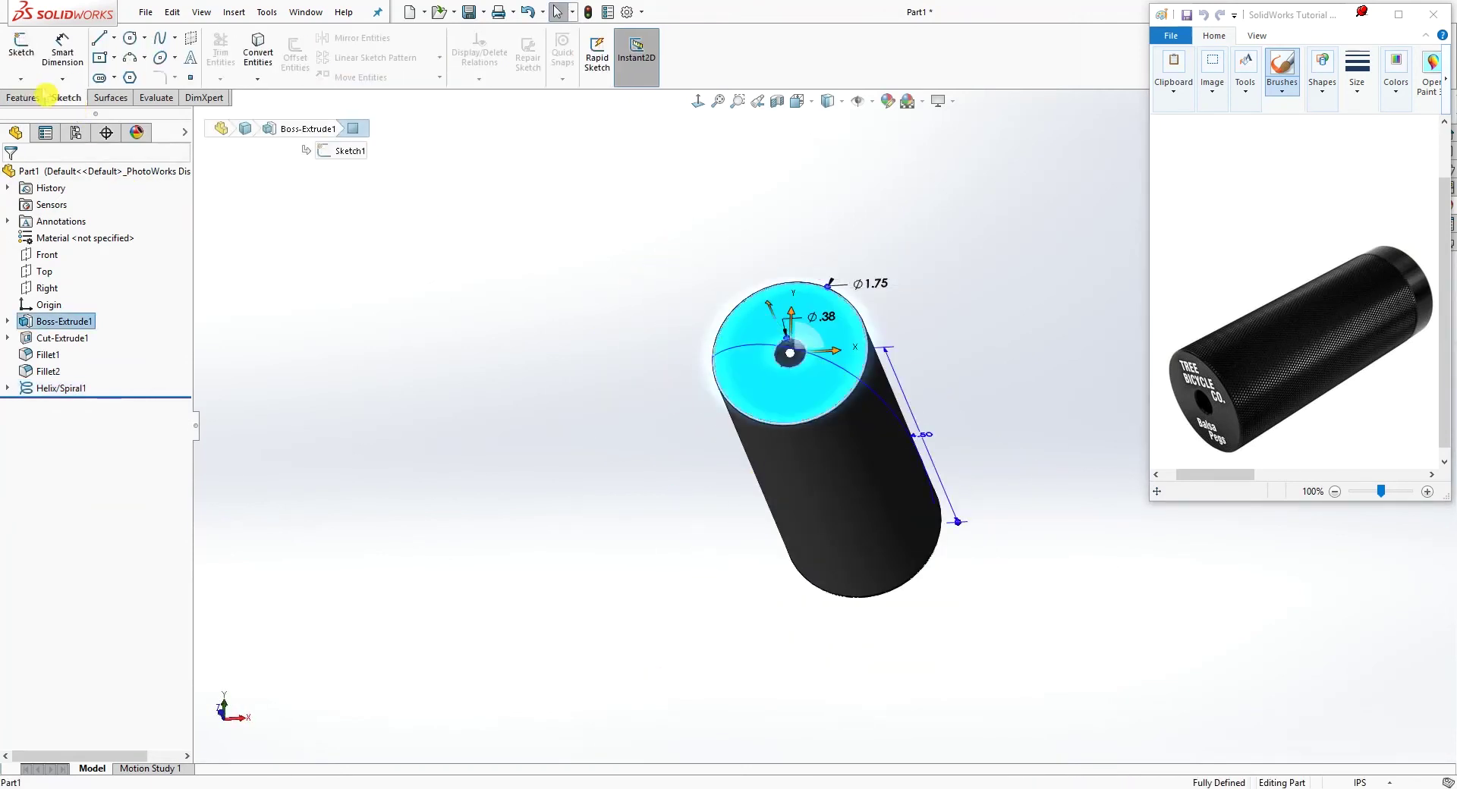
pyautogui.click(23, 52)
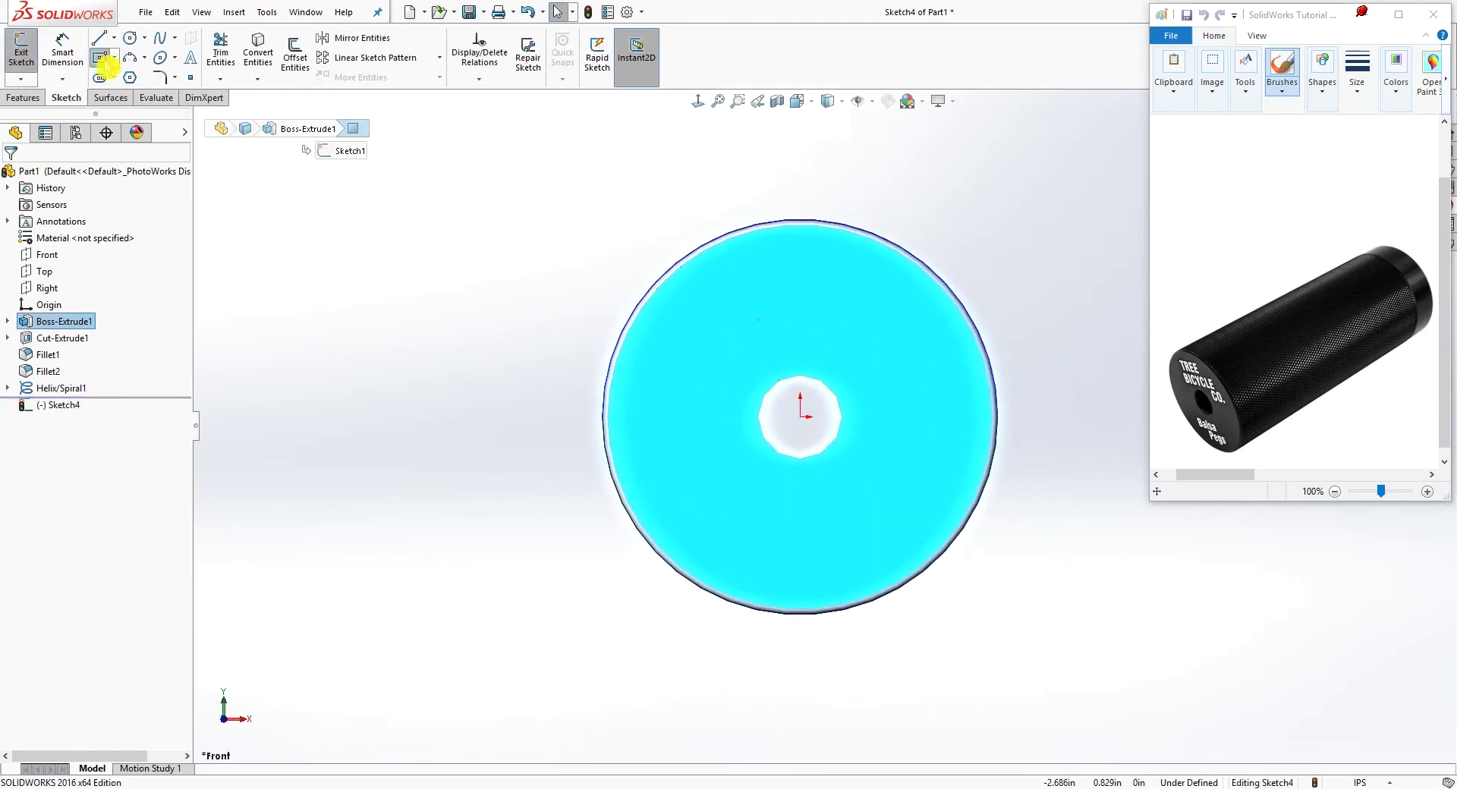
pyautogui.click(105, 64)
pyautogui.scroll(-3, 585, 368)
pyautogui.click(657, 420)
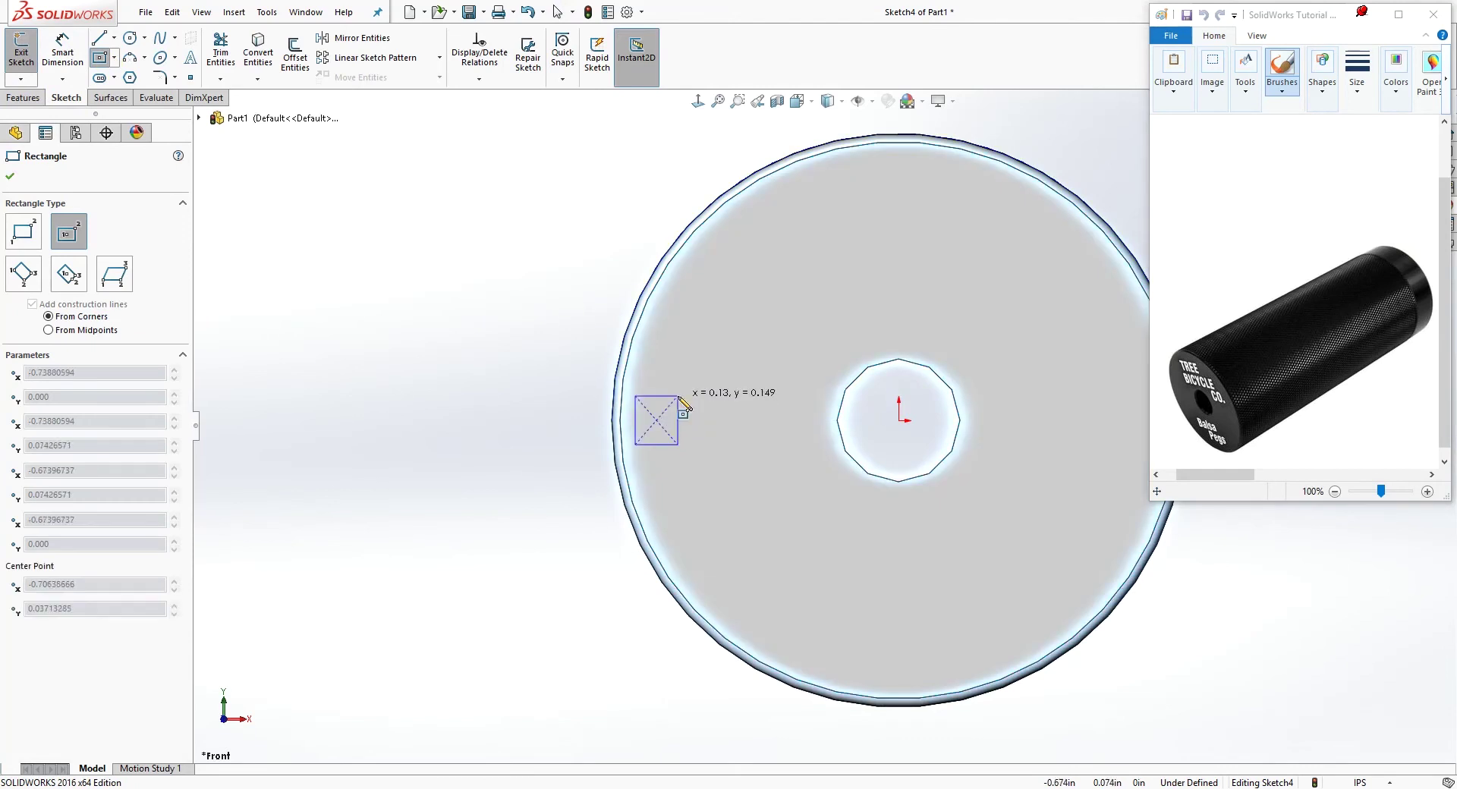
pyautogui.click(679, 397)
pyautogui.press('Escape')
# Step: Dimension the small rectangle on the front end face to 0.025 in wide and 0.025 in high
pyautogui.moveTo(516, 621); pyautogui.dragTo(577, 401, button='right')
pyautogui.click(657, 396)
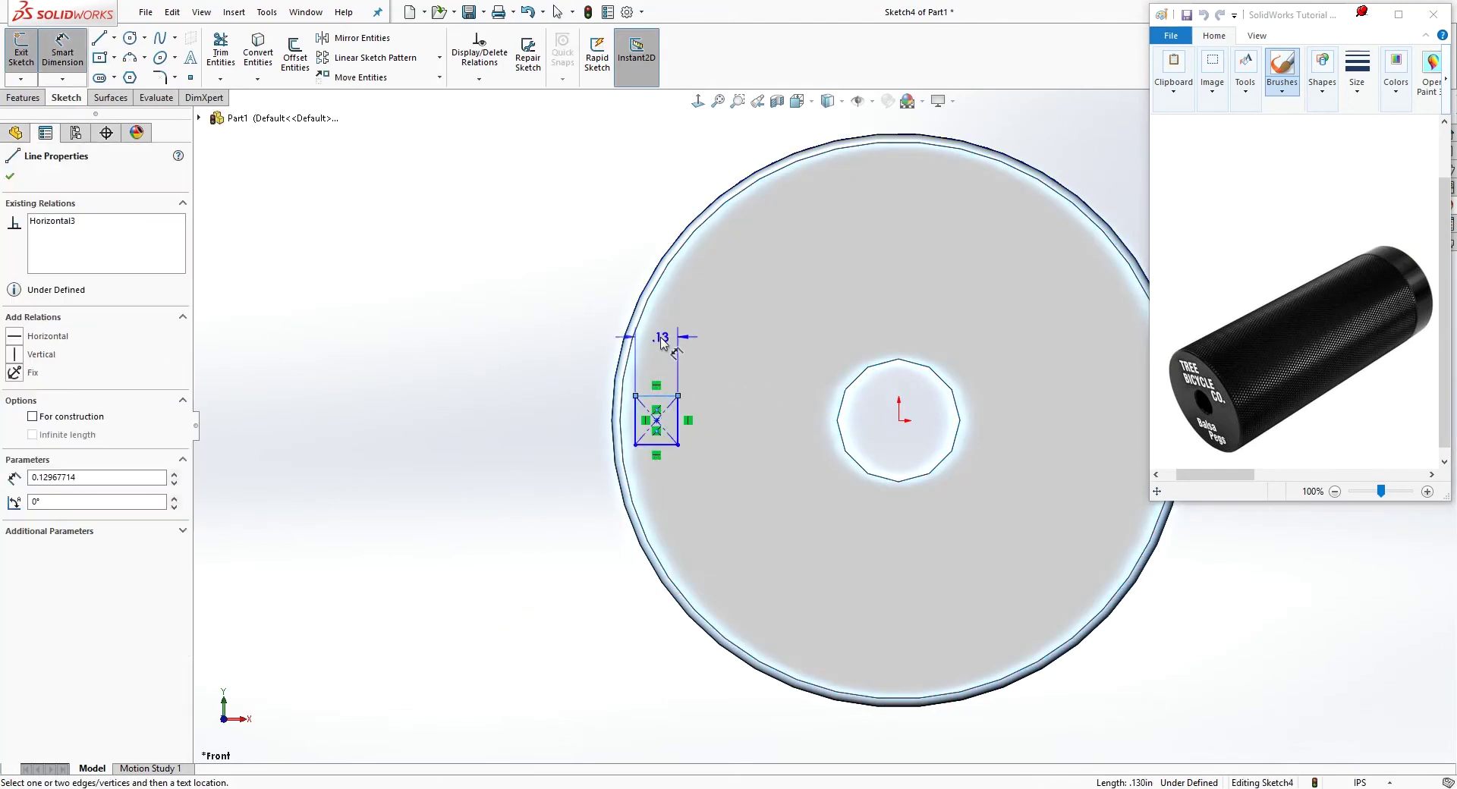
pyautogui.click(661, 346)
pyautogui.write('.025')
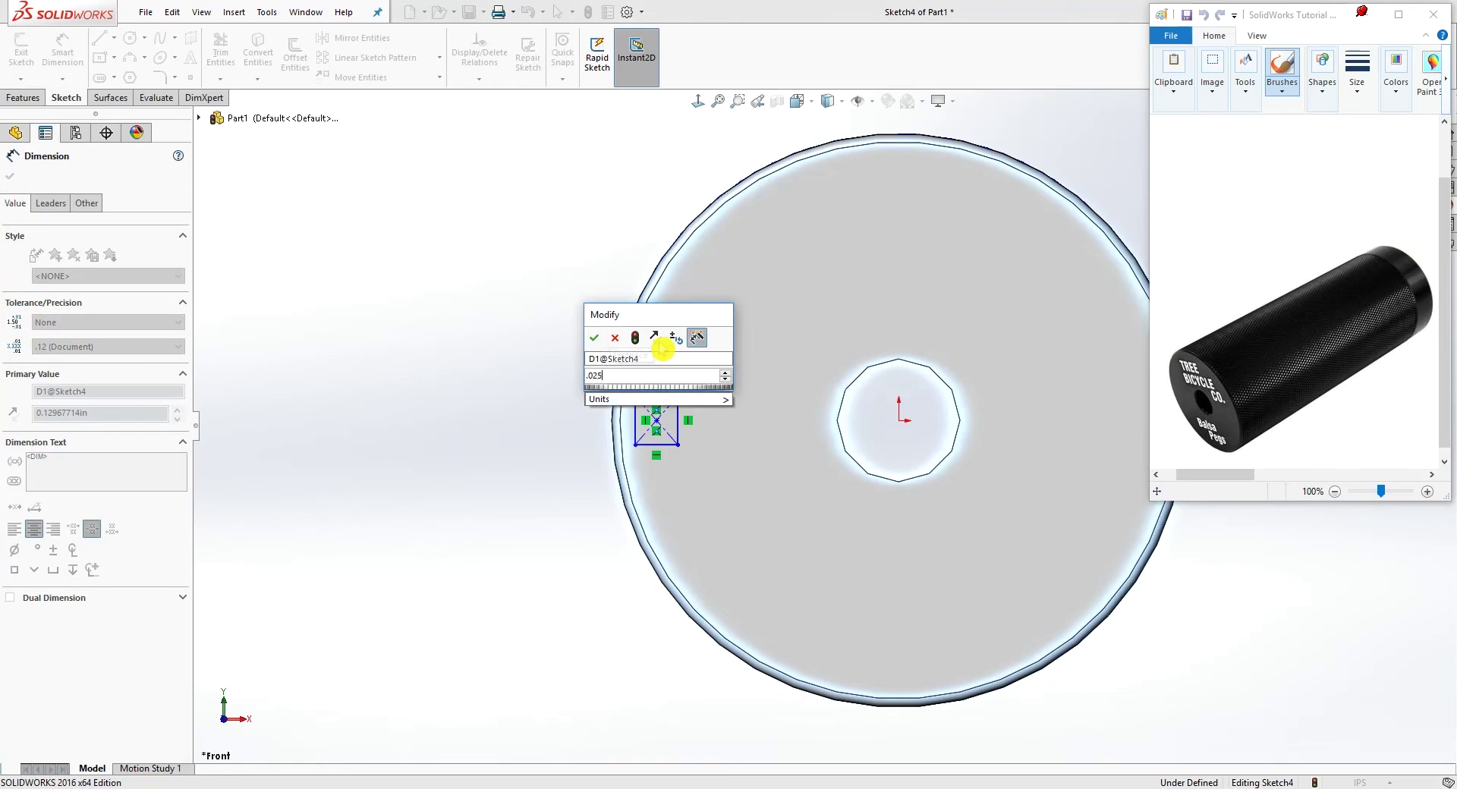
pyautogui.press('Return')
pyautogui.scroll(-3, 720, 361)
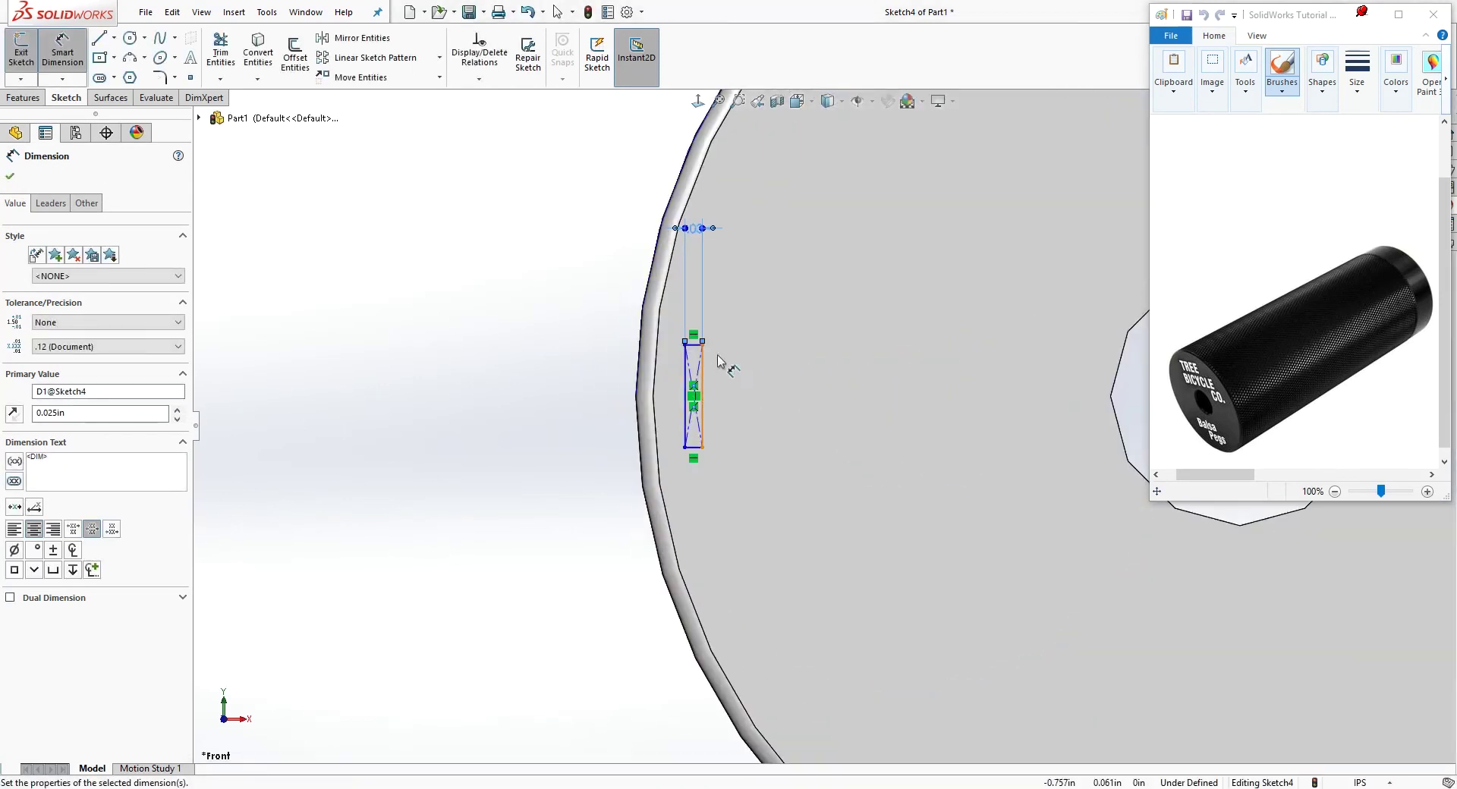
pyautogui.click(706, 383)
pyautogui.click(784, 403)
pyautogui.write('.025')
pyautogui.press('Return')
pyautogui.press('Escape')
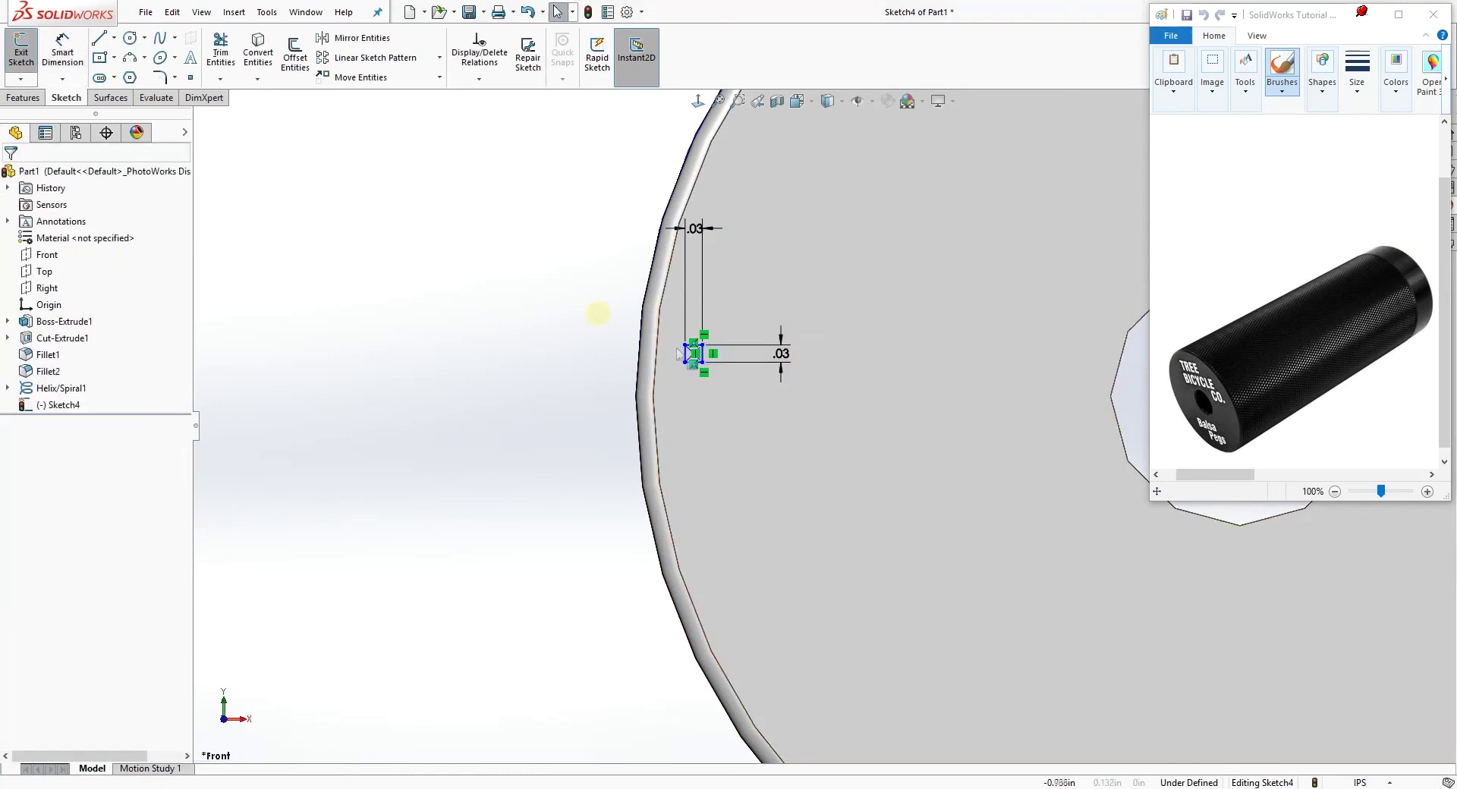
# Step: Add a pierce relation between the small square's centre point and the helix curve
pyautogui.scroll(-4, 786, 396)
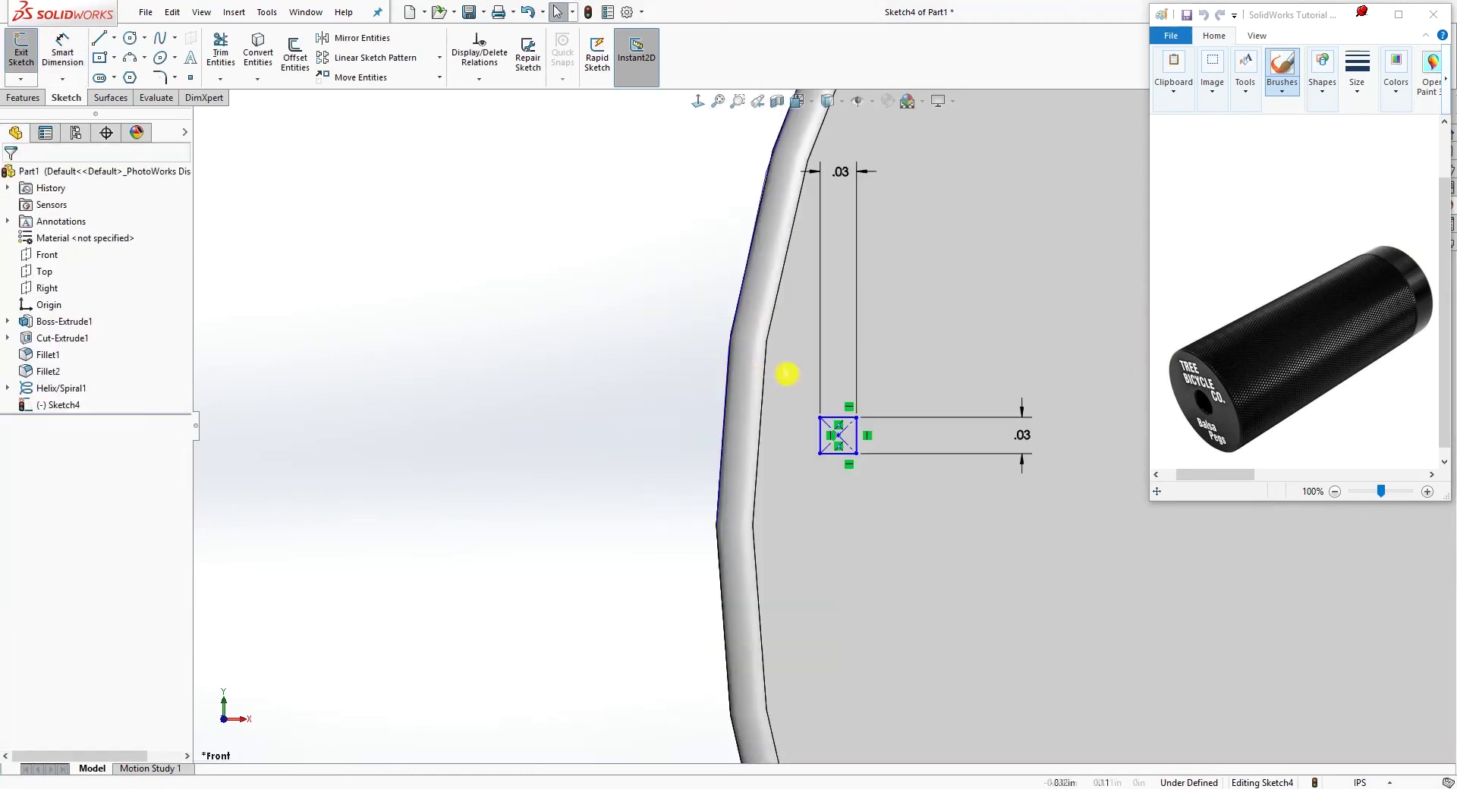
pyautogui.click(839, 438)
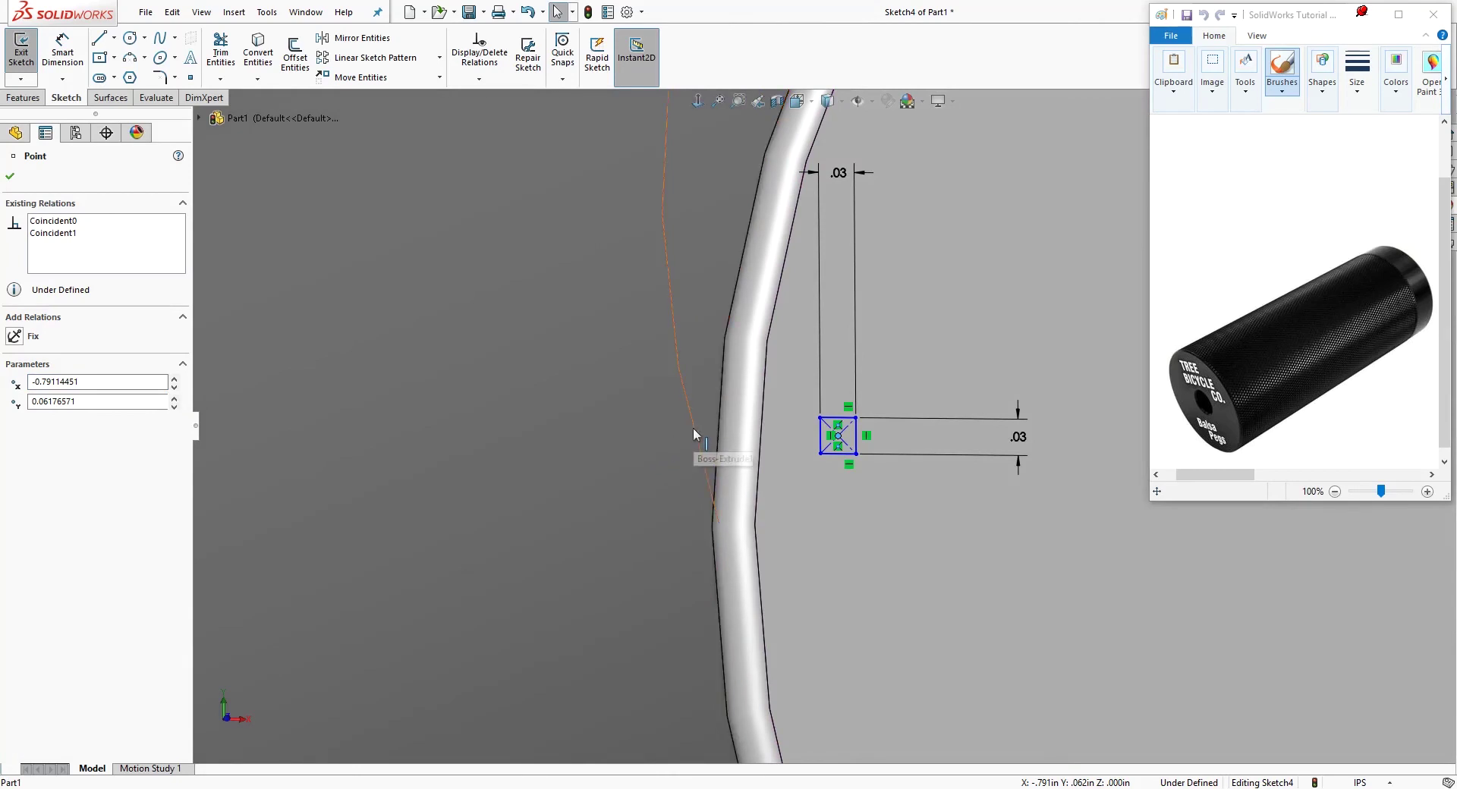
pyautogui.keyDown('ctrl'); pyautogui.click(692, 431); pyautogui.keyUp('ctrl')
pyautogui.click(16, 441)
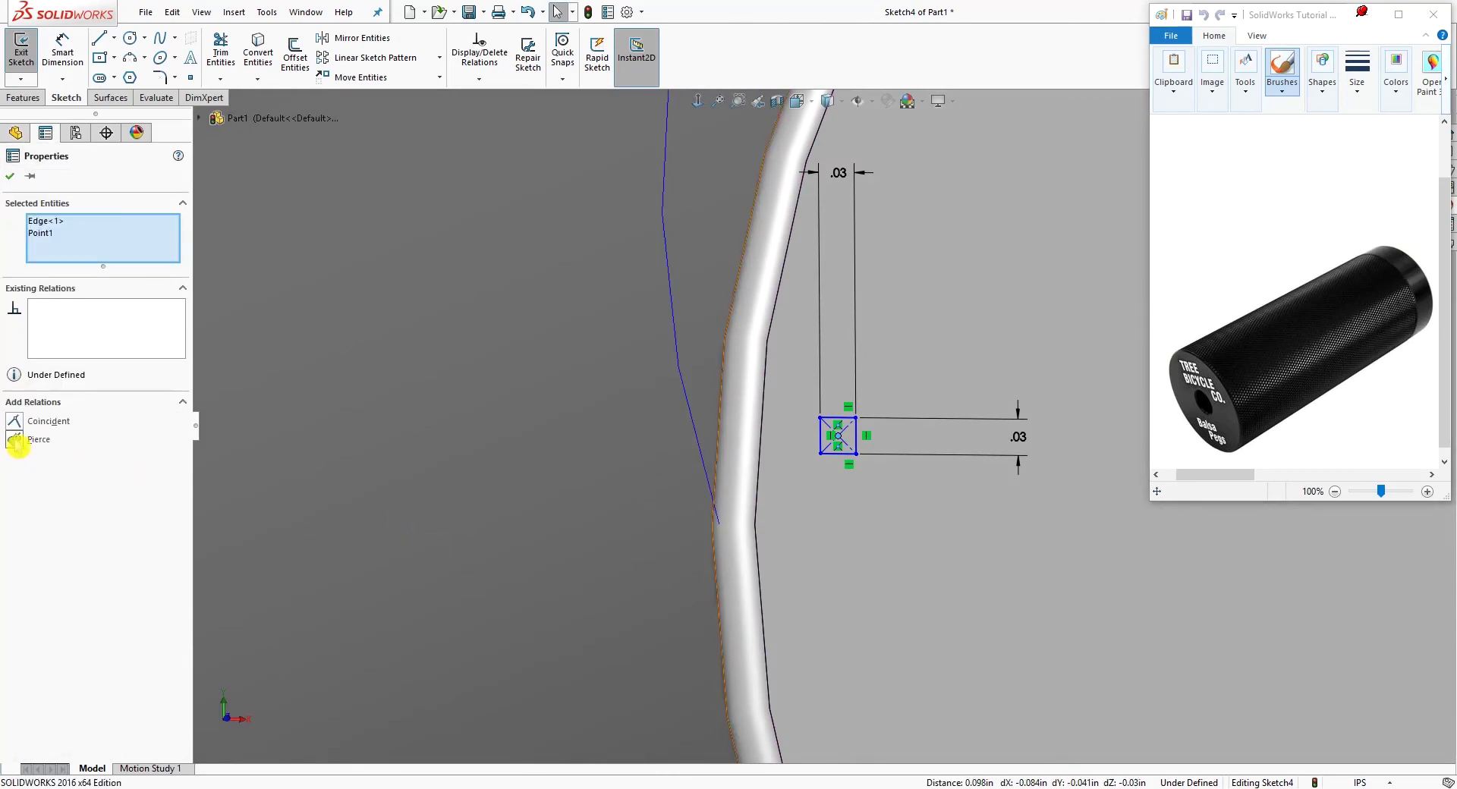
pyautogui.scroll(7, 664, 555)
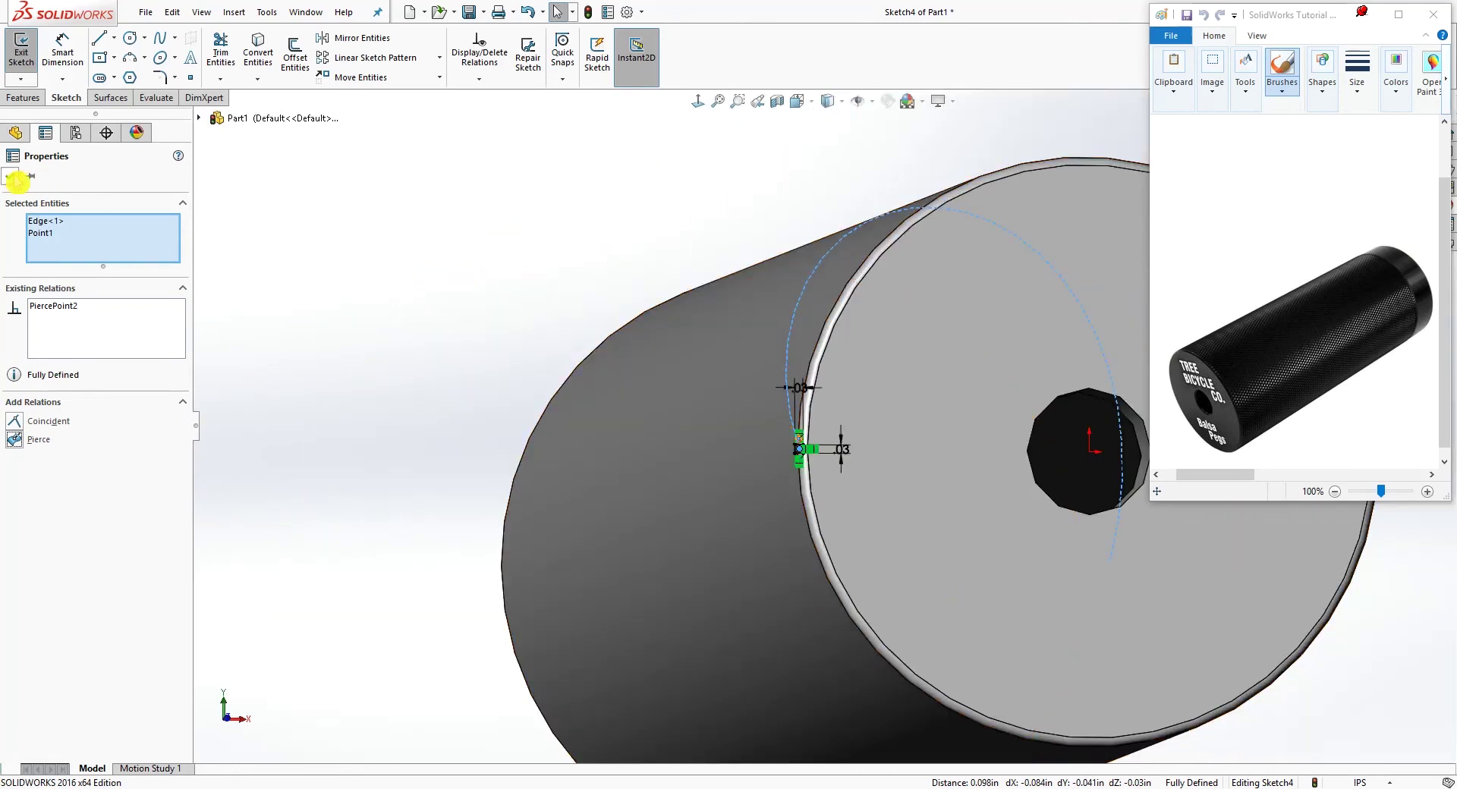
pyautogui.click(27, 177)
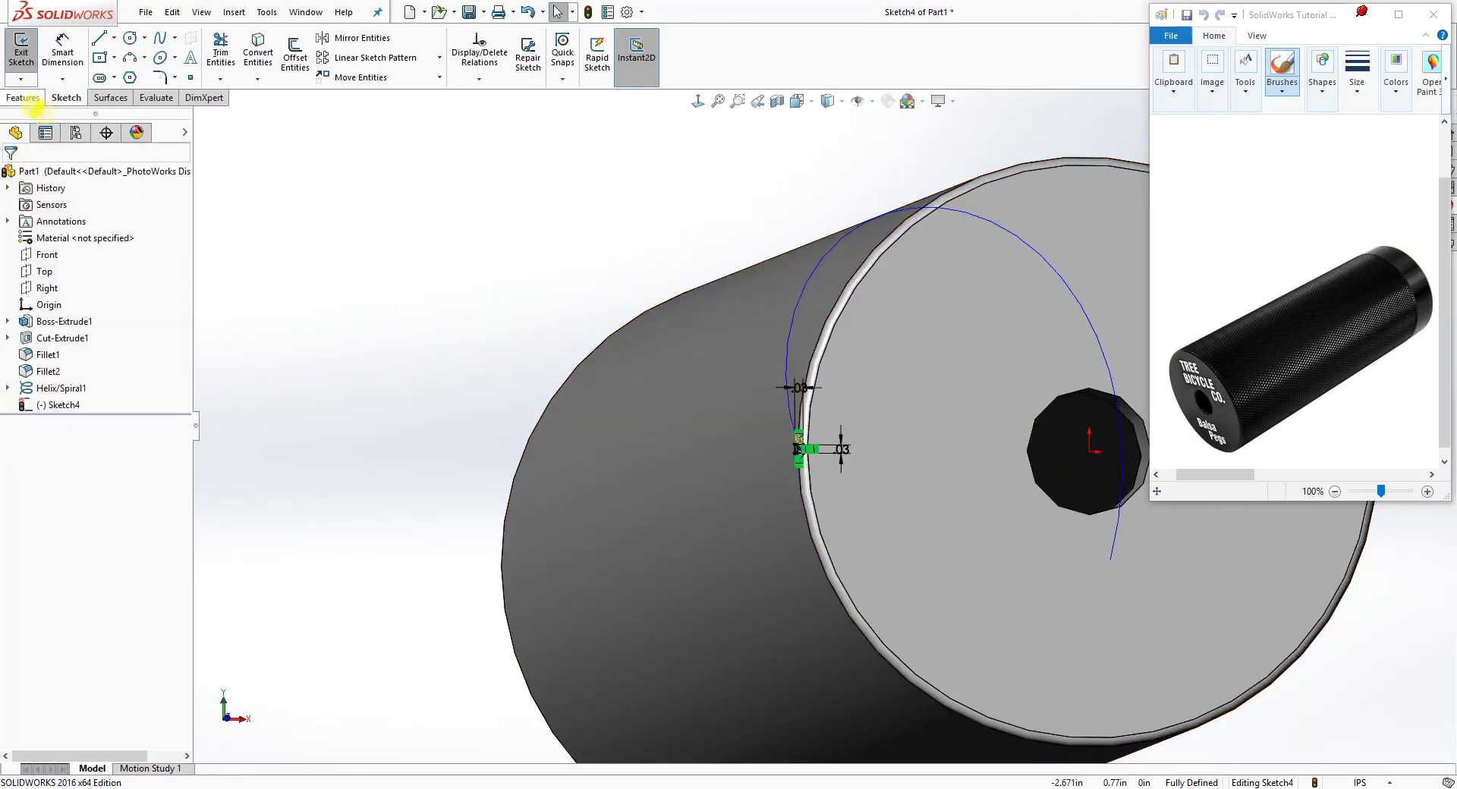
# Step: Move the reference image window away from the sketch confirmation area and exit the square's sketch
pyautogui.scroll(2, 1037, 168)
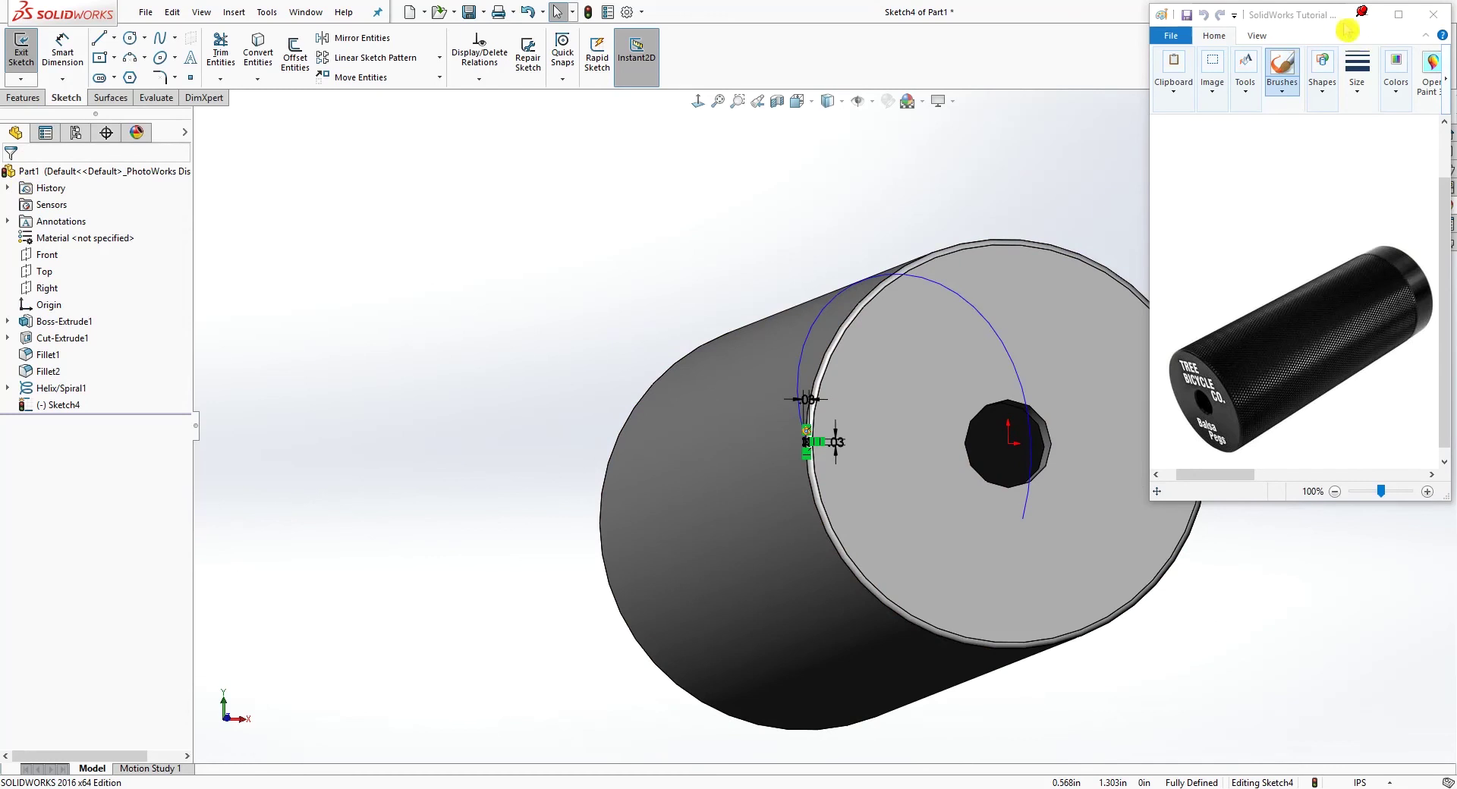
pyautogui.moveTo(1334, 23)
pyautogui.mouseDown()
pyautogui.moveTo(1339, 347)
pyautogui.moveTo(1386, 410)
pyautogui.moveTo(1374, 389)
pyautogui.mouseUp()
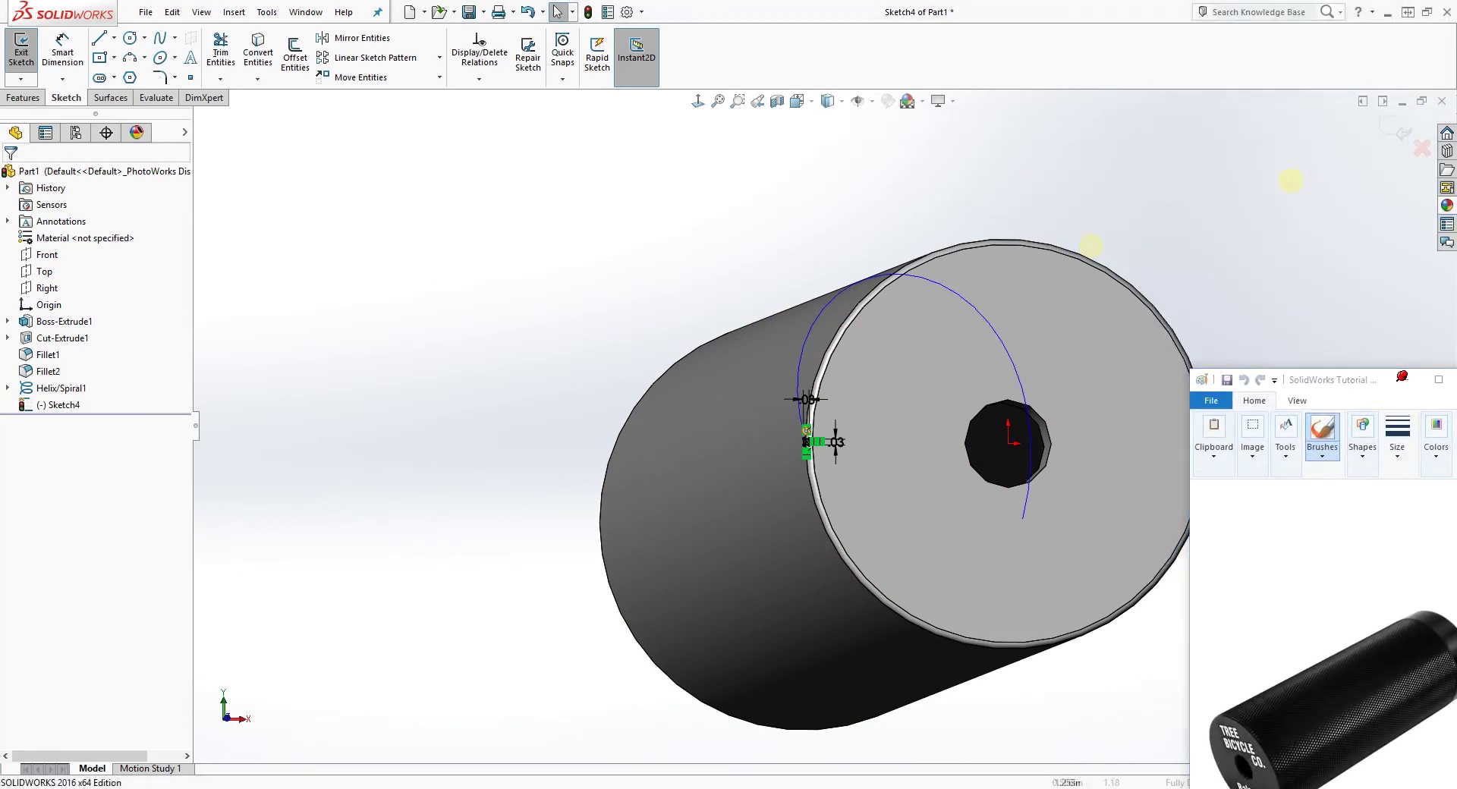
pyautogui.press('f')
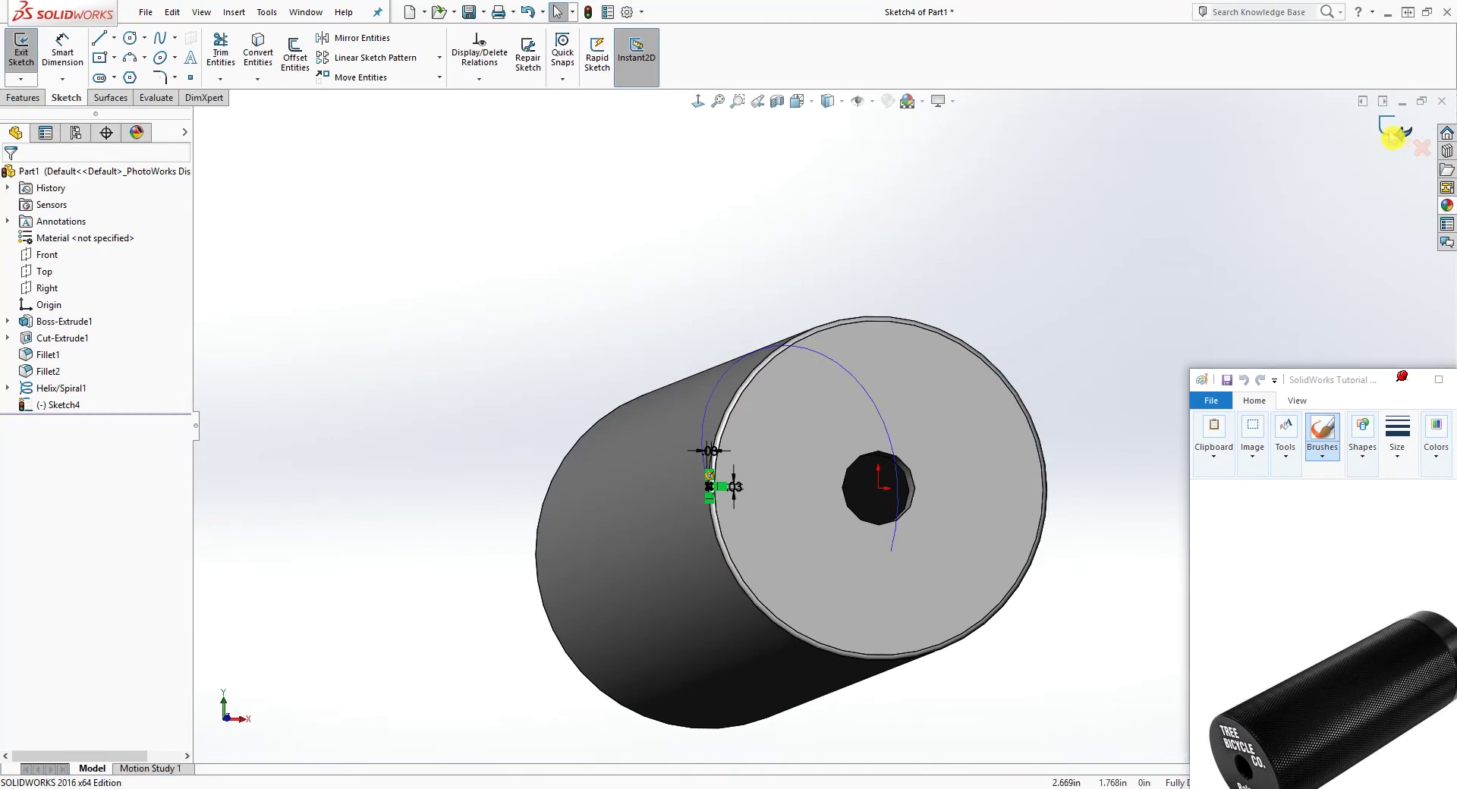
pyautogui.click(1395, 137)
# Step: Create a swept cut with the small square sketch as the profile and the helix as the path
pyautogui.scroll(-8, 790, 520)
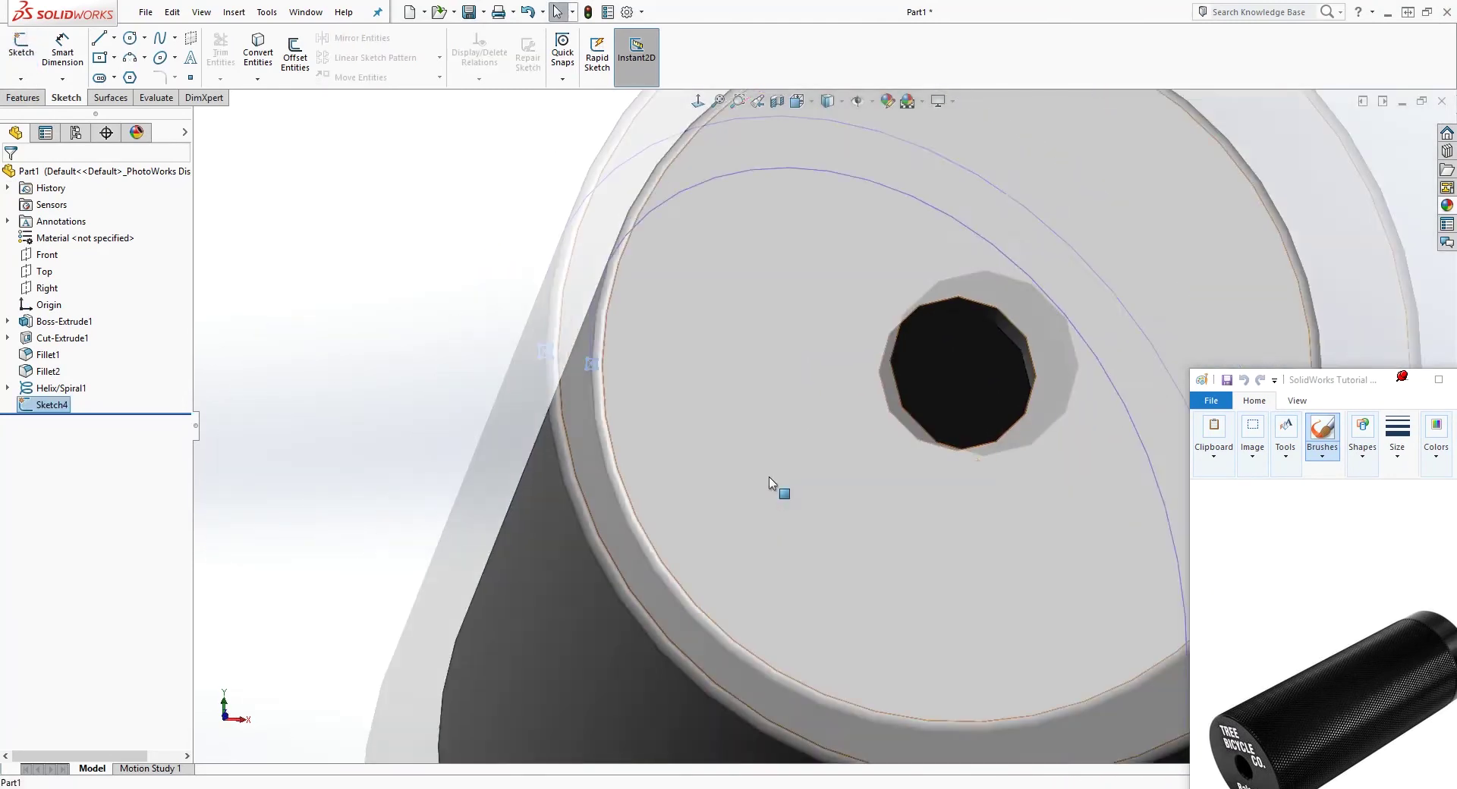
pyautogui.scroll(6, 771, 483)
pyautogui.click(38, 98)
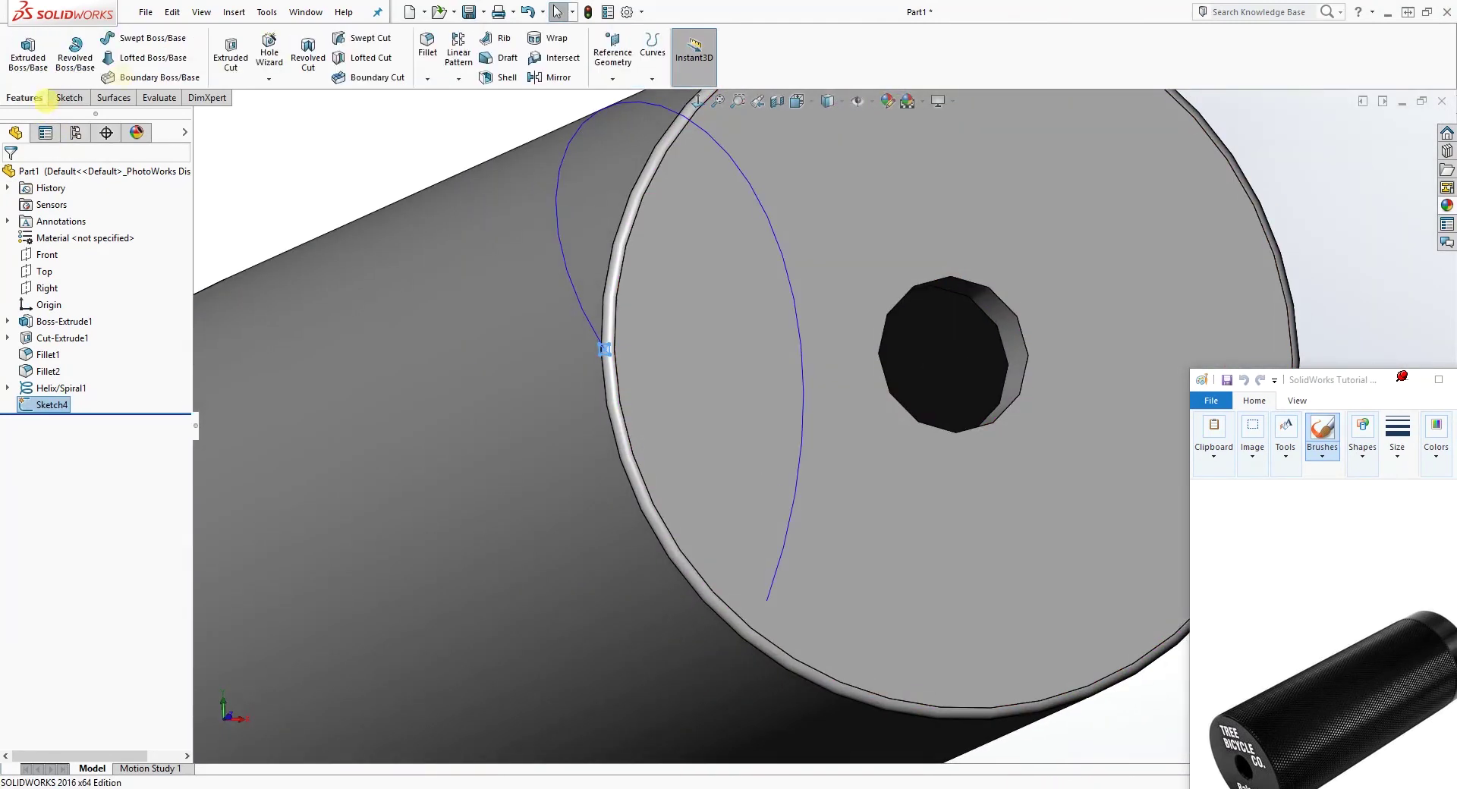
pyautogui.click(370, 38)
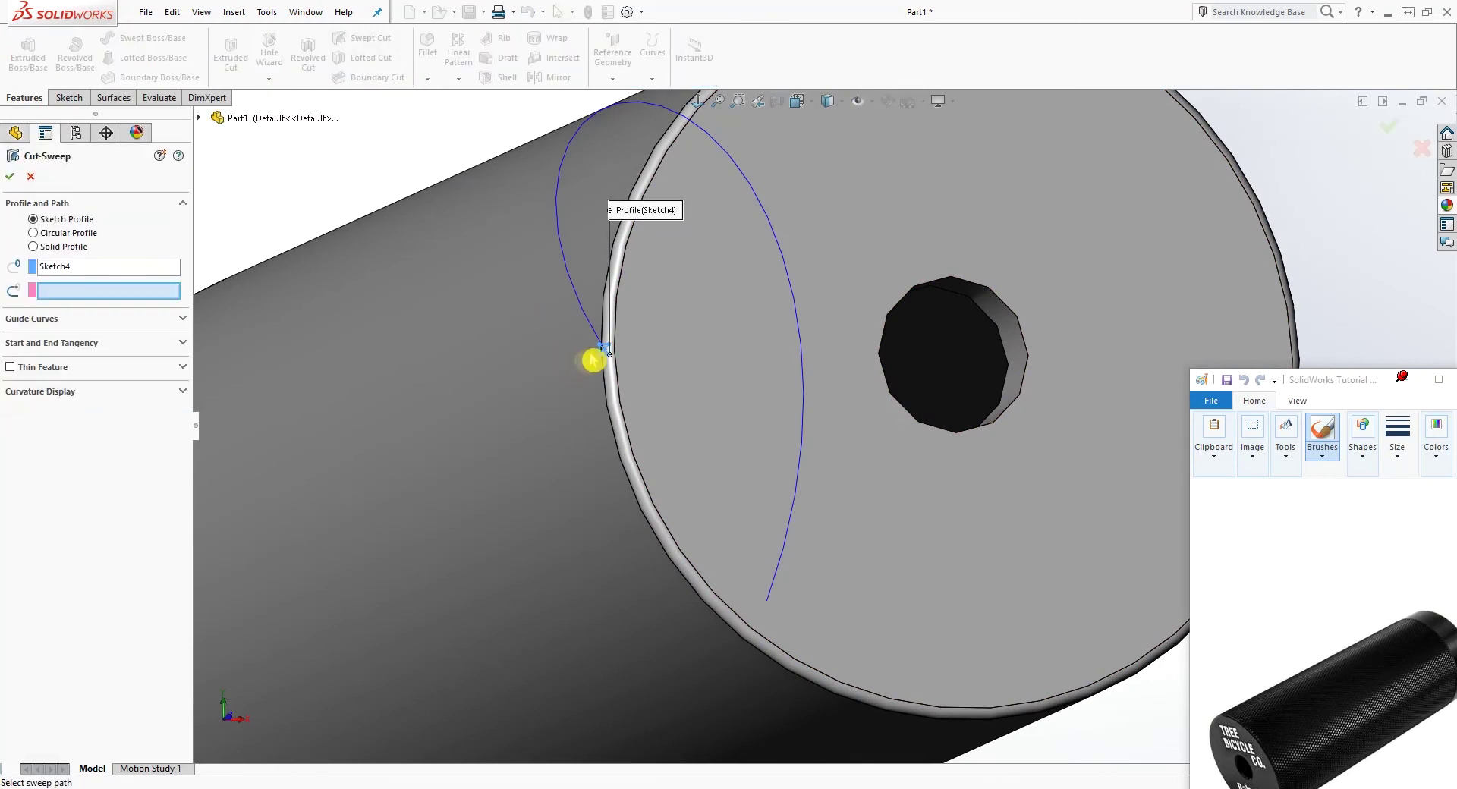
pyautogui.scroll(-5, 585, 361)
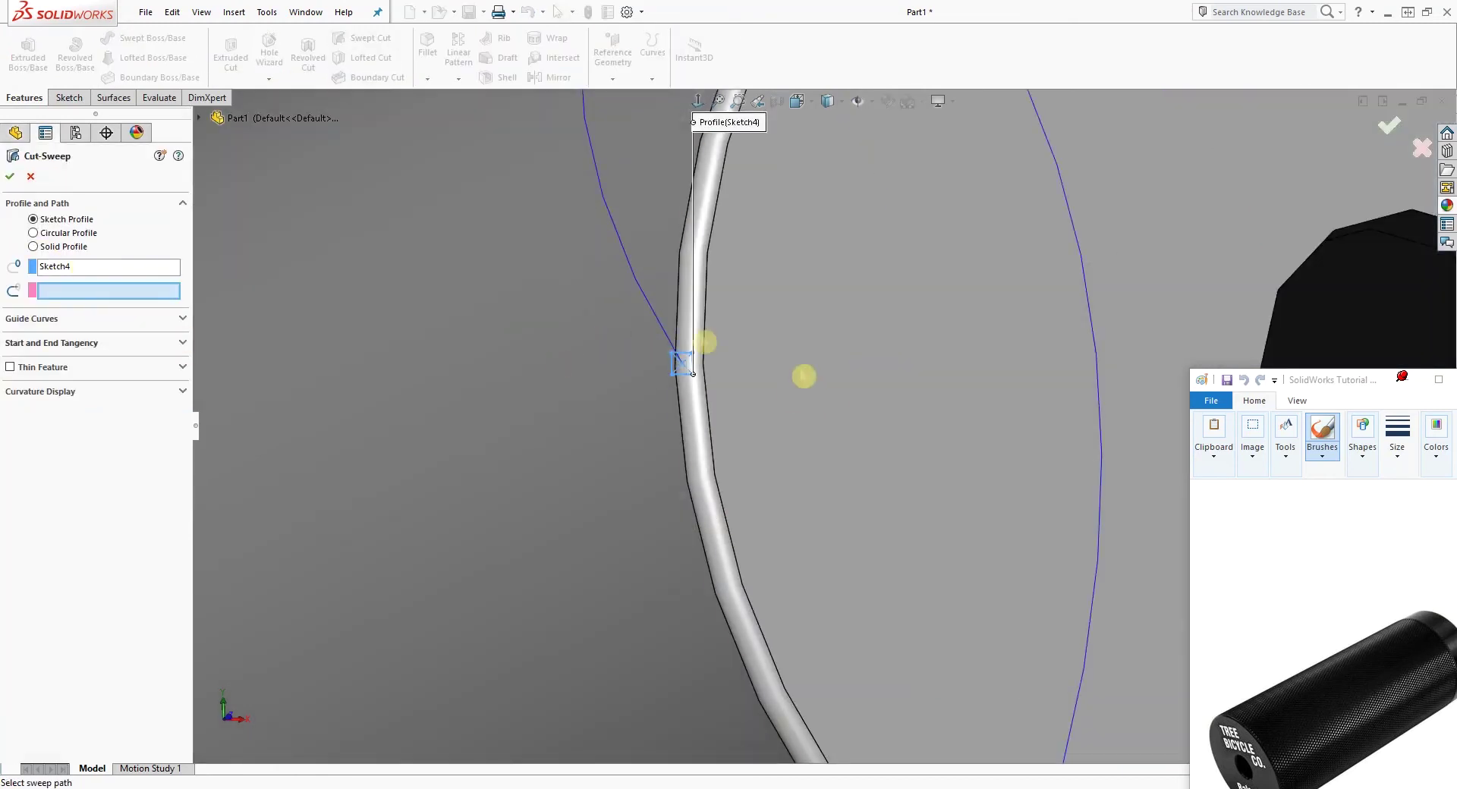
pyautogui.click(645, 305)
pyautogui.scroll(6, 735, 416)
pyautogui.scroll(3, 734, 417)
pyautogui.moveTo(872, 567); pyautogui.dragTo(723, 633, button='middle')
pyautogui.click(14, 180)
# Step: Hide the Helix/Spiral1 curve so that only the swept groove shows on the peg
pyautogui.scroll(-2, 991, 458)
pyautogui.scroll(-2, 829, 347)
pyautogui.moveTo(732, 383); pyautogui.dragTo(734, 449, button='middle')
pyautogui.scroll(-2, 729, 408)
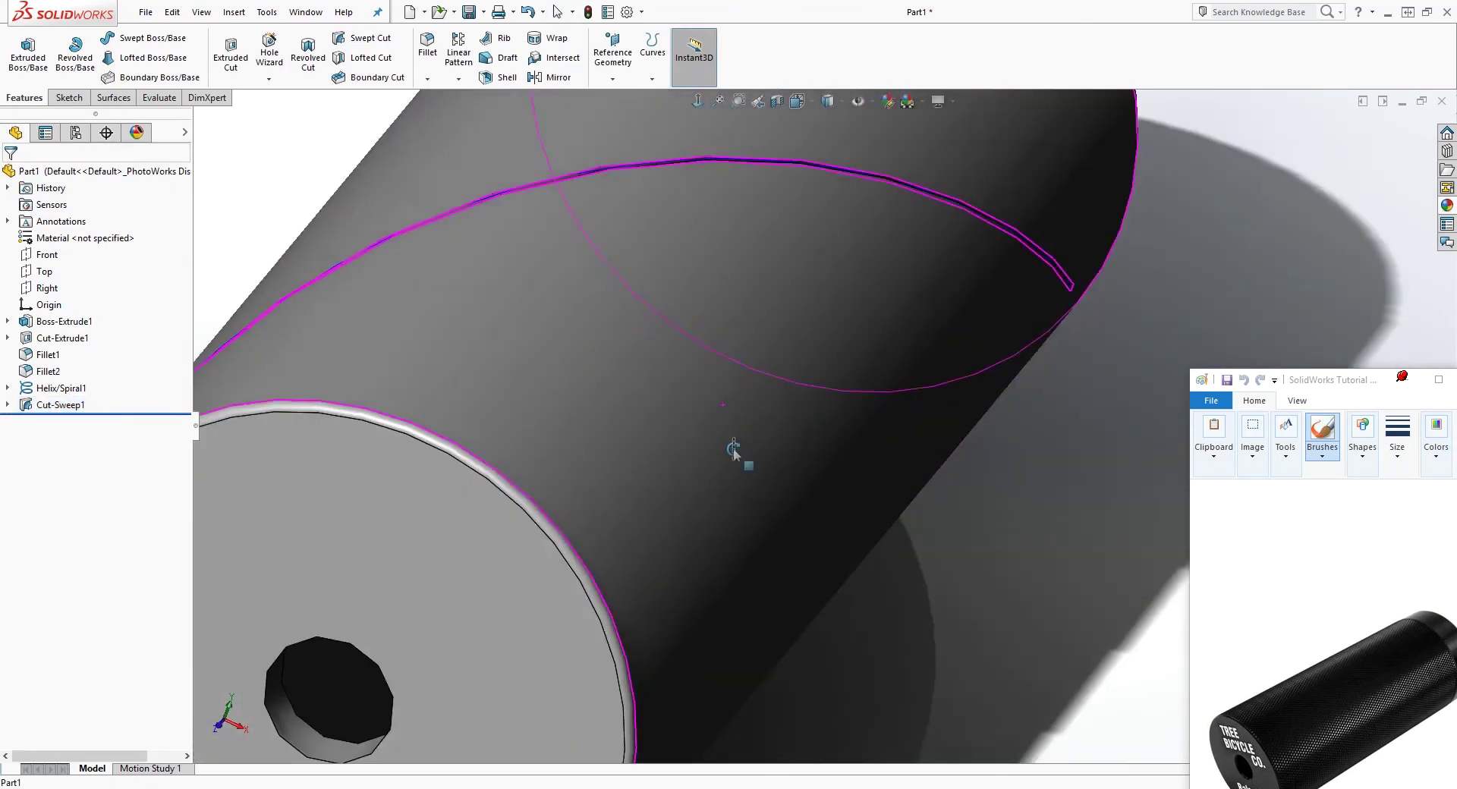
pyautogui.rightClick(66, 389)
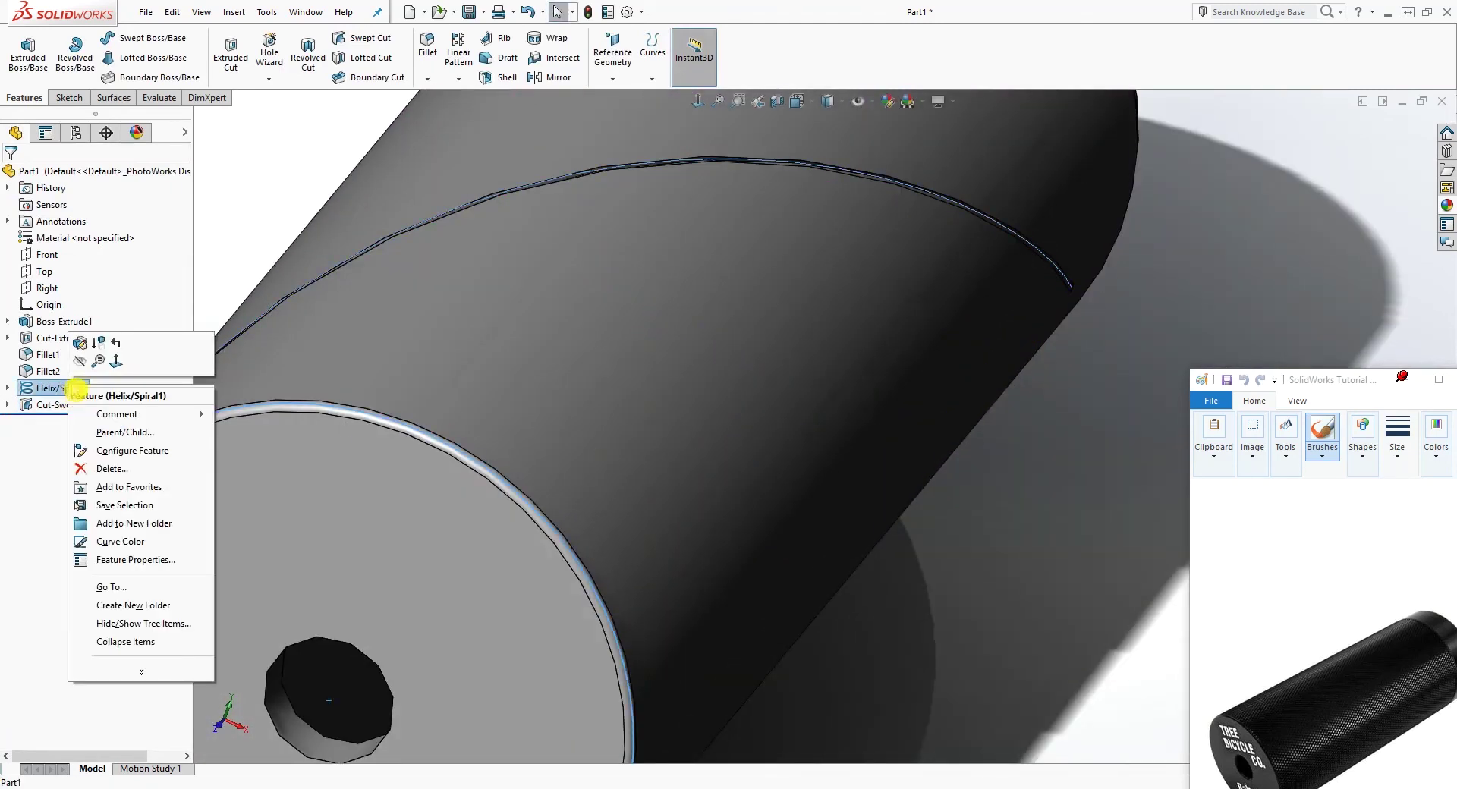
pyautogui.click(81, 363)
# Step: Start a circular pattern about the peg's outer cylindrical face with 40 instances equally spaced over 360 degrees
pyautogui.scroll(5, 711, 432)
pyautogui.scroll(-2, 975, 605)
pyautogui.moveTo(933, 577); pyautogui.dragTo(959, 478, button='middle')
pyautogui.scroll(-3, 631, 322)
pyautogui.moveTo(621, 337); pyautogui.dragTo(498, 165, button='middle')
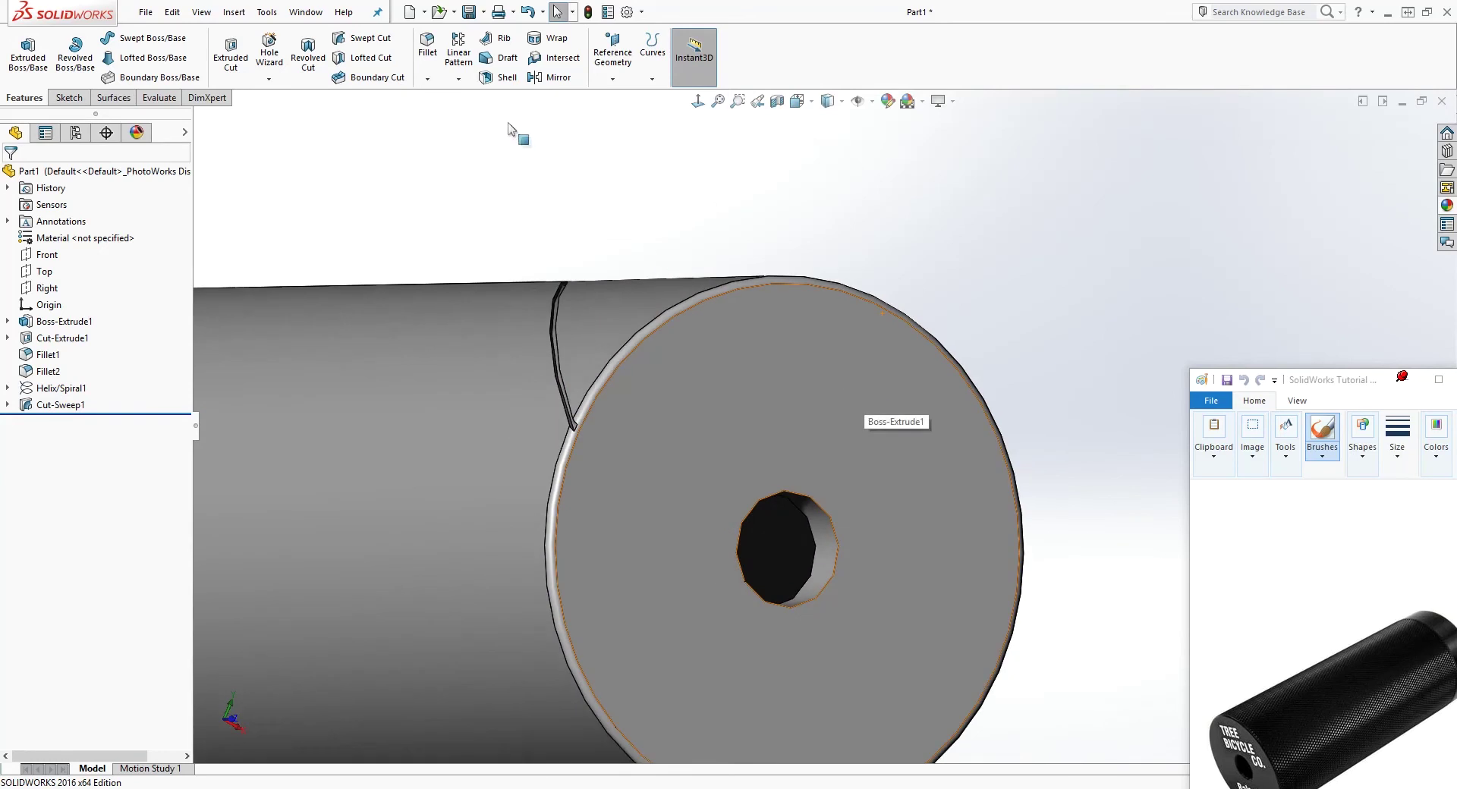
pyautogui.click(458, 79)
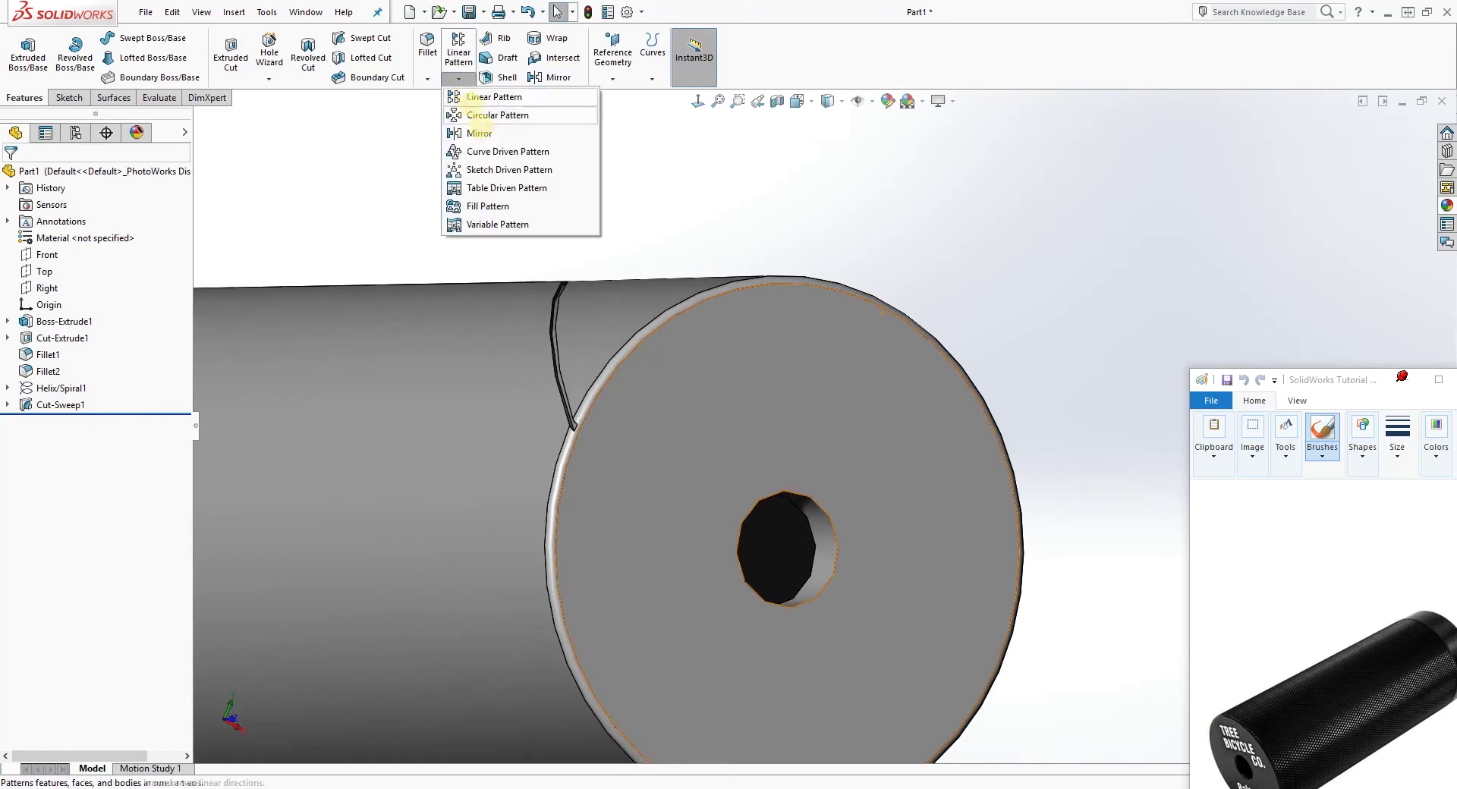
pyautogui.click(489, 116)
pyautogui.hotkey('ctrl', '7')
pyautogui.click(79, 227)
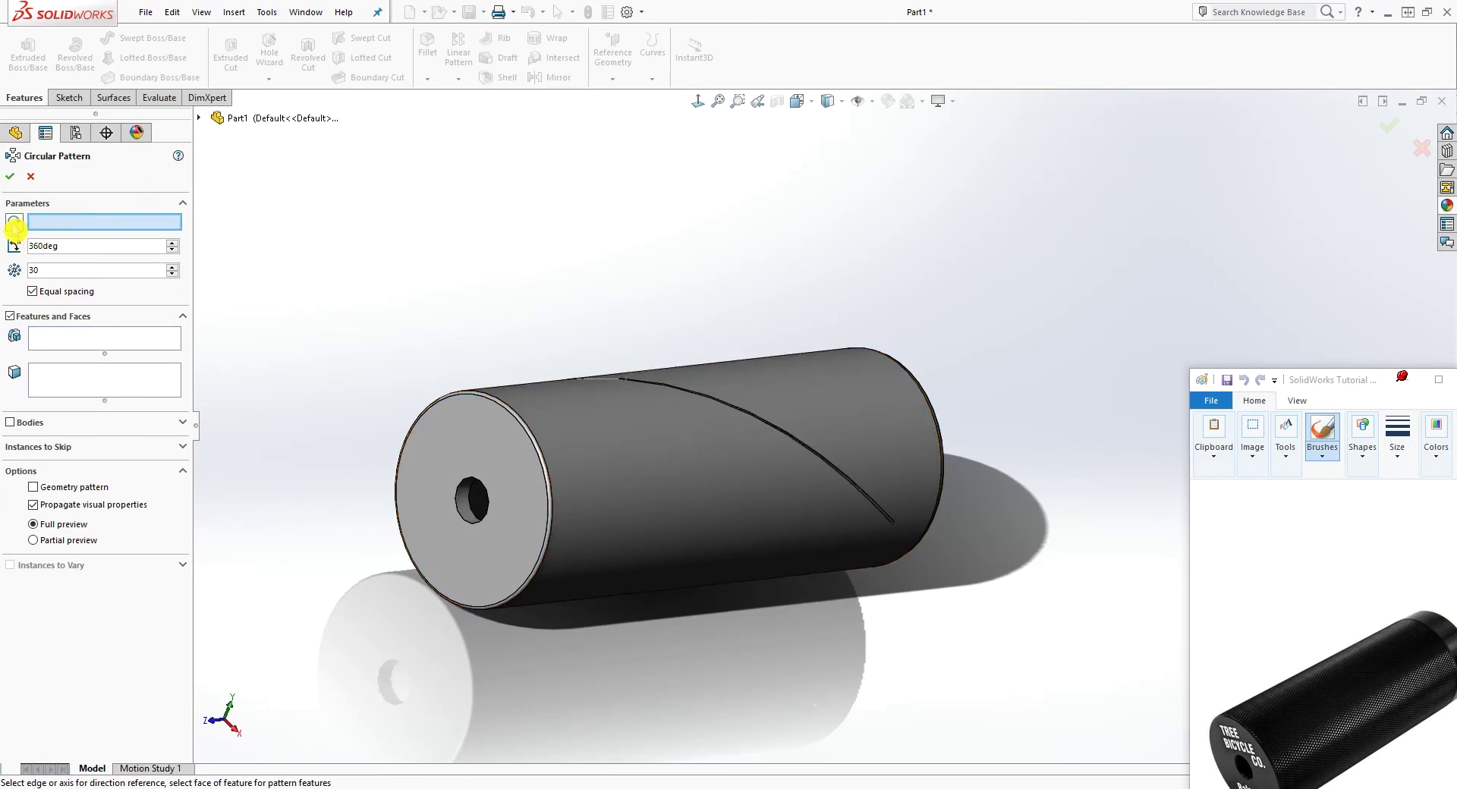
pyautogui.click(649, 484)
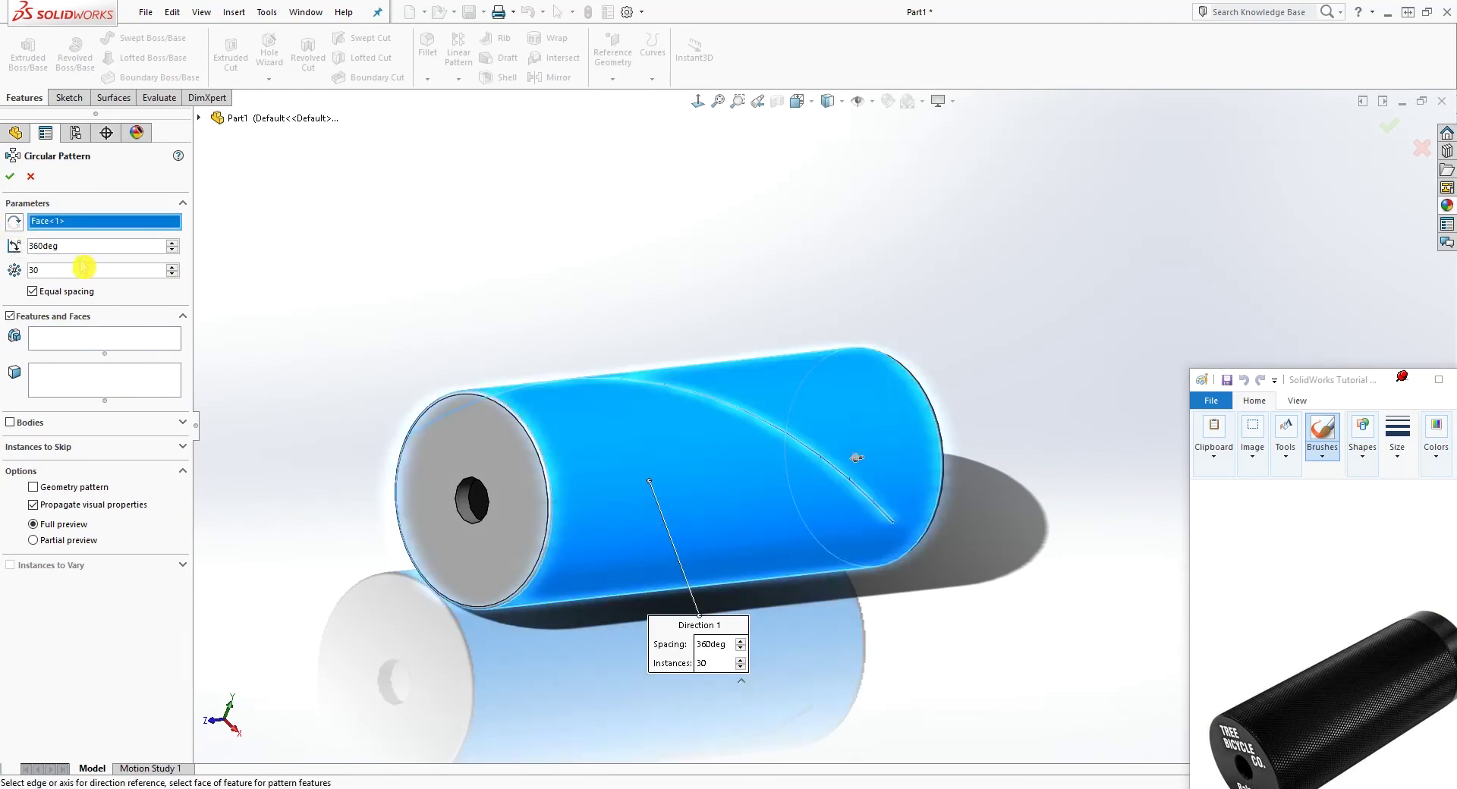
pyautogui.write('4')
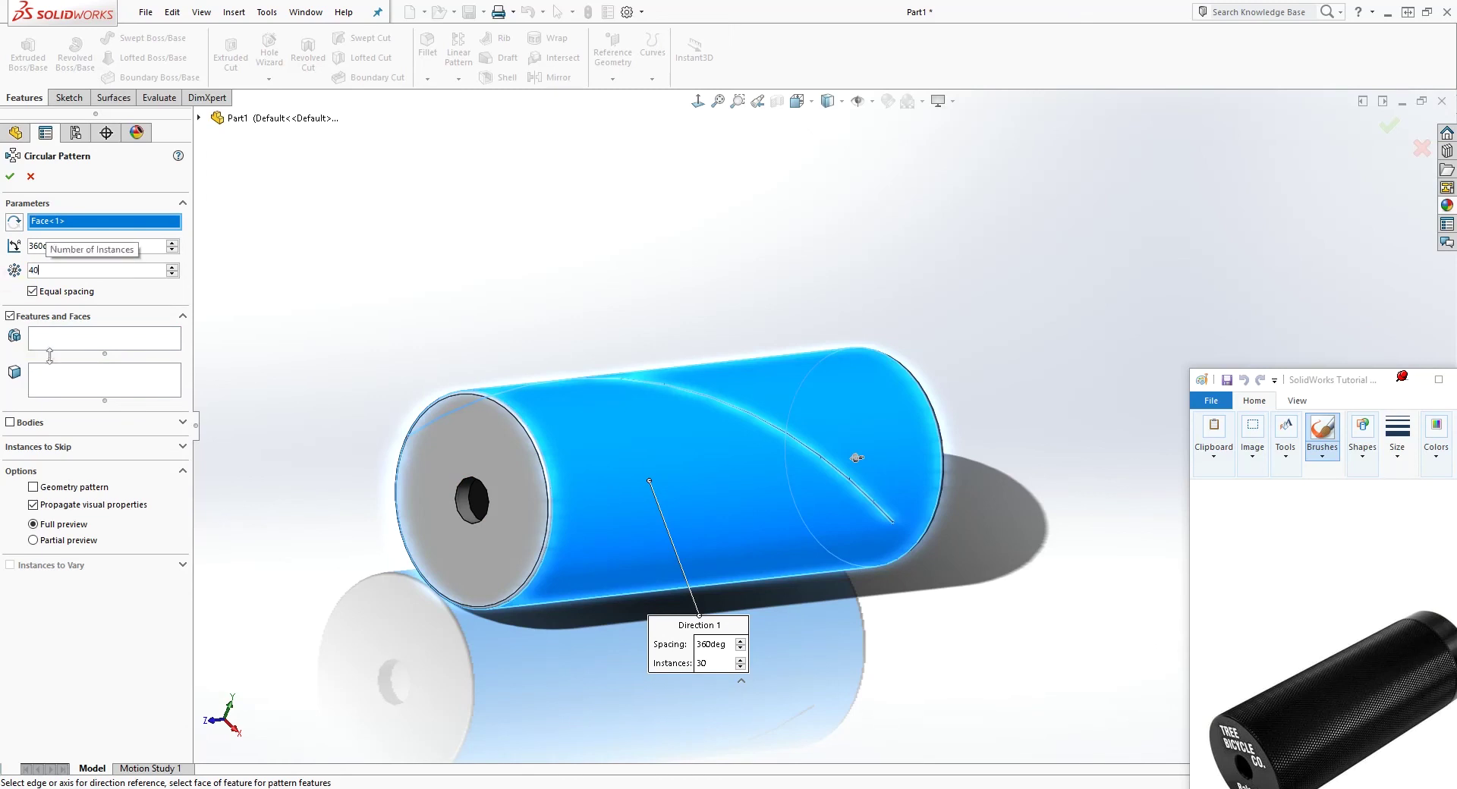
# Step: Choose the helical swept cut as the feature to repeat and create the circular pattern
pyautogui.click(79, 347)
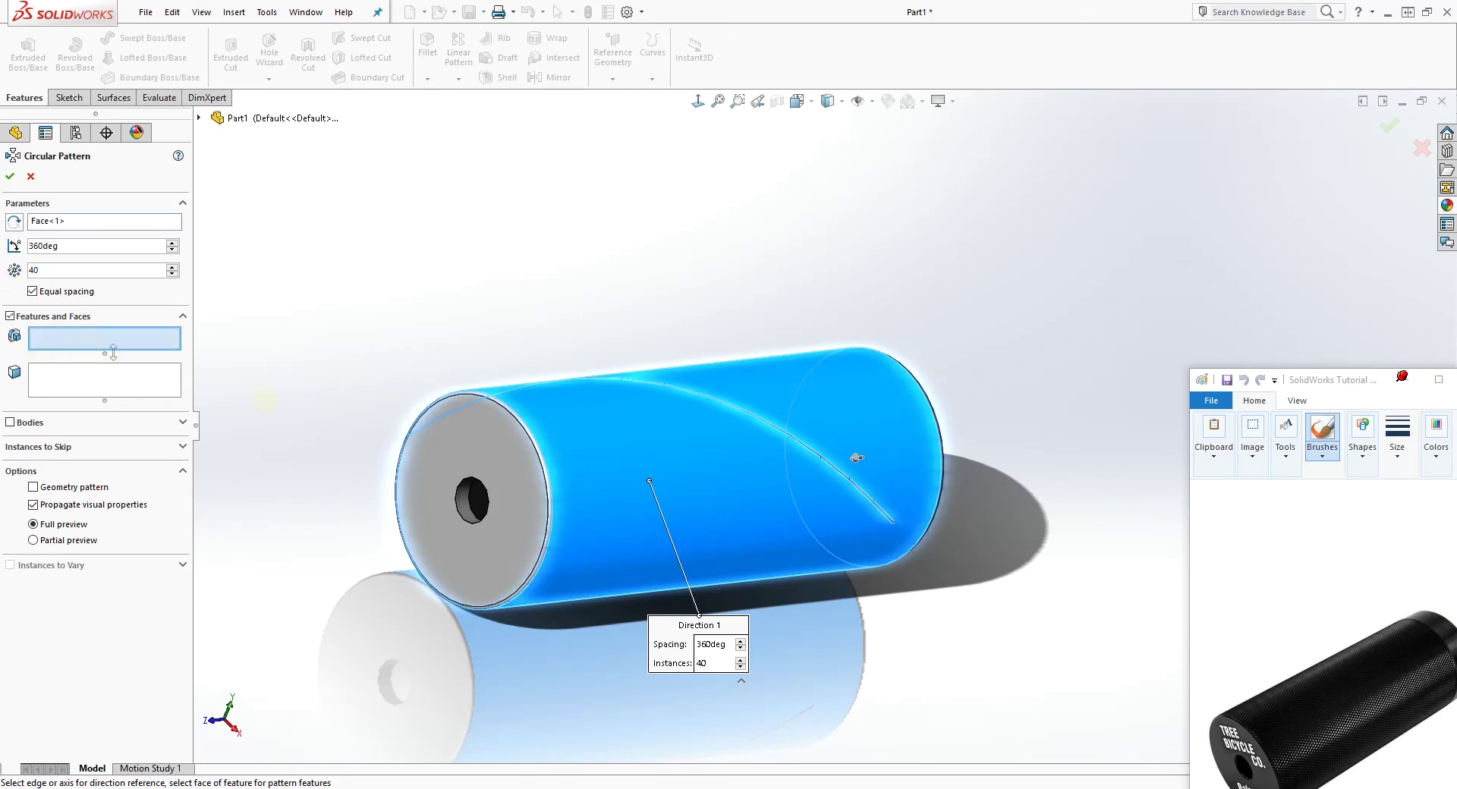
pyautogui.click(198, 118)
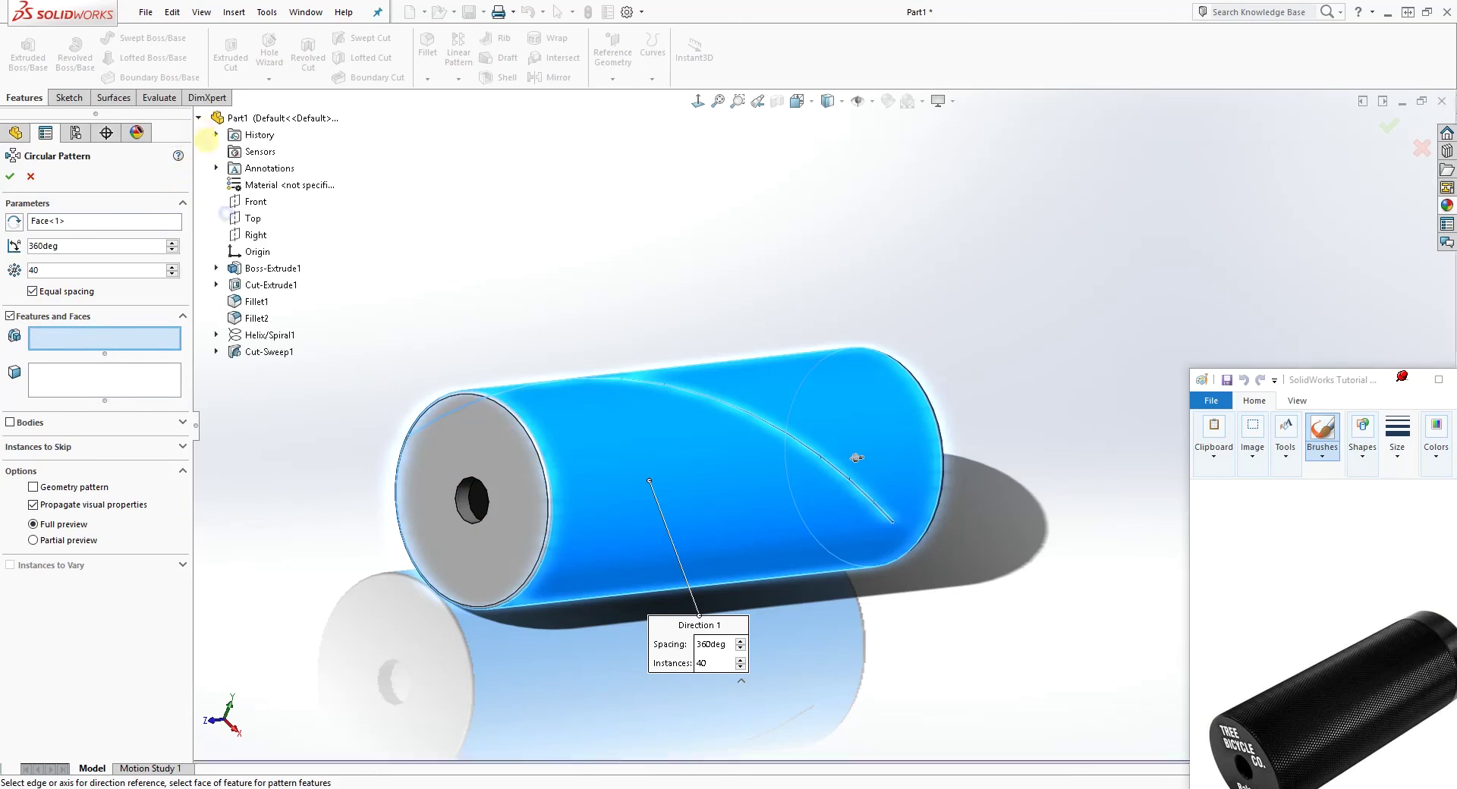
pyautogui.click(258, 352)
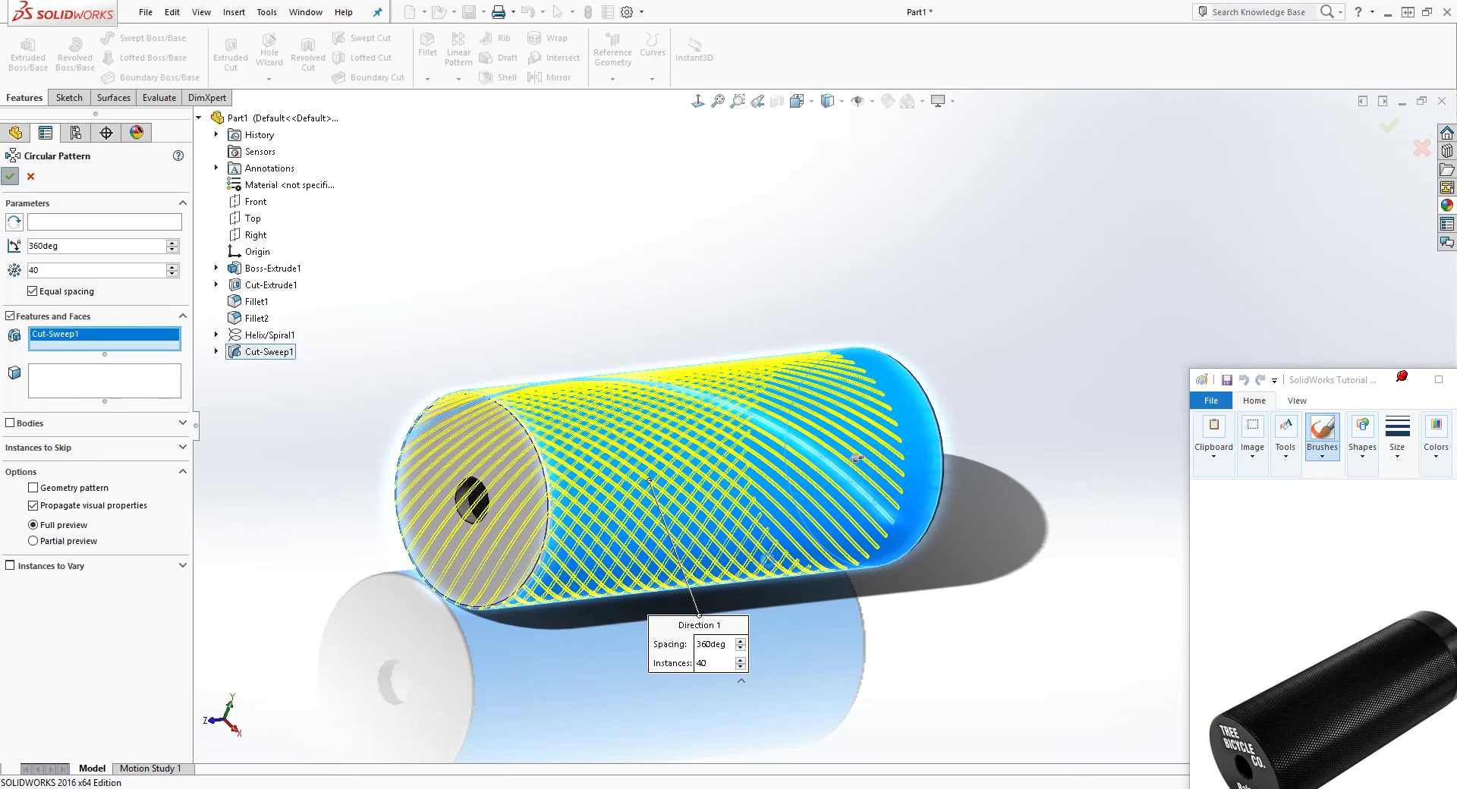
pyautogui.scroll(-1, 716, 398)
pyautogui.scroll(2, 717, 397)
pyautogui.moveTo(612, 353); pyautogui.dragTo(842, 560, button='middle')
pyautogui.scroll(3, 918, 603)
pyautogui.scroll(-2, 920, 603)
pyautogui.scroll(2, 979, 507)
pyautogui.scroll(-1, 1058, 417)
# Step: Mirror the circular pattern of helical grooves about the Right plane to form crossed diamond knurling
pyautogui.click(165, 497)
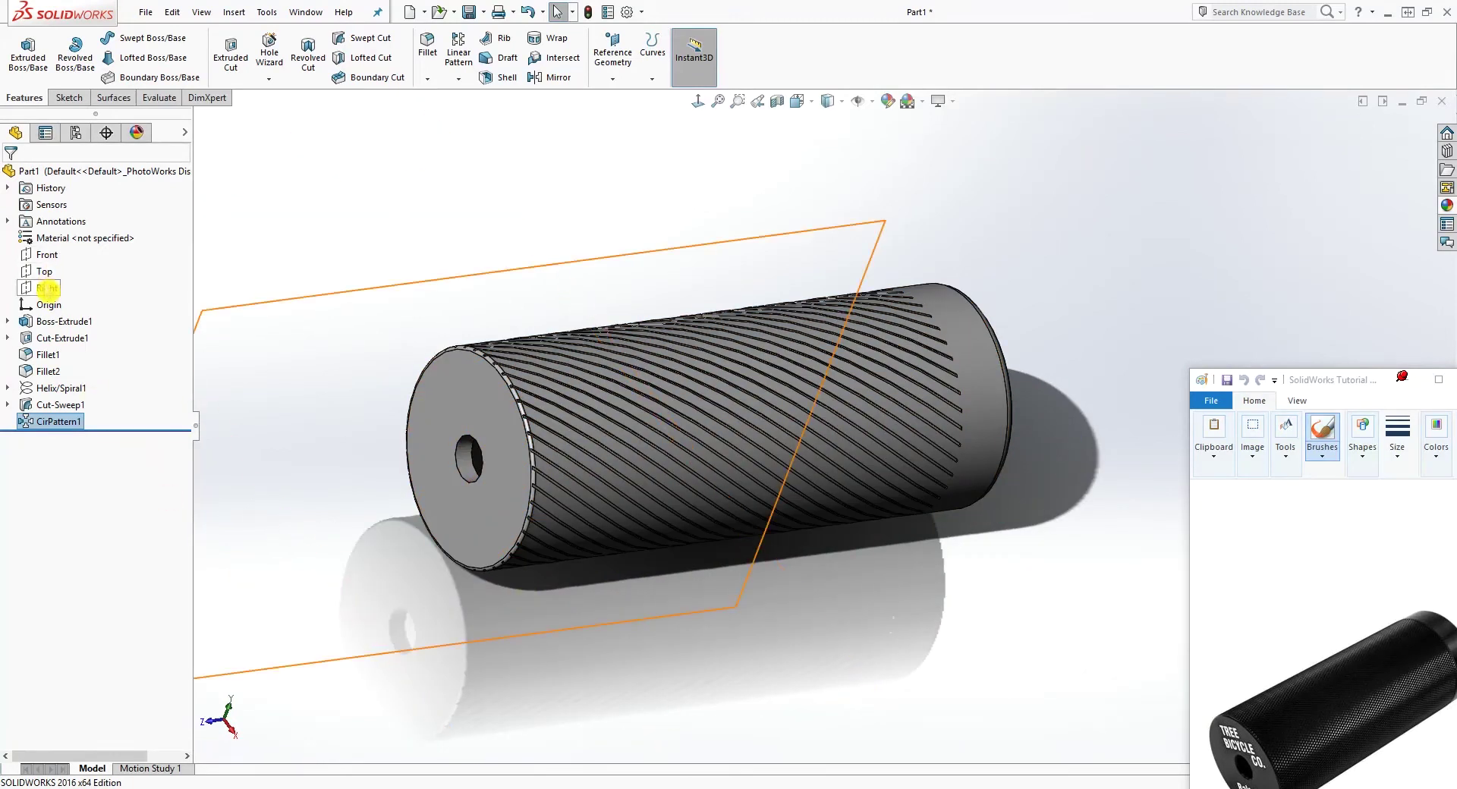
pyautogui.click(47, 289)
pyautogui.moveTo(652, 584); pyautogui.dragTo(658, 507, button='middle')
pyautogui.click(565, 222)
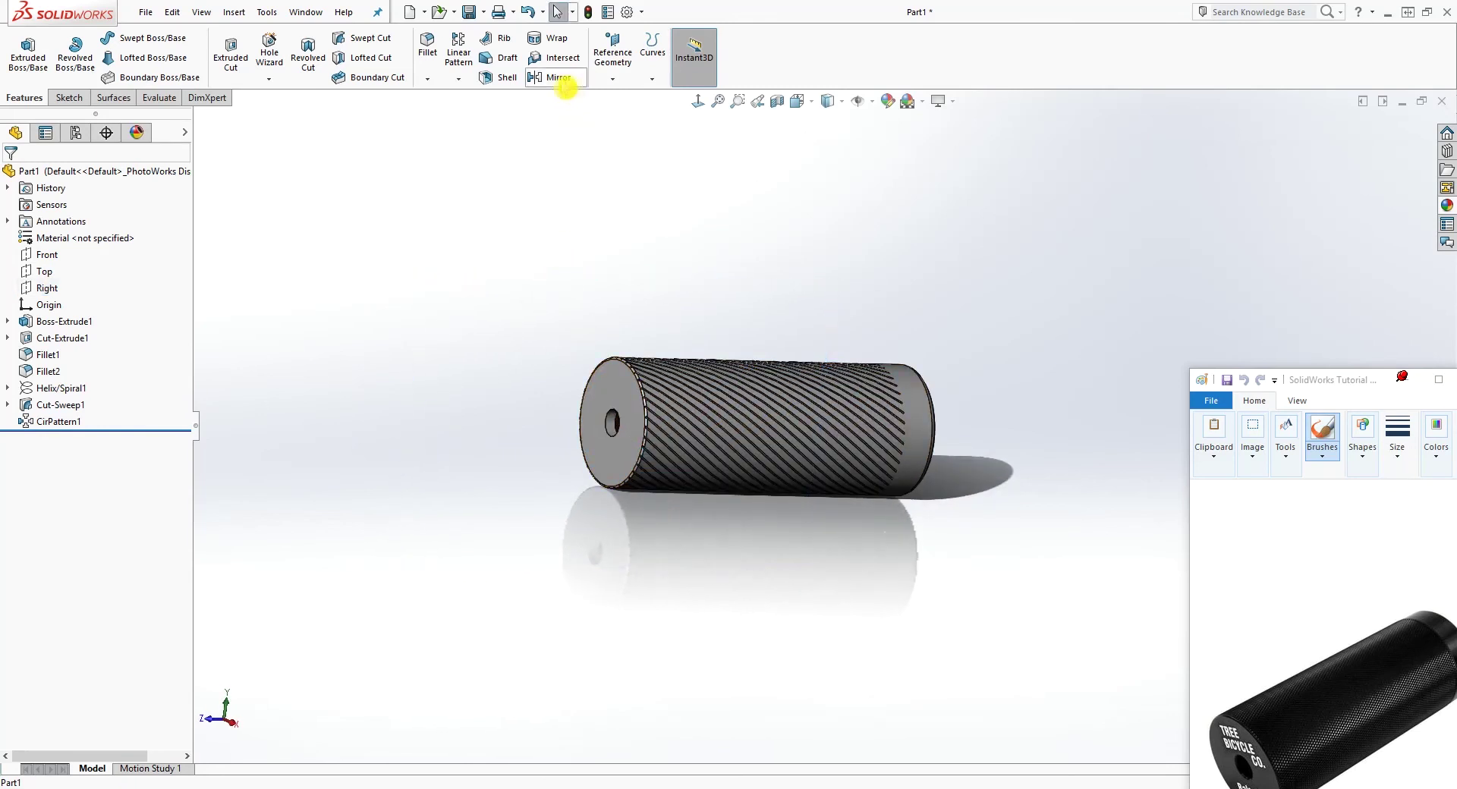
pyautogui.click(552, 78)
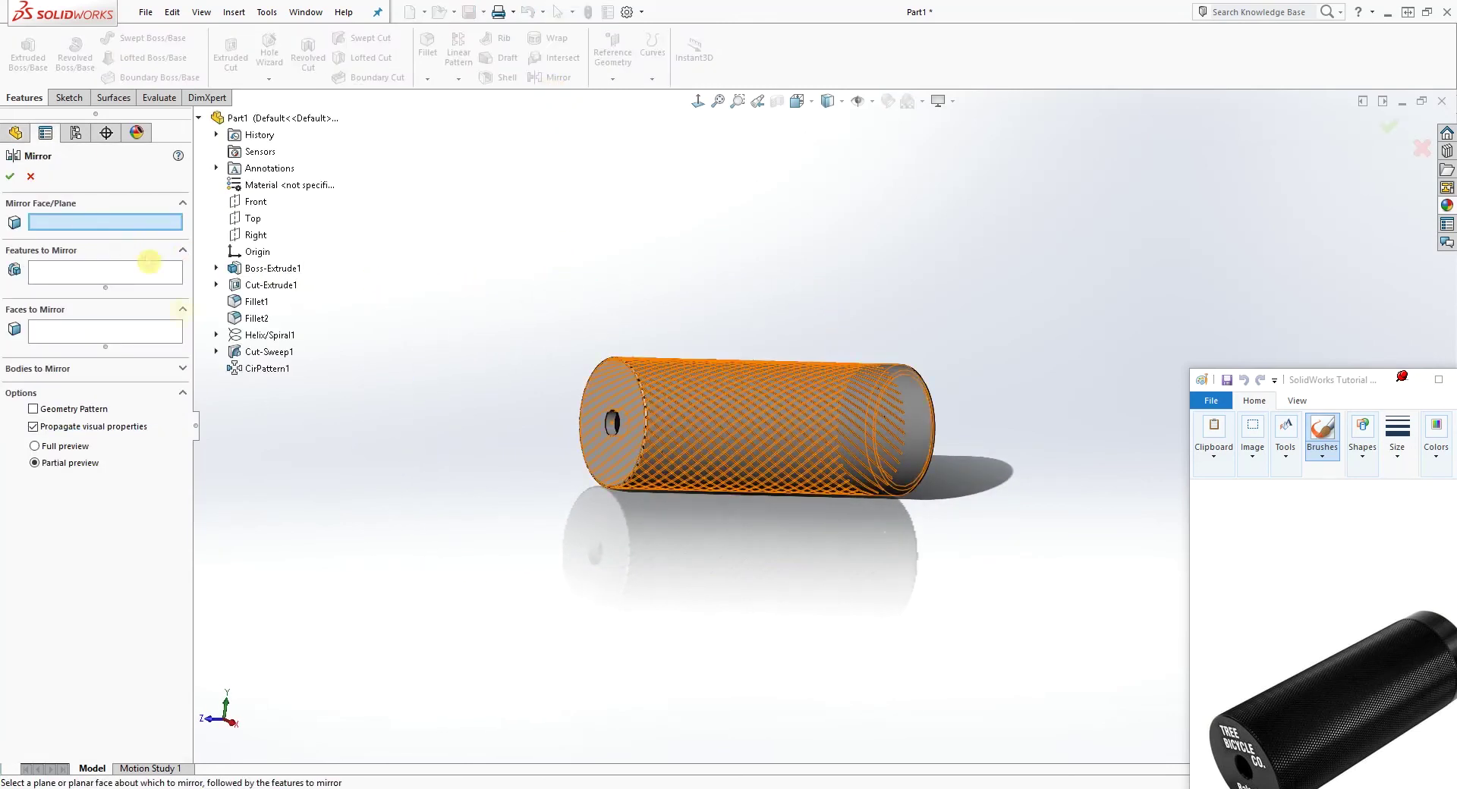
pyautogui.click(253, 234)
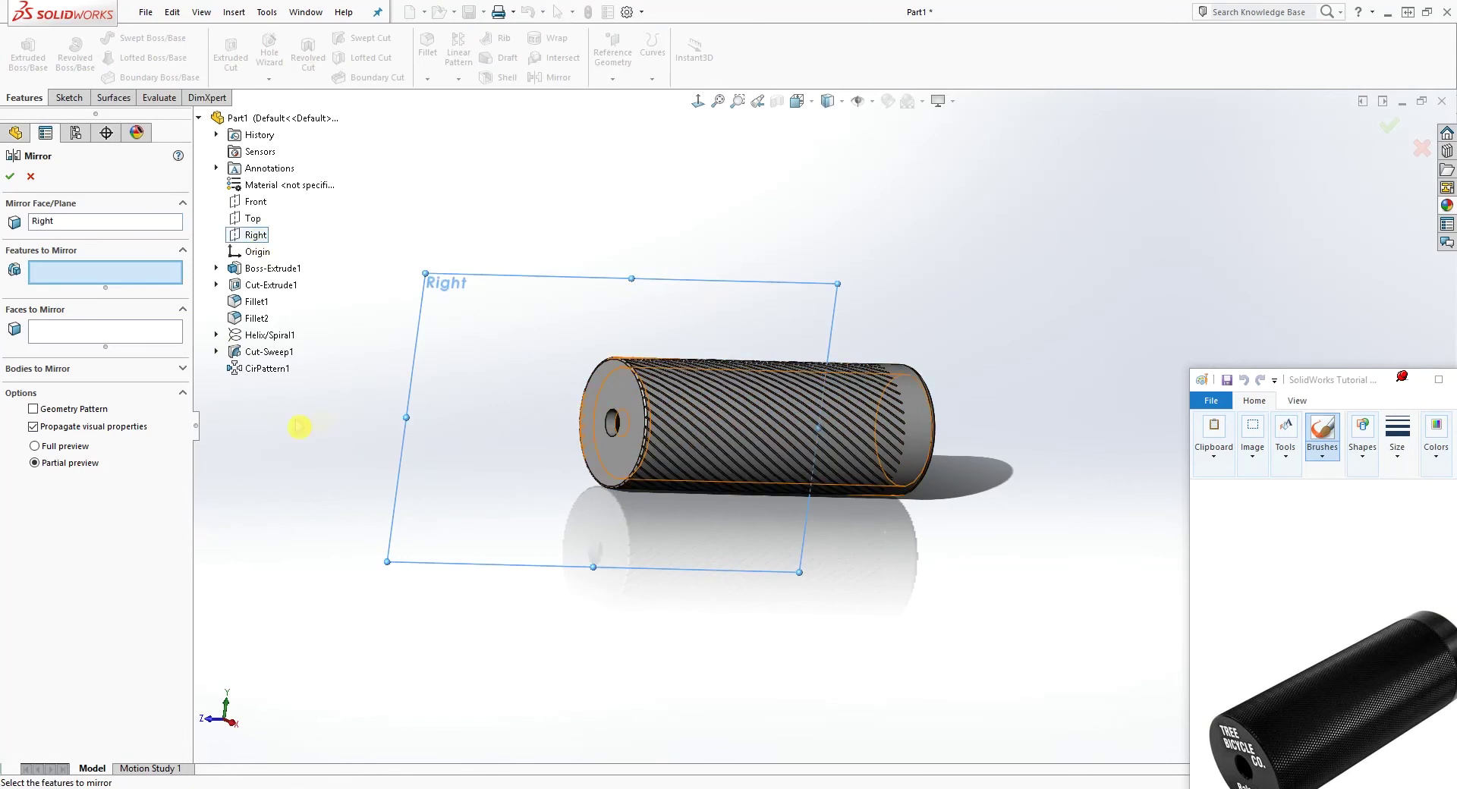
pyautogui.click(247, 368)
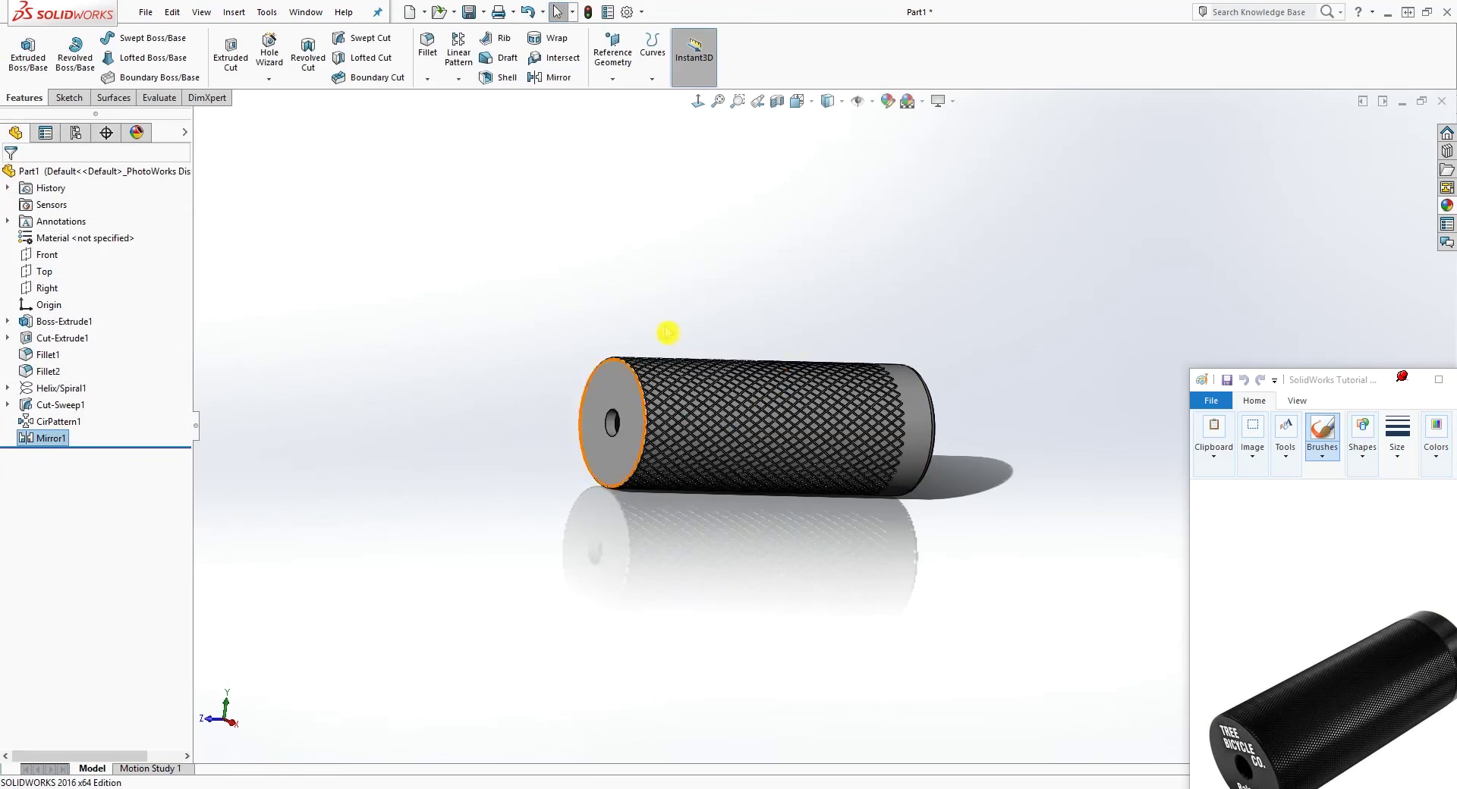
# Step: Examine the crossed diamond knurling from several angles and set the peg to the isometric view
pyautogui.moveTo(673, 334); pyautogui.dragTo(675, 389, button='middle')
pyautogui.scroll(-7, 873, 442)
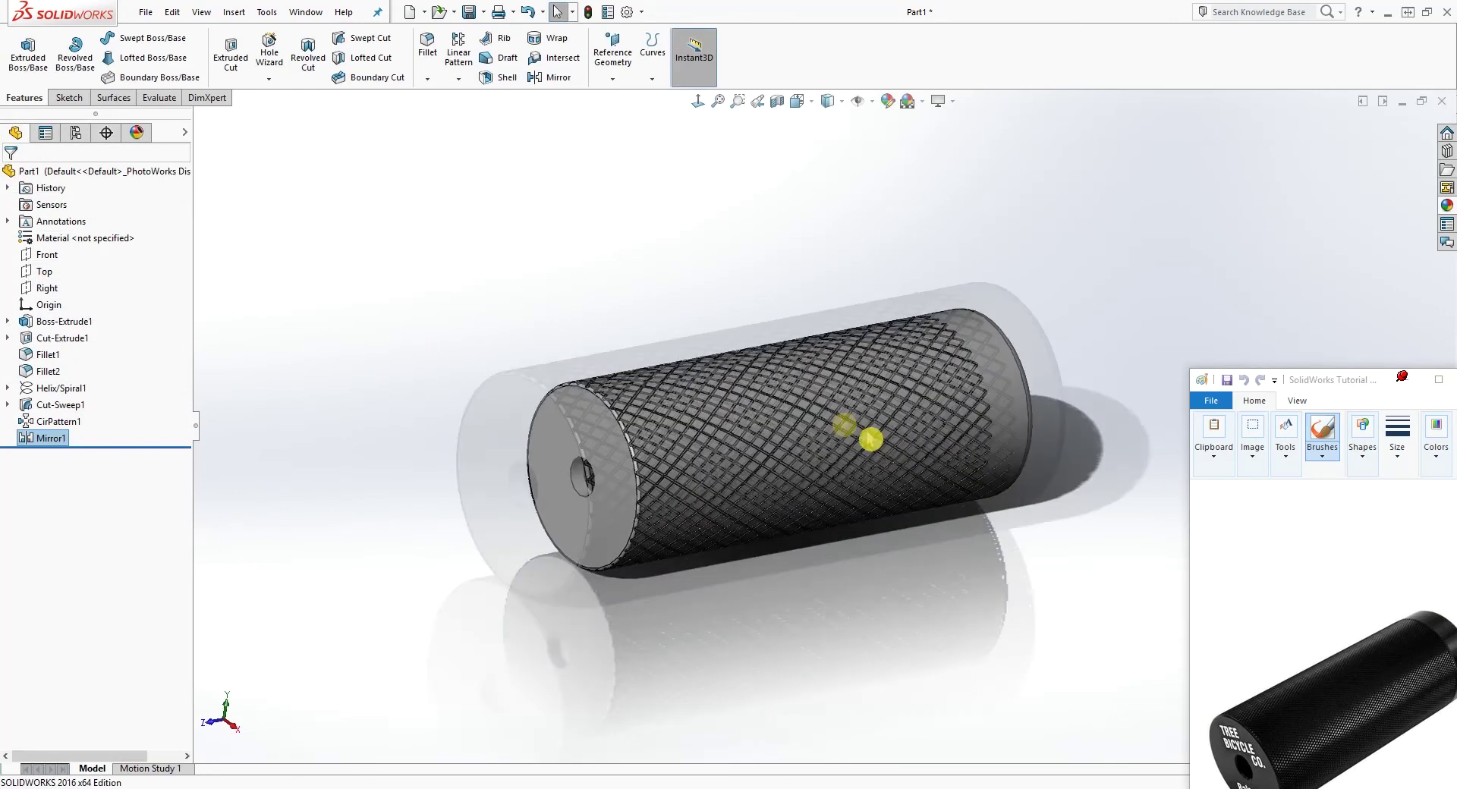
pyautogui.moveTo(832, 419)
pyautogui.mouseDown(button='middle')
pyautogui.moveTo(765, 393)
pyautogui.moveTo(1032, 344)
pyautogui.moveTo(999, 367)
pyautogui.moveTo(781, 162)
pyautogui.mouseUp(button='middle')
pyautogui.scroll(7, 765, 393)
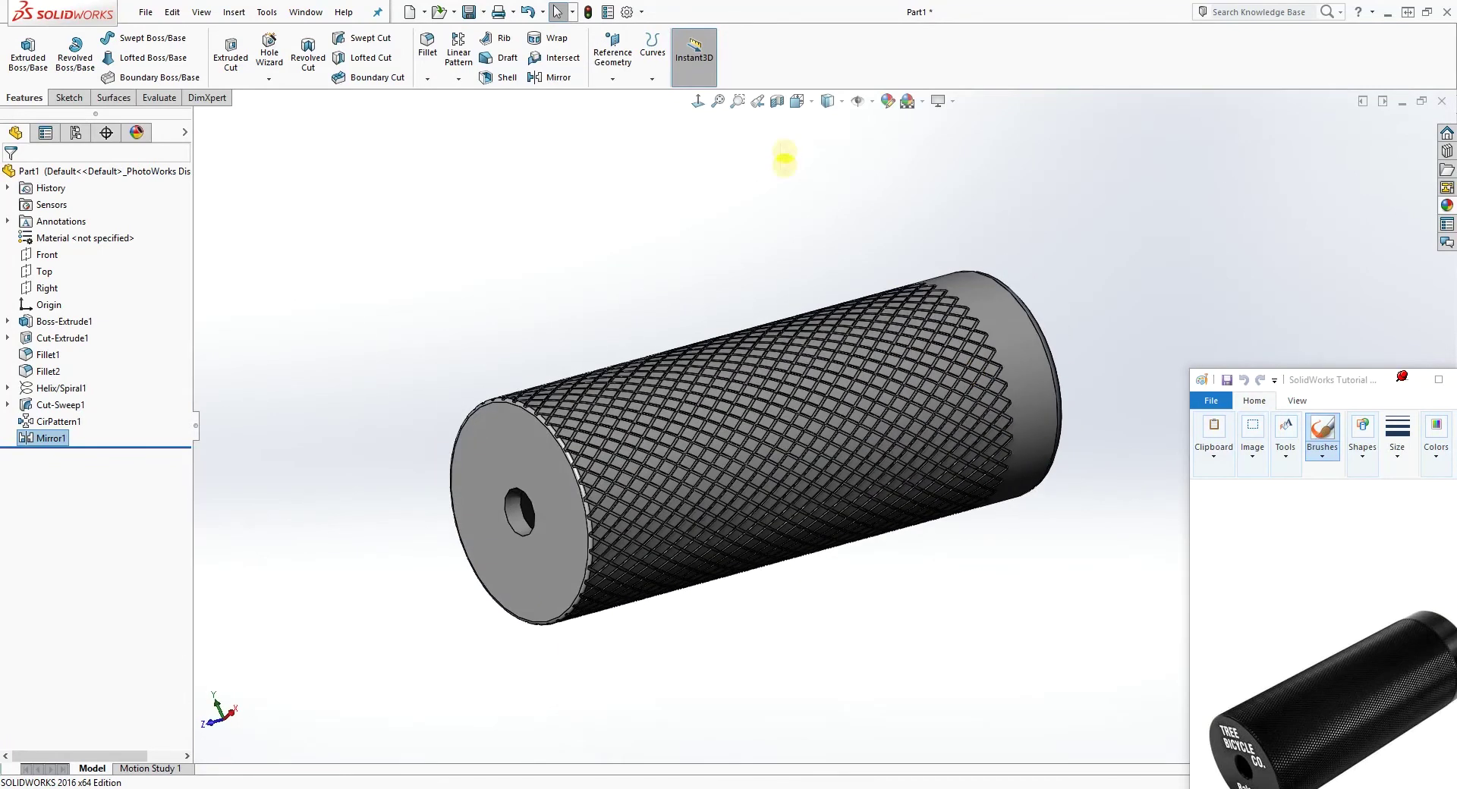
pyautogui.click(698, 101)
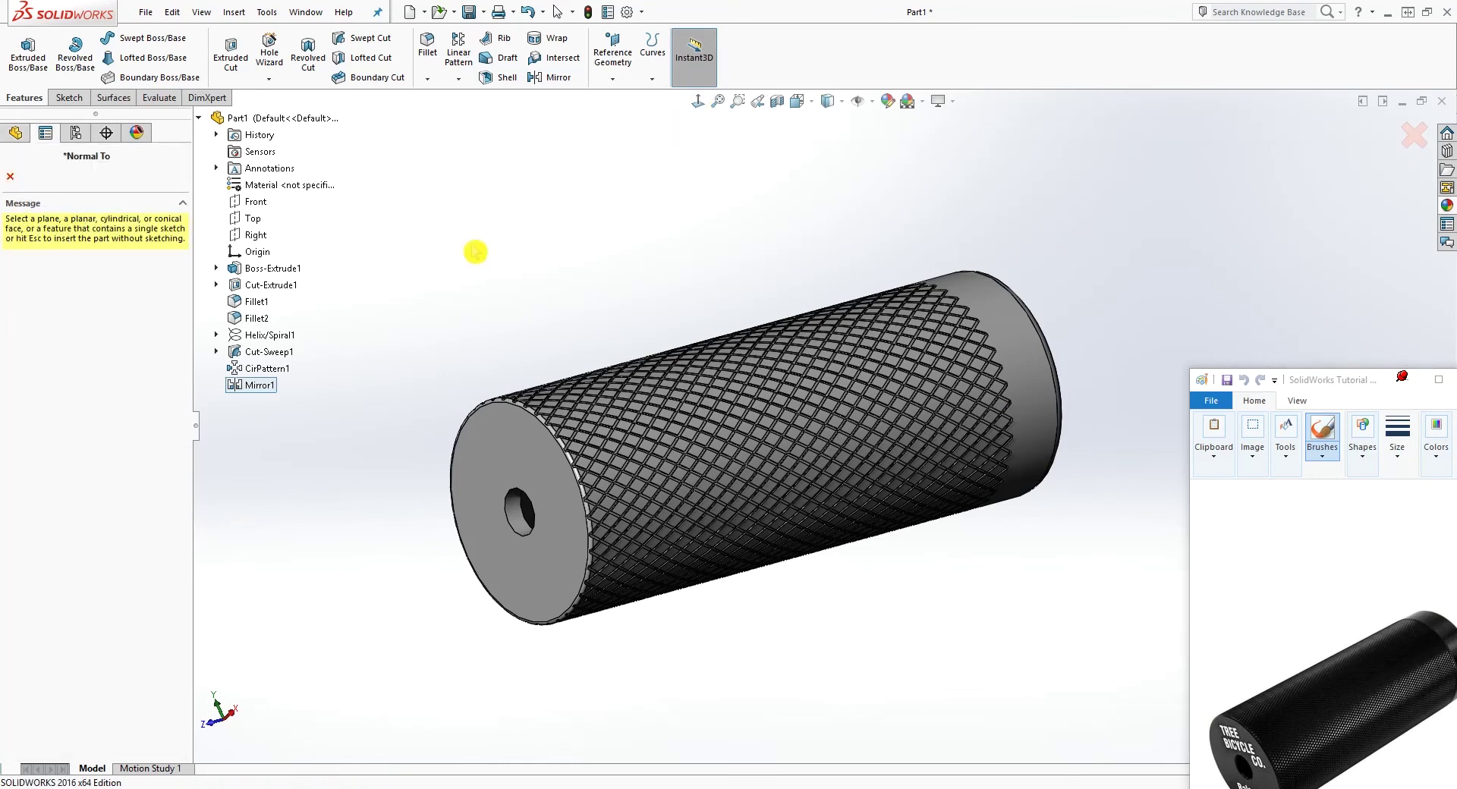
pyautogui.press('Escape')
pyautogui.moveTo(734, 278); pyautogui.dragTo(721, 250, button='middle')
pyautogui.click(799, 101)
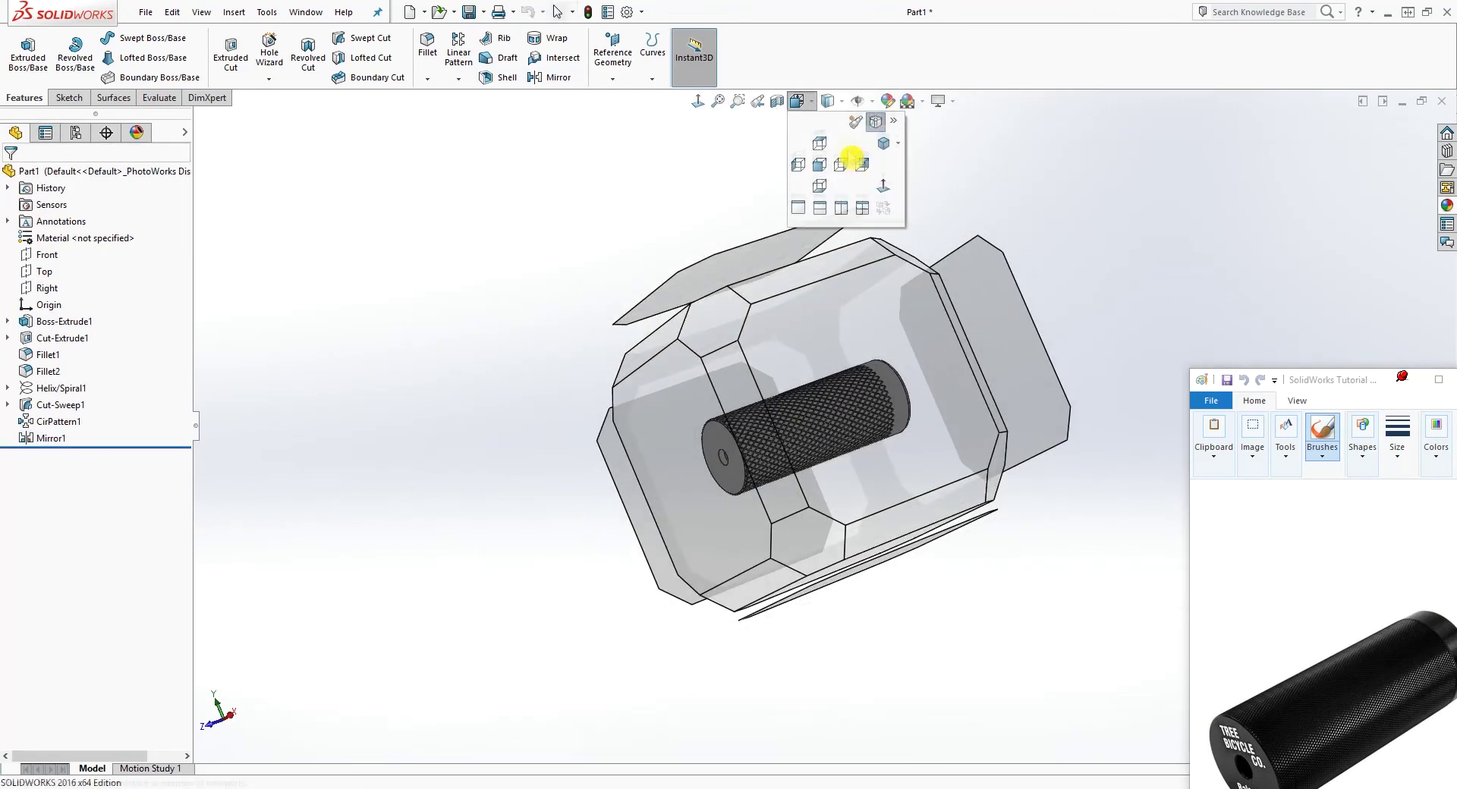
pyautogui.click(884, 162)
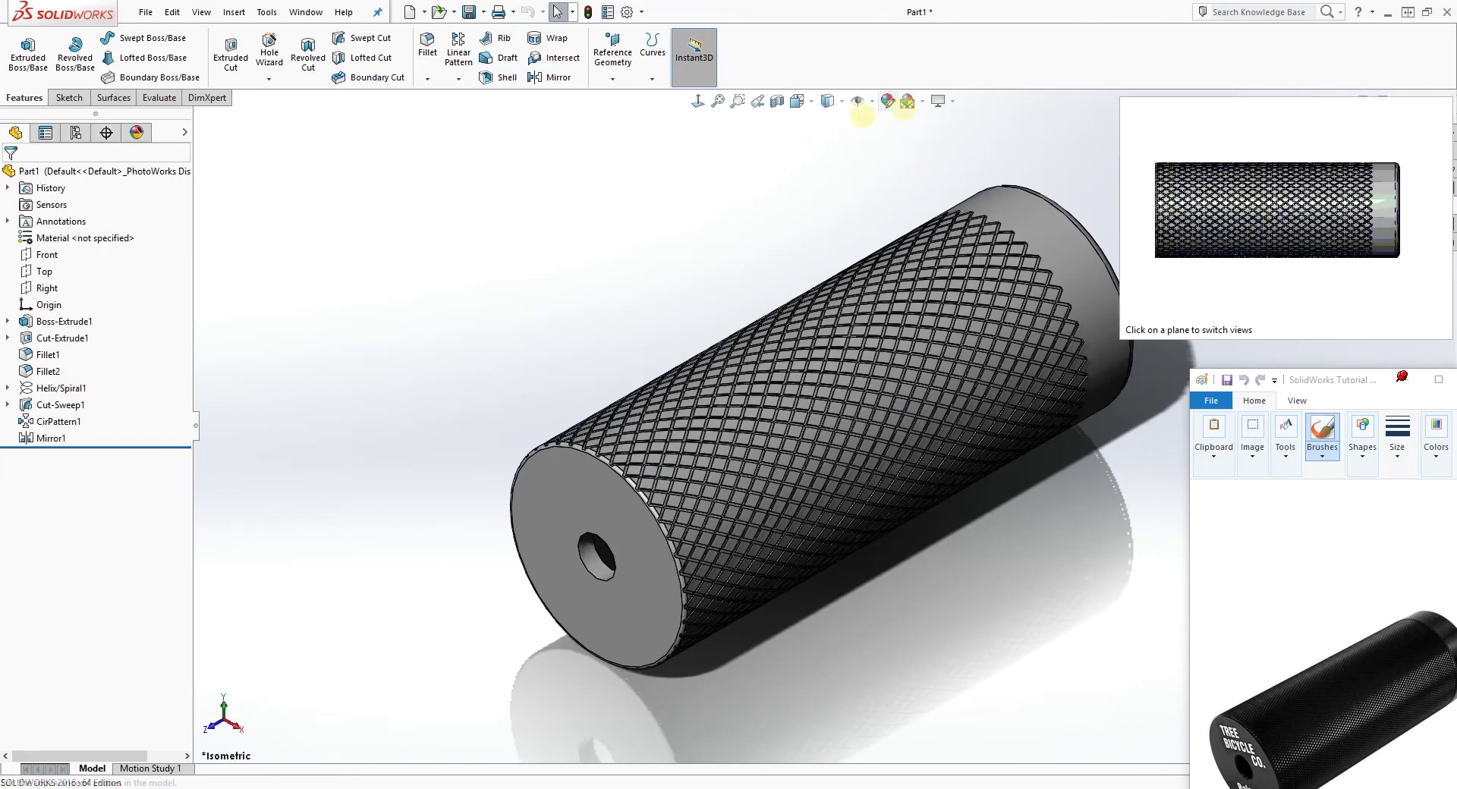
pyautogui.click(942, 101)
pyautogui.click(971, 177)
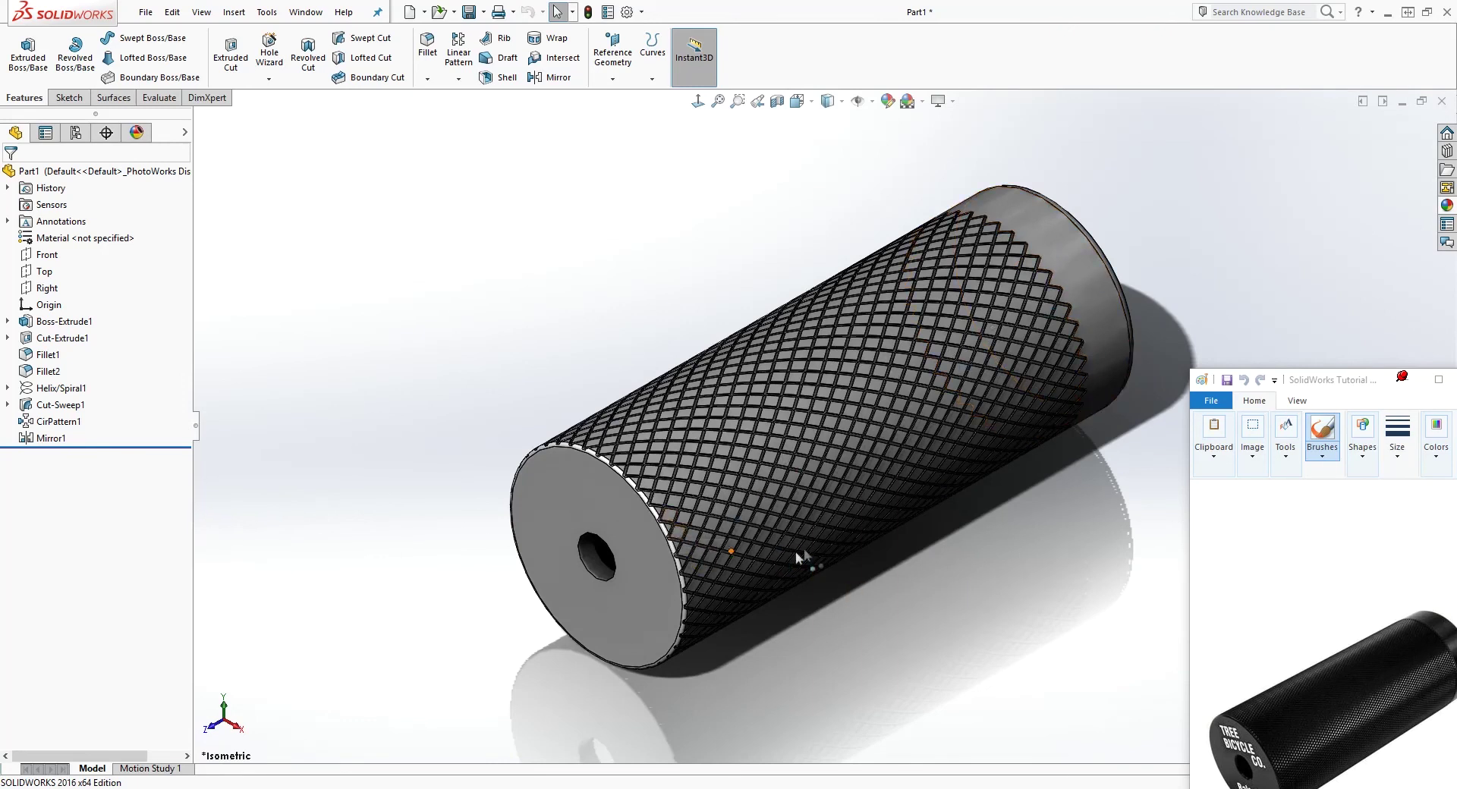
# Step: Start a new sketch on the peg's flat end face around the center hole
pyautogui.moveTo(770, 559); pyautogui.dragTo(832, 528, button='middle')
pyautogui.click(669, 531)
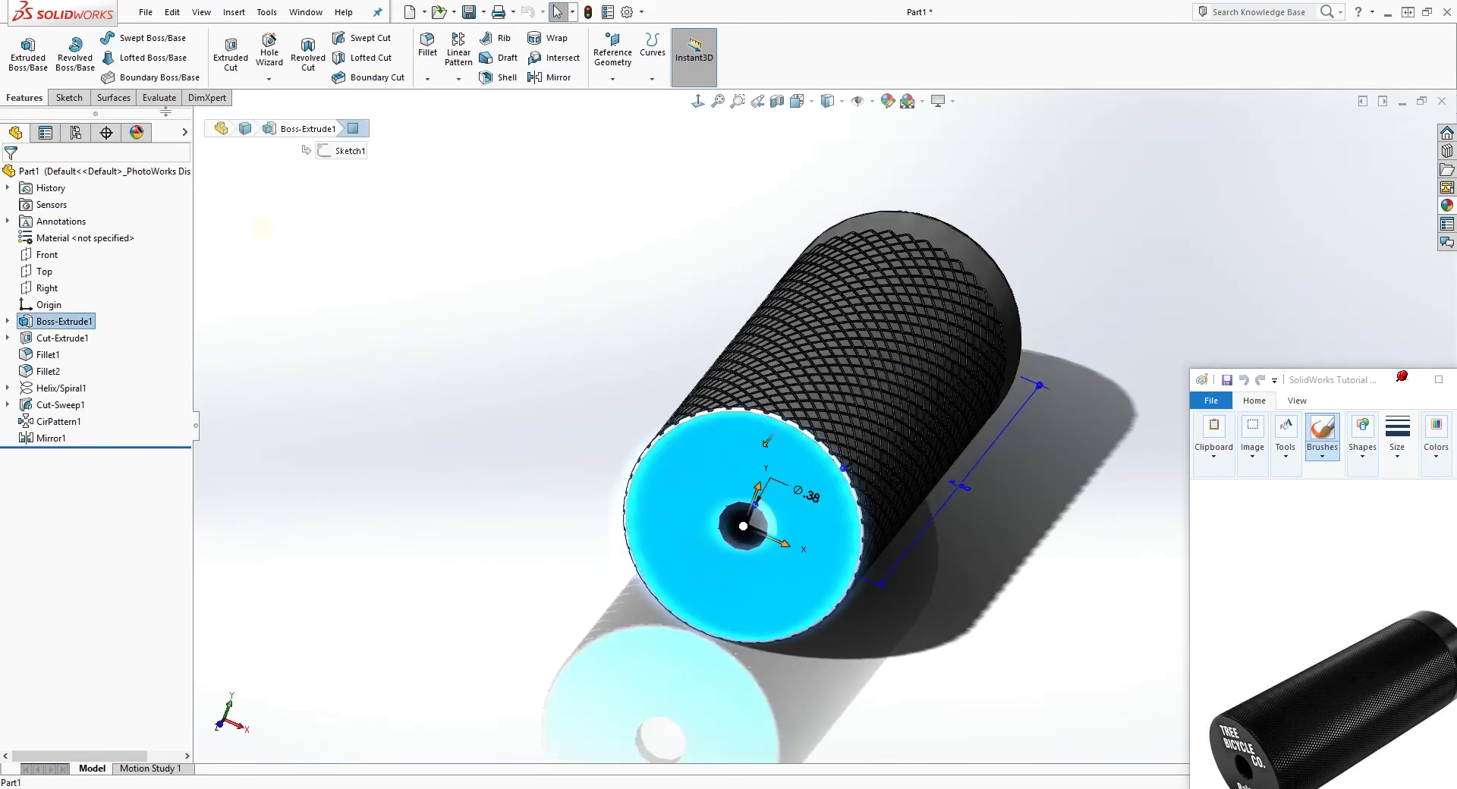
pyautogui.click(68, 97)
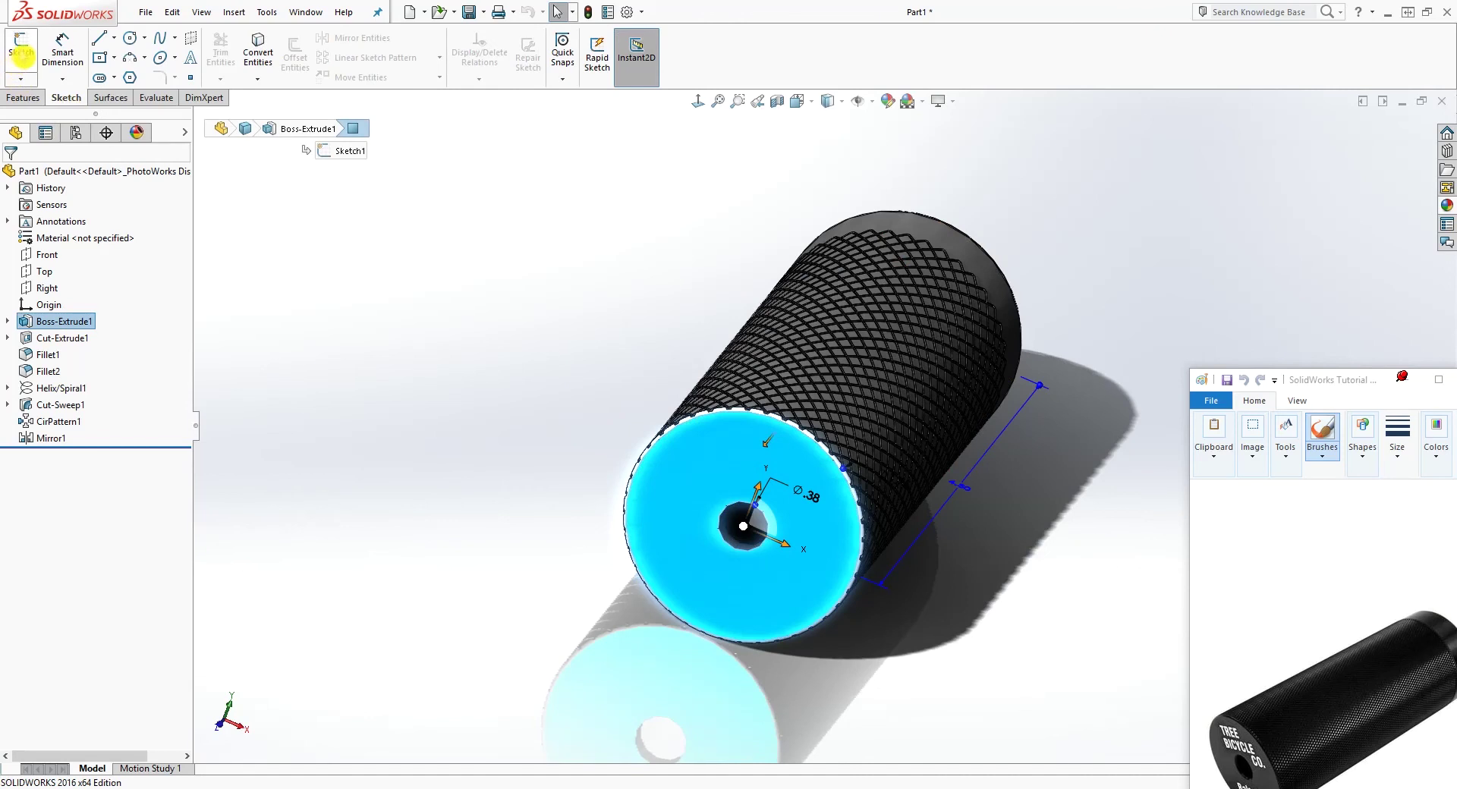
pyautogui.click(21, 53)
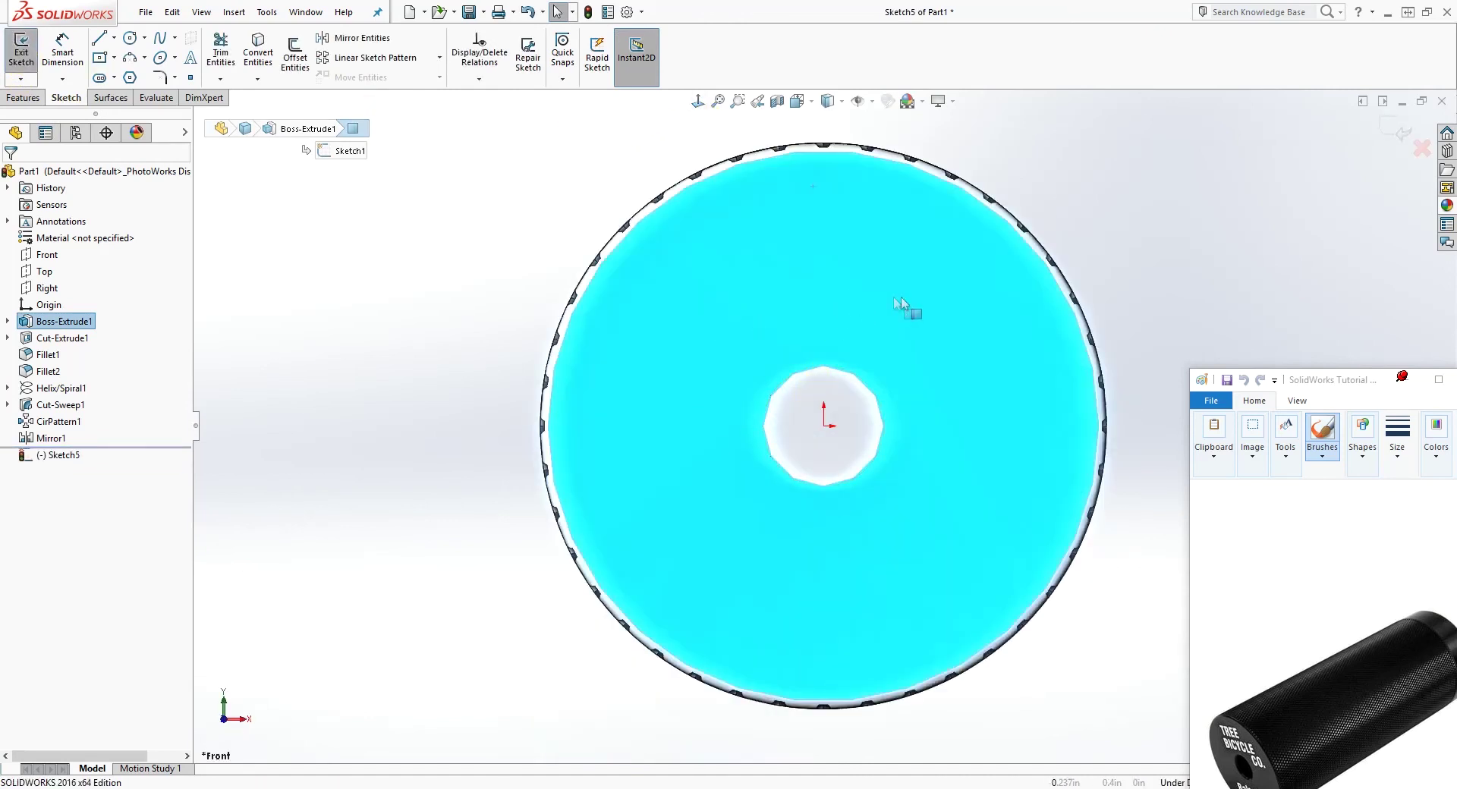
pyautogui.scroll(-2, 1054, 349)
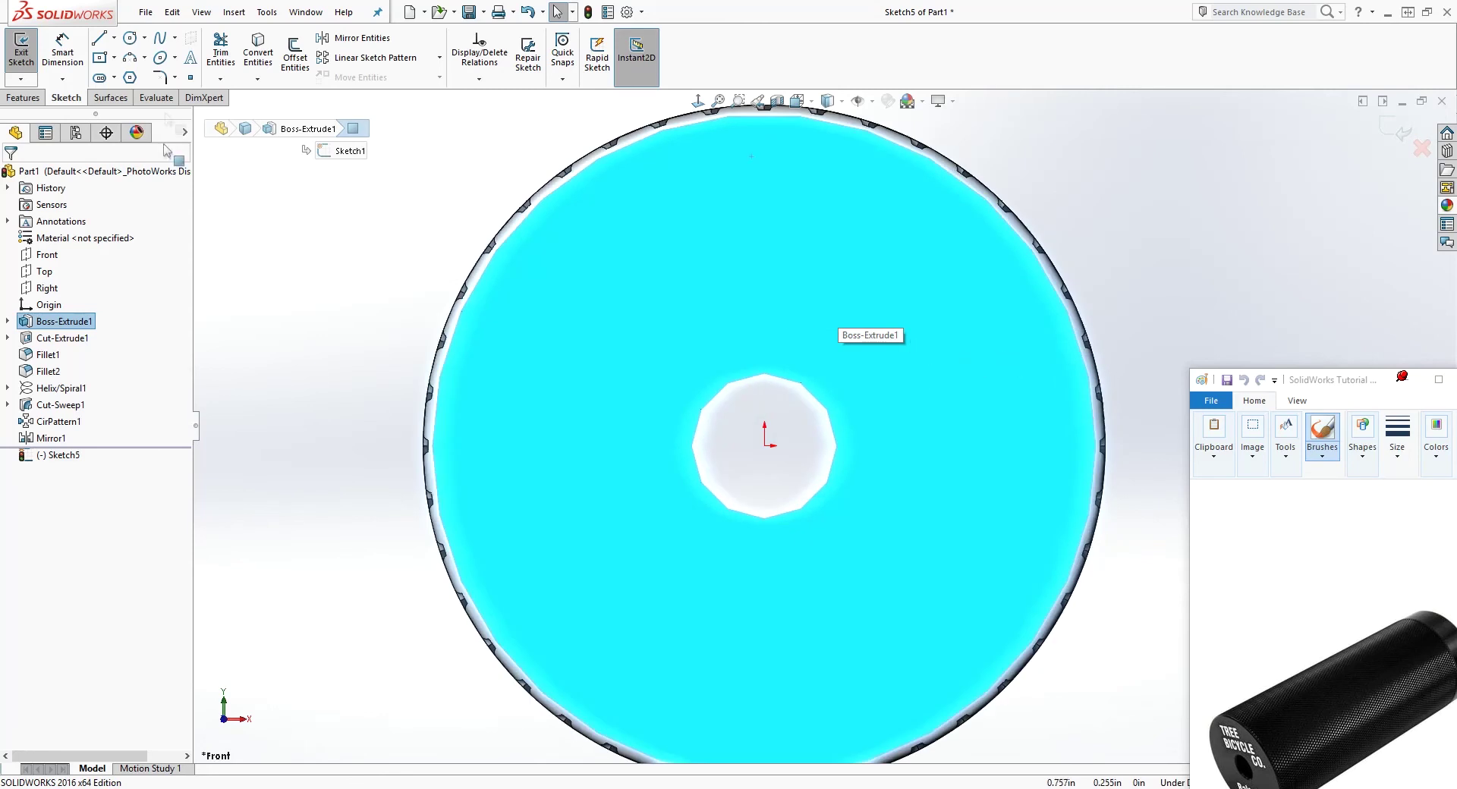
# Step: Add sketch text on the end face reading TREE, BICYCLE, CO., Balsa and Pegs on staggered lines
pyautogui.click(192, 61)
pyautogui.click(55, 322)
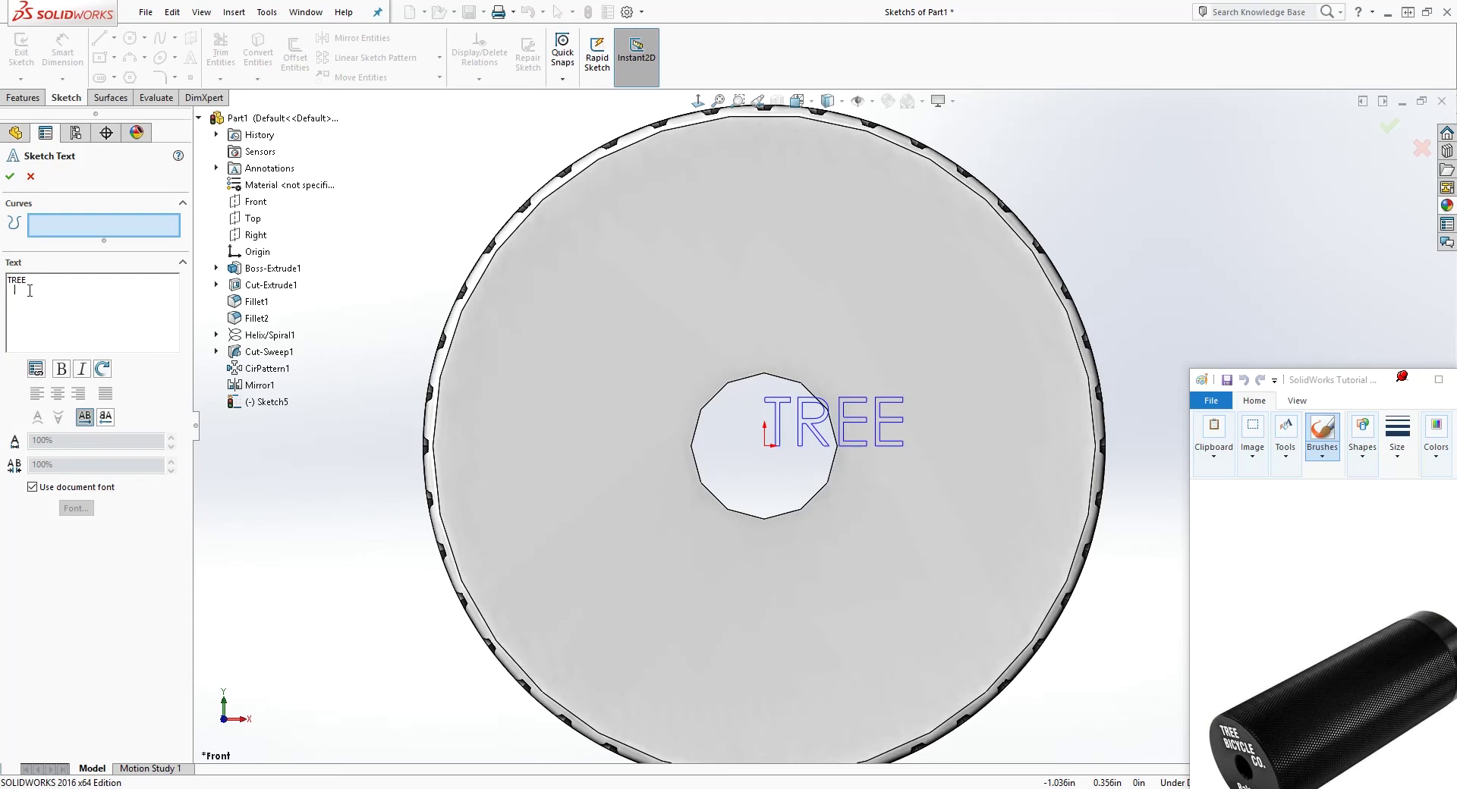
pyautogui.press('Return')
pyautogui.write('BI')
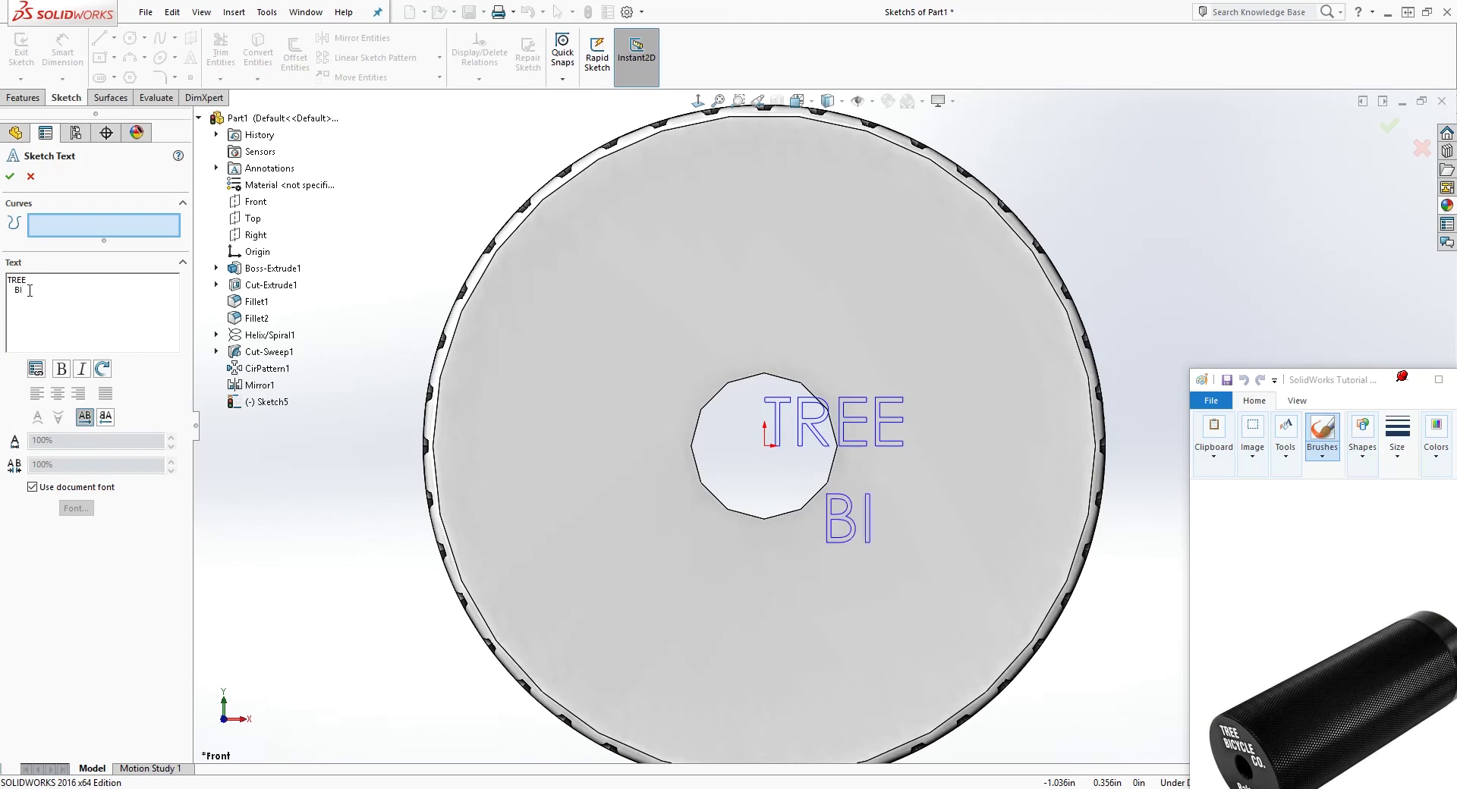
pyautogui.write('CYCLE')
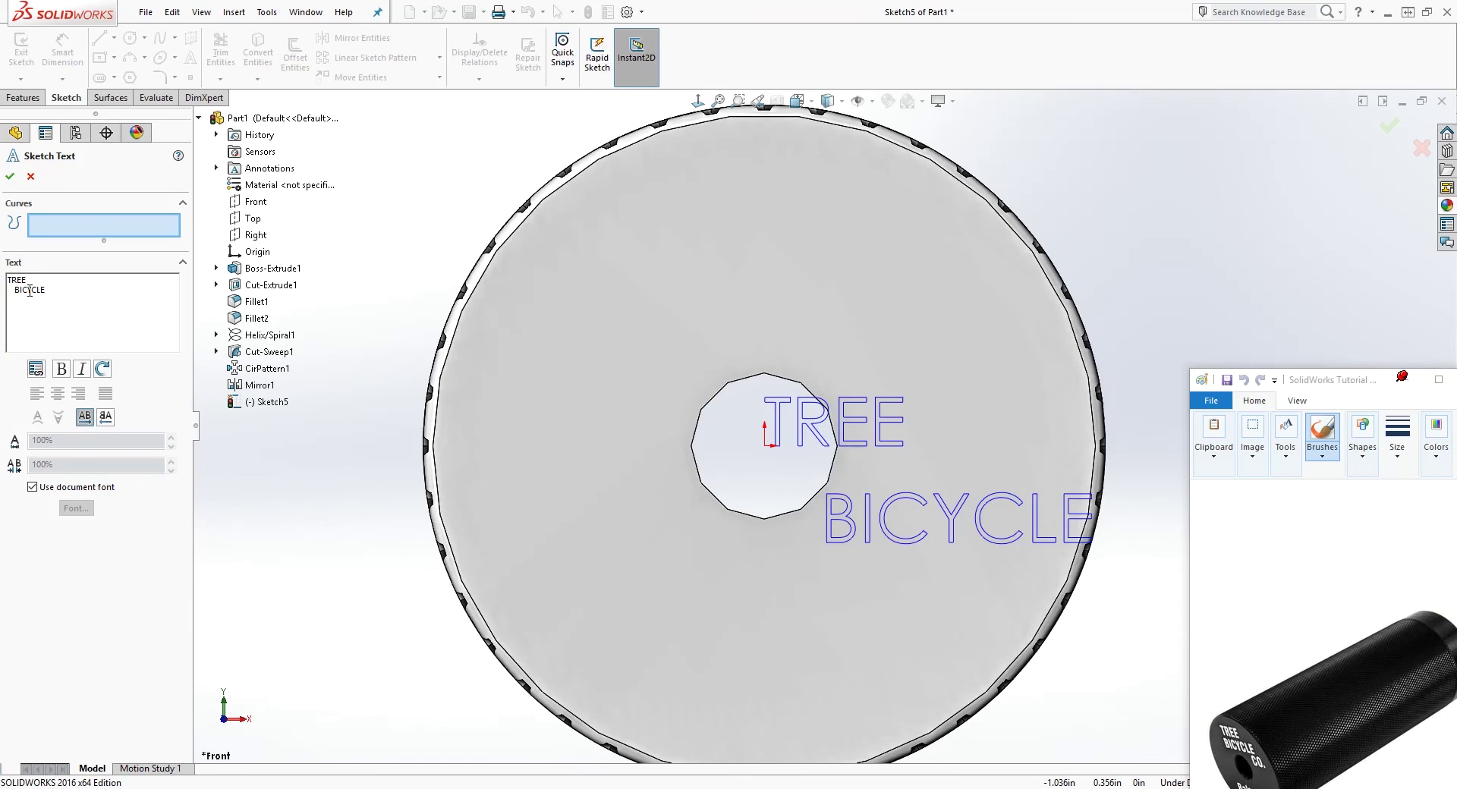
pyautogui.write('CO.')
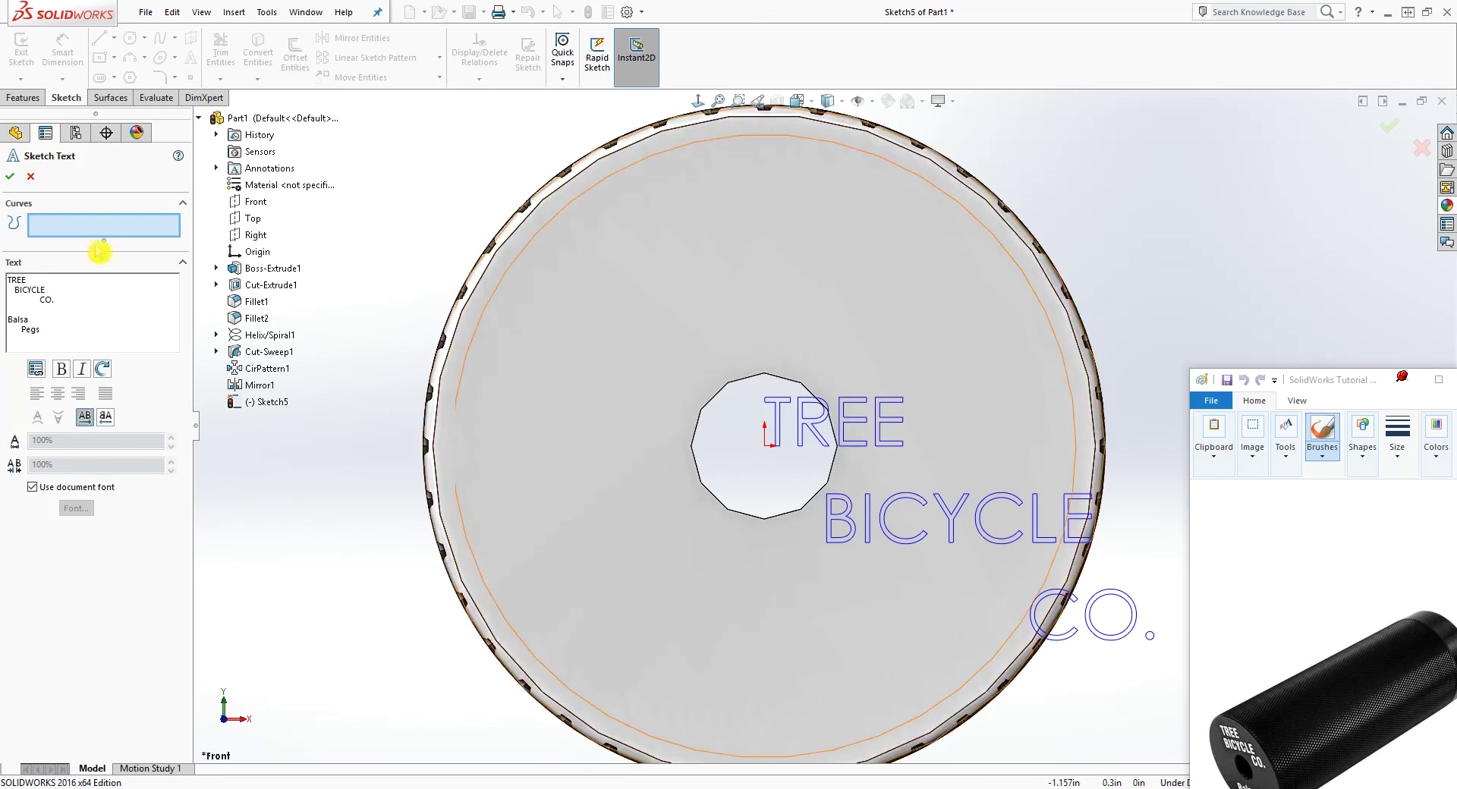
# Step: Turn off the document font for the sketch text and position the text block around the center hole
pyautogui.click(31, 488)
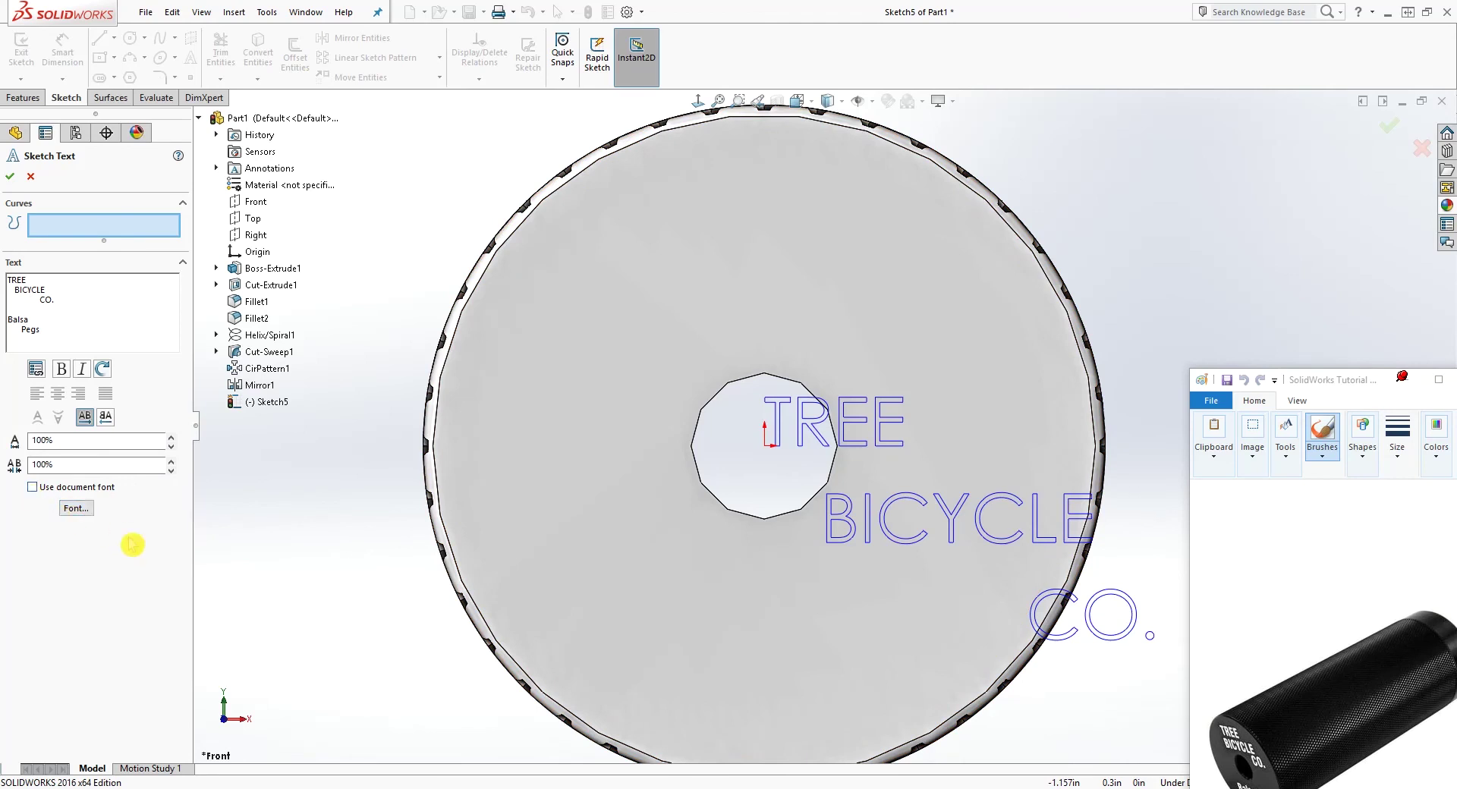
pyautogui.click(76, 509)
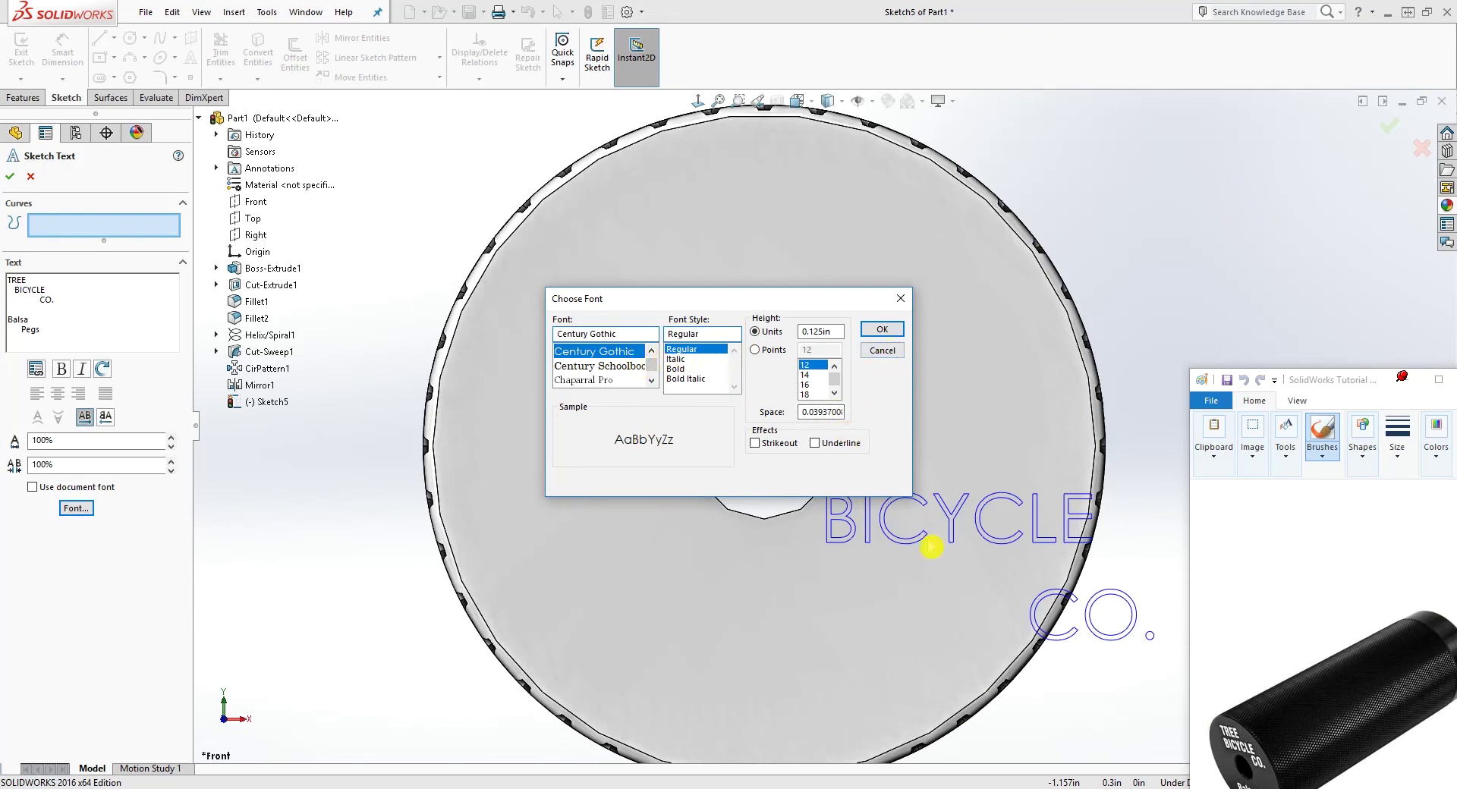
pyautogui.click(887, 331)
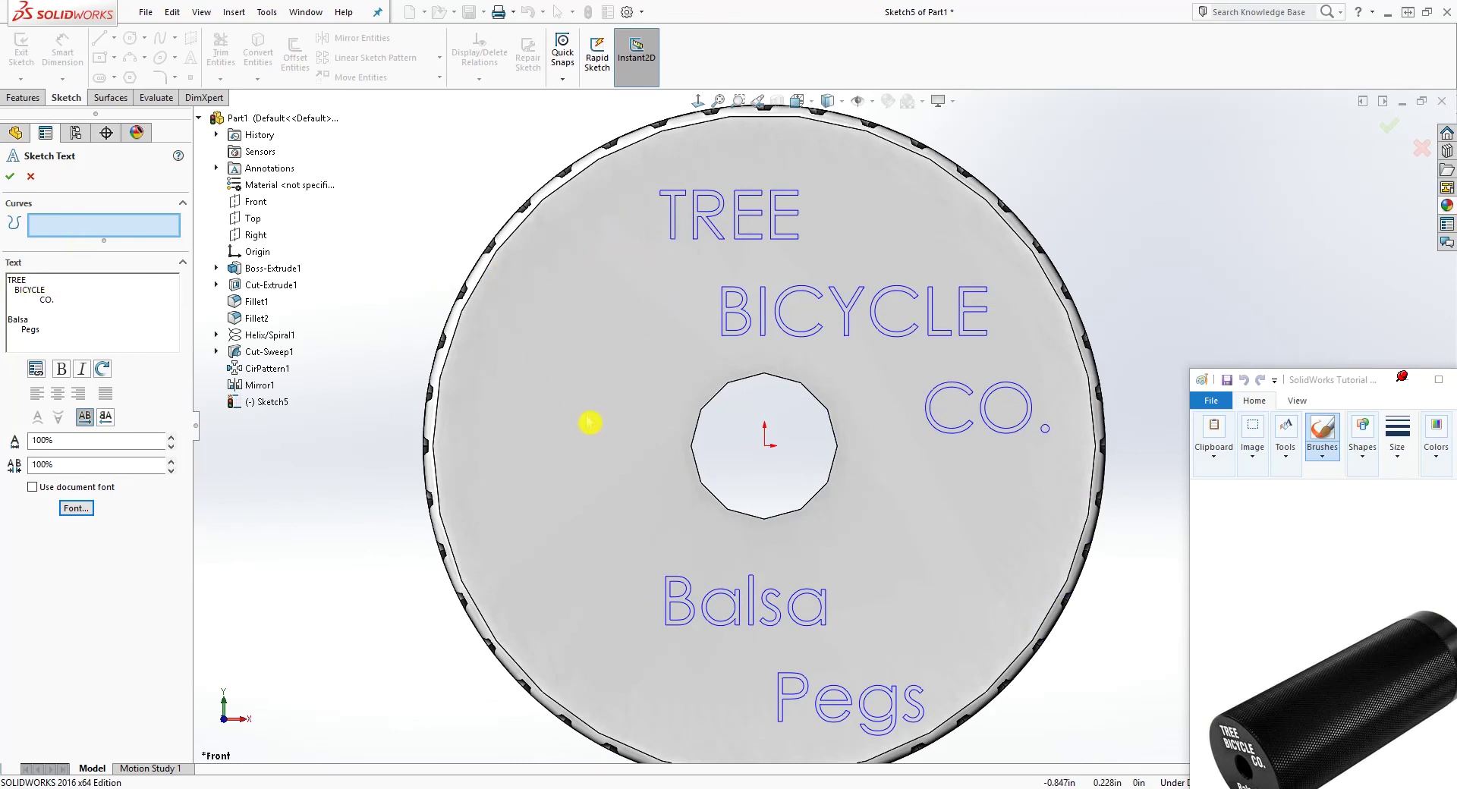
pyautogui.click(642, 226)
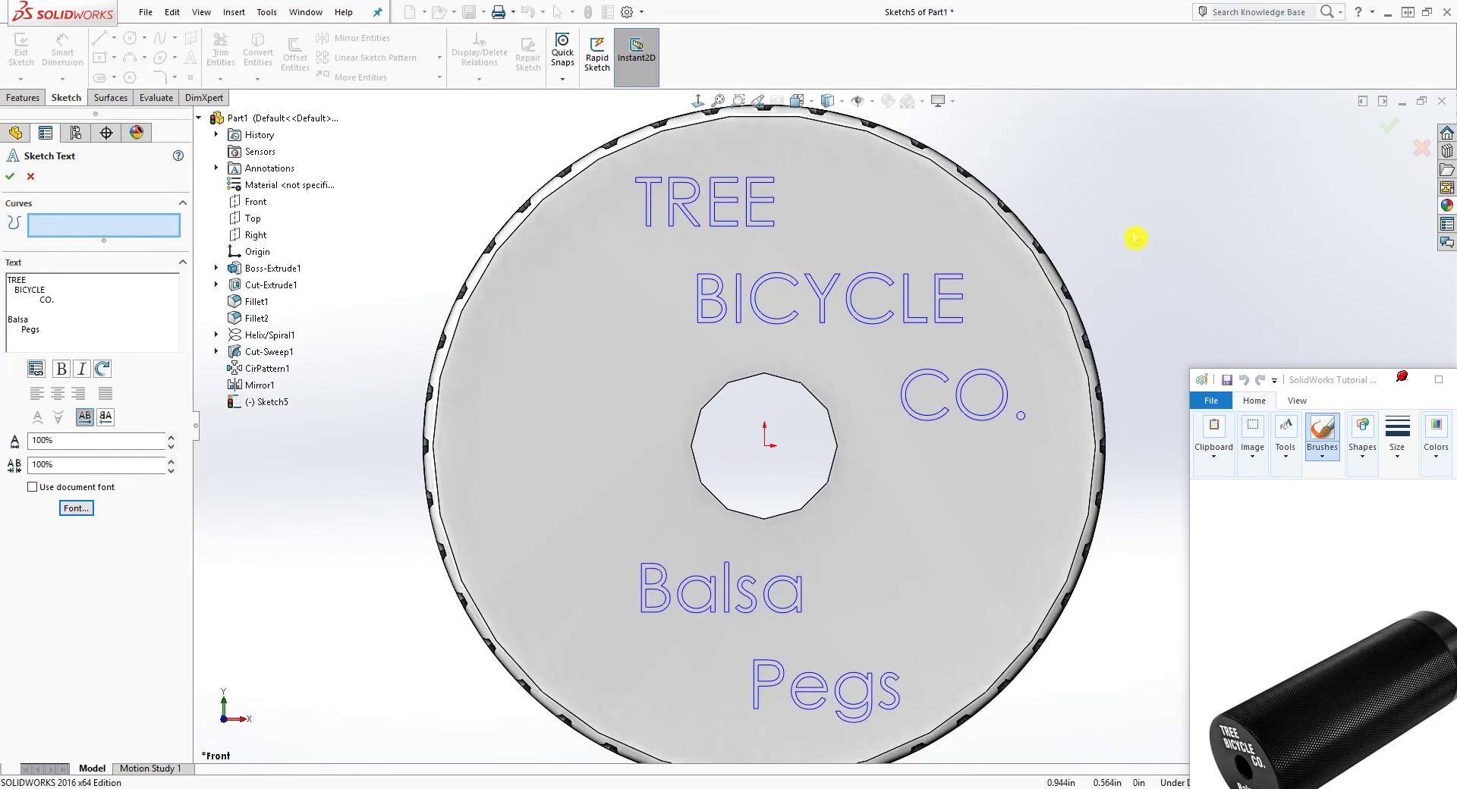
# Step: Keep the text font as Century Gothic Regular at 0.125 in, accept the text and exit the sketch
pyautogui.click(78, 512)
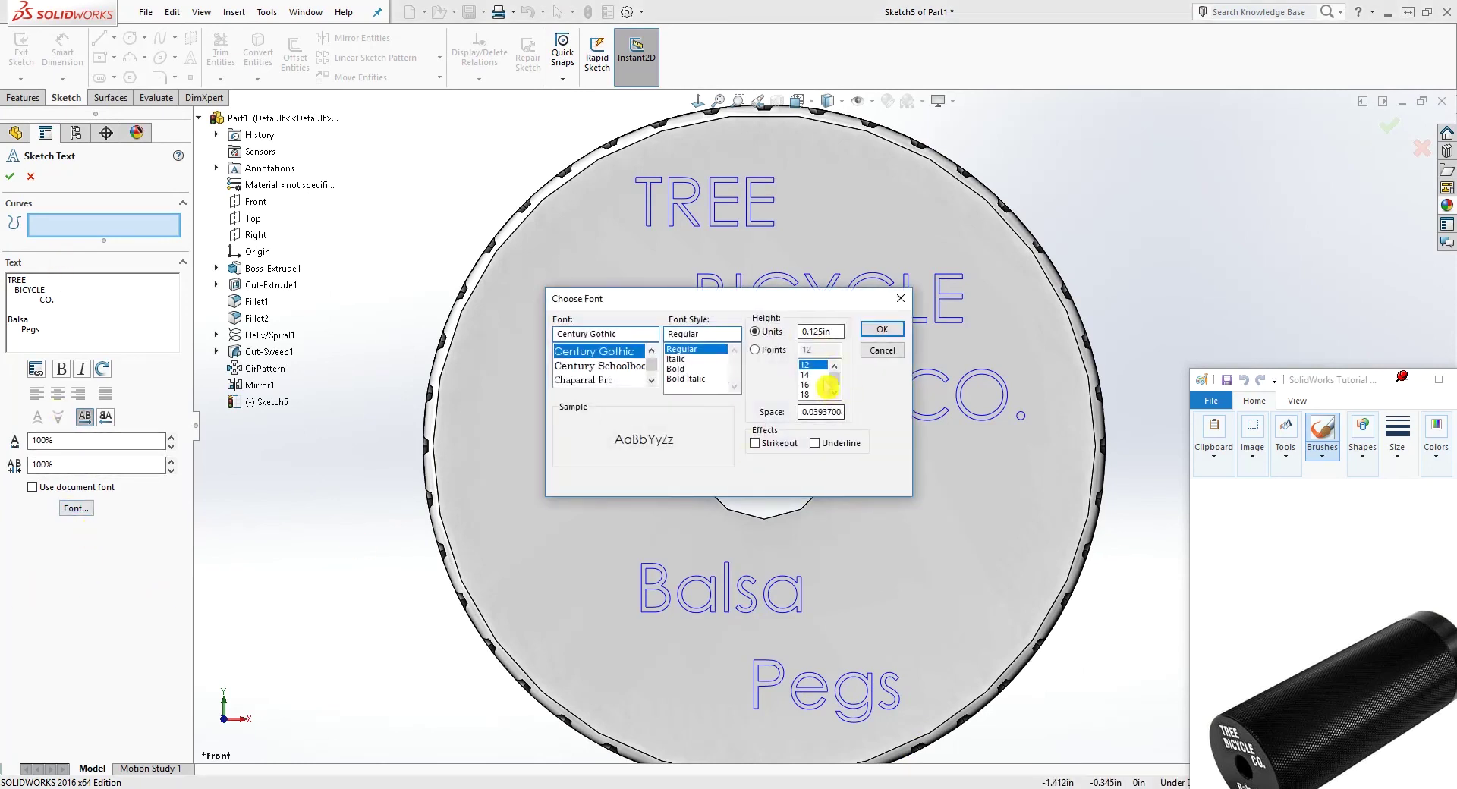
pyautogui.click(880, 335)
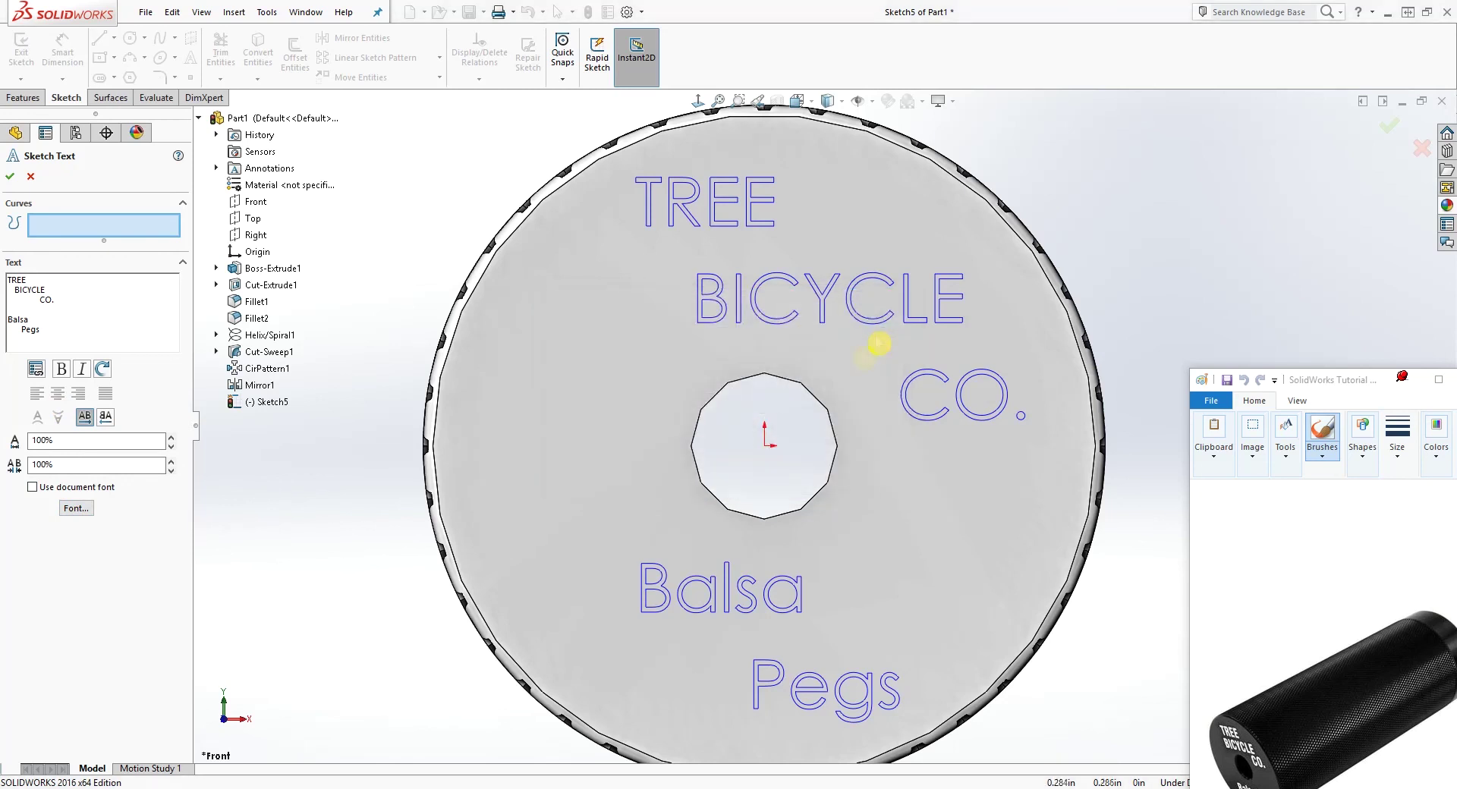
pyautogui.click(1389, 126)
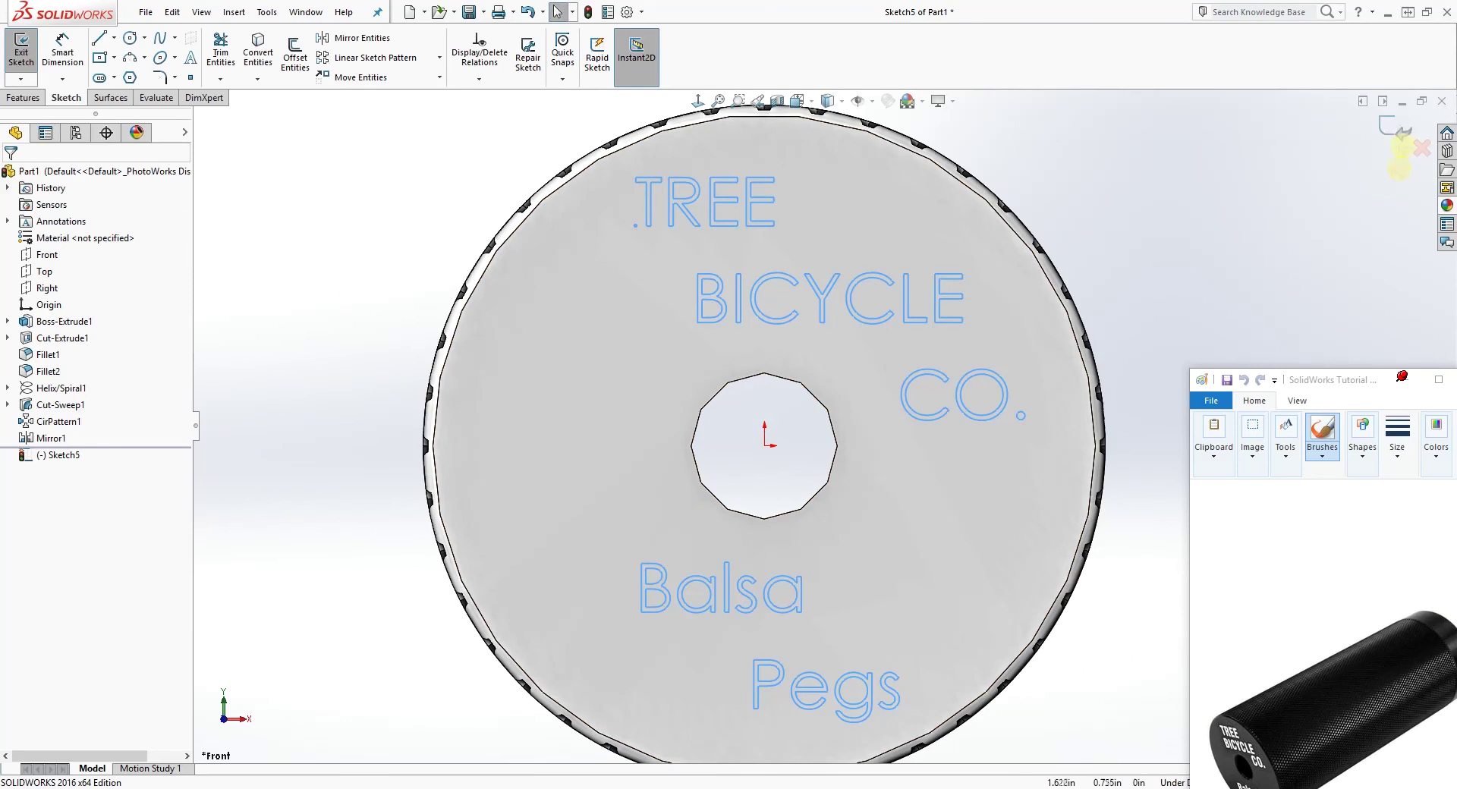
pyautogui.click(1400, 134)
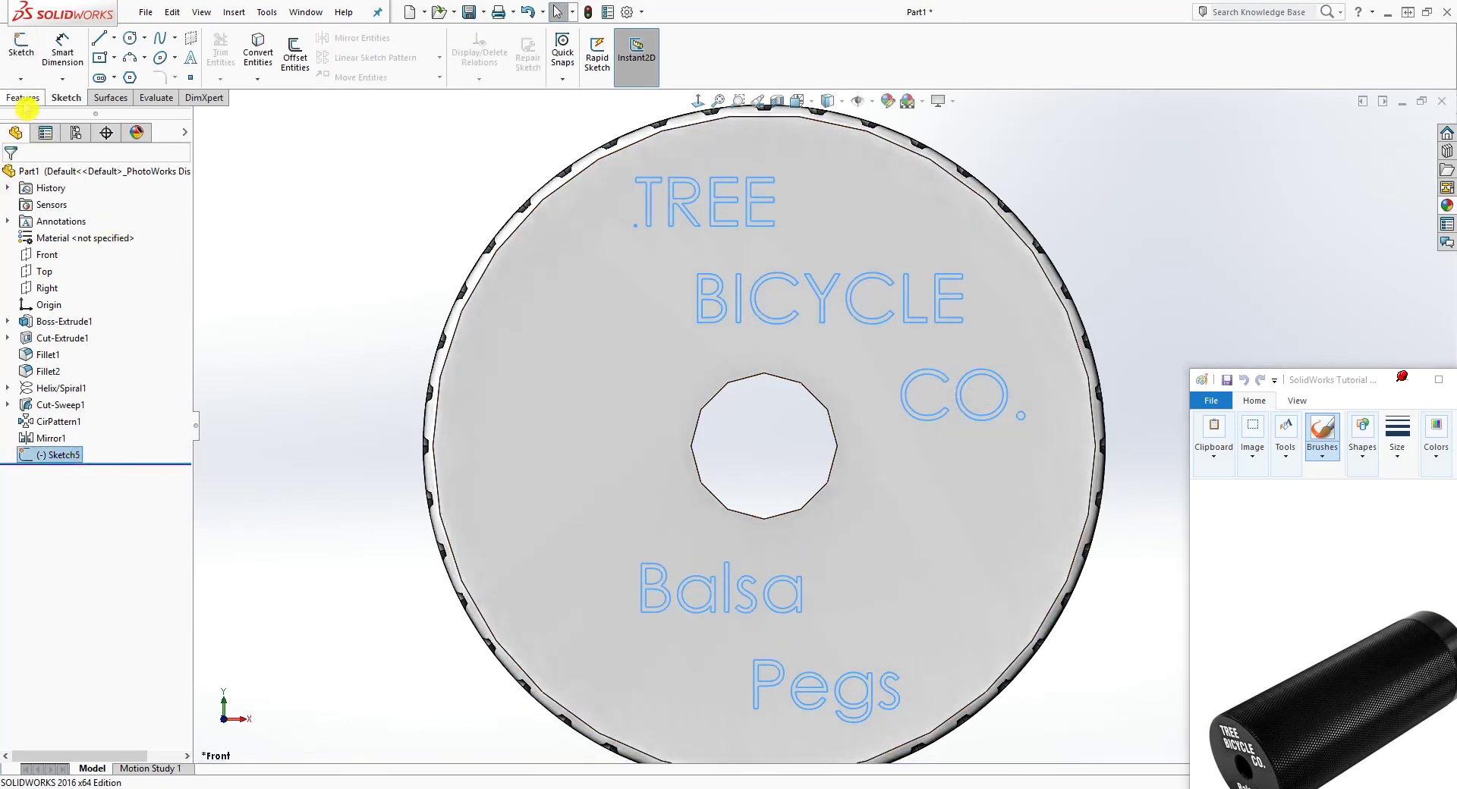
# Step: Scribe the text sketch onto the peg's flat end face with the Wrap feature
pyautogui.click(23, 98)
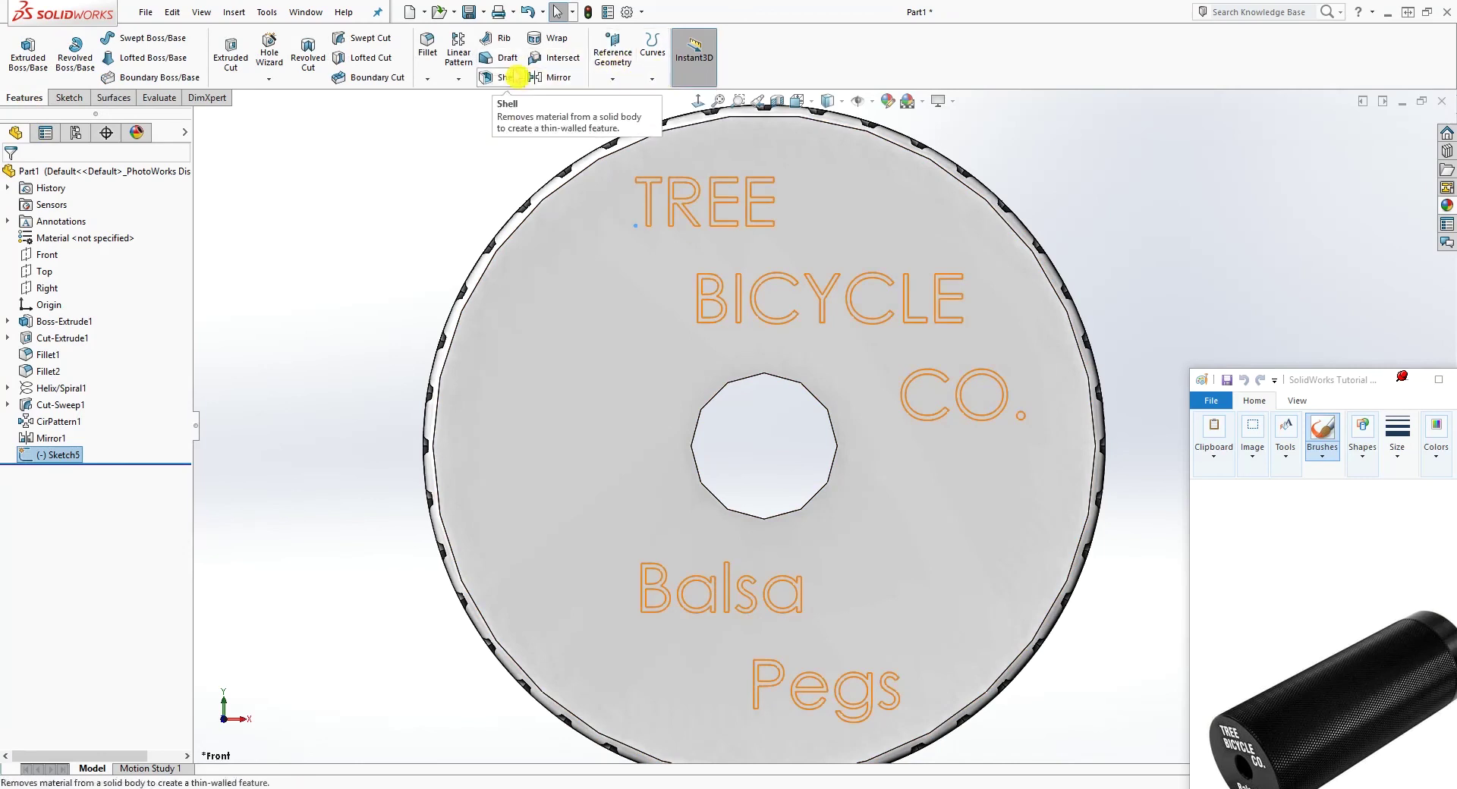
pyautogui.click(547, 38)
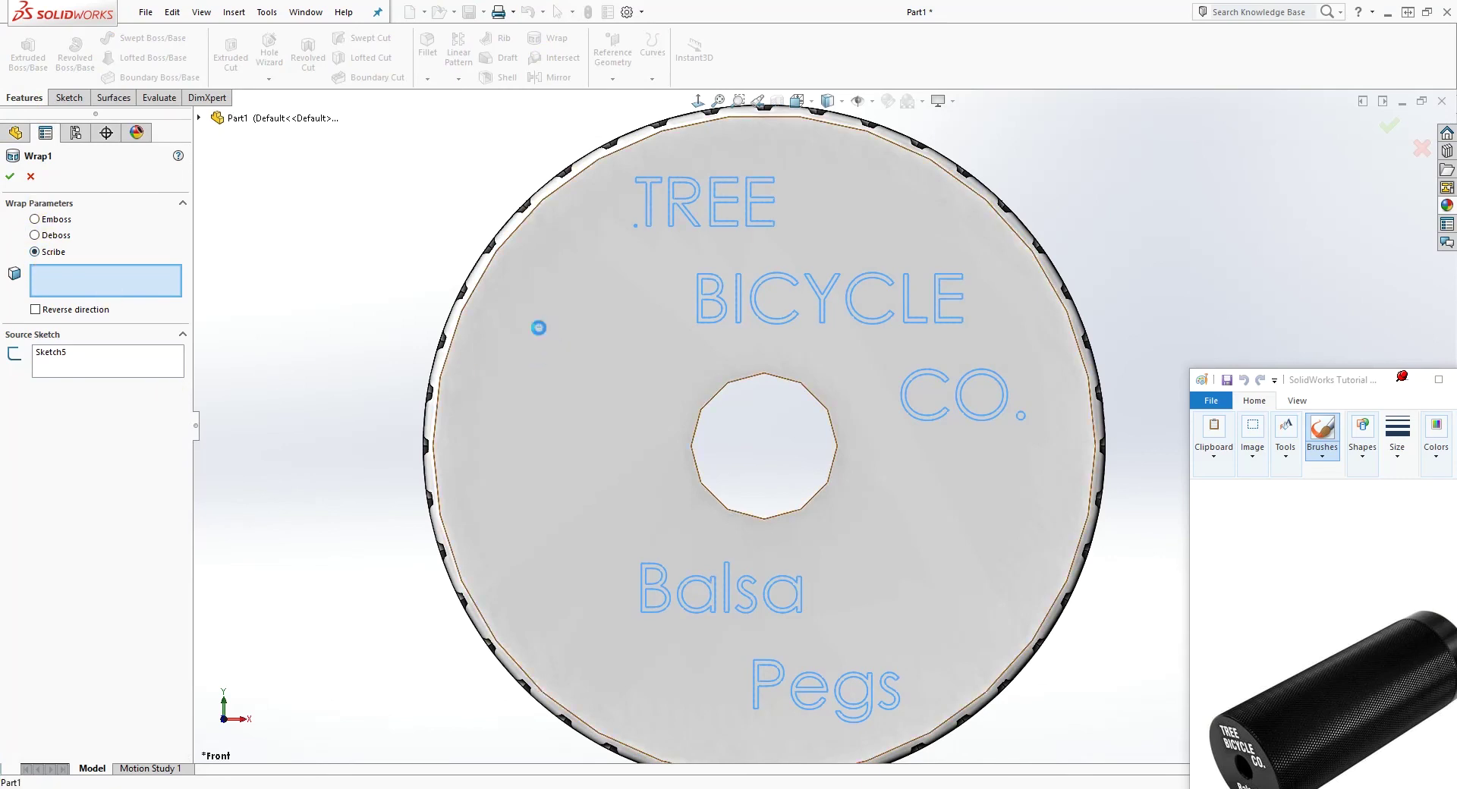
pyautogui.click(546, 339)
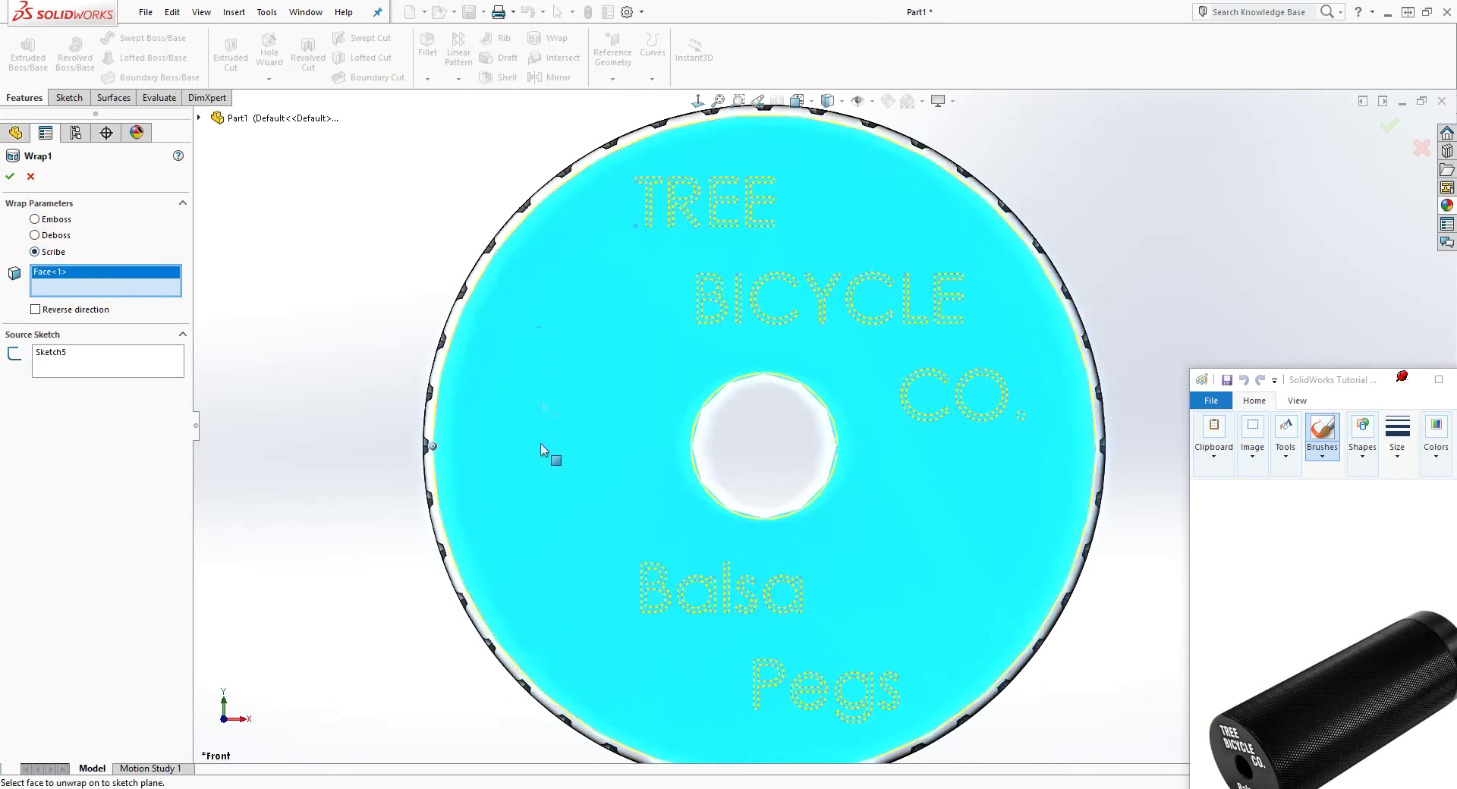
pyautogui.click(11, 177)
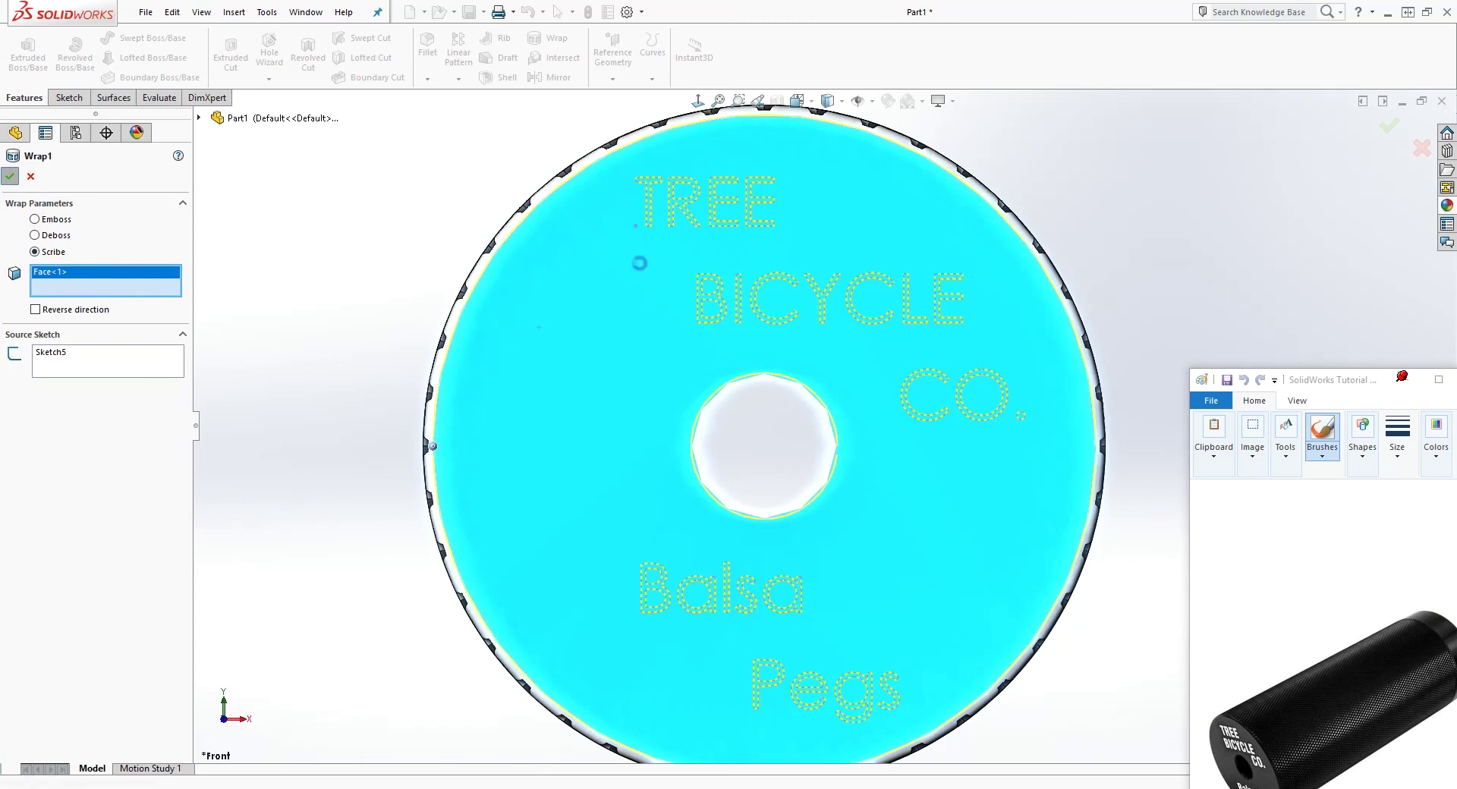
pyautogui.scroll(2, 850, 434)
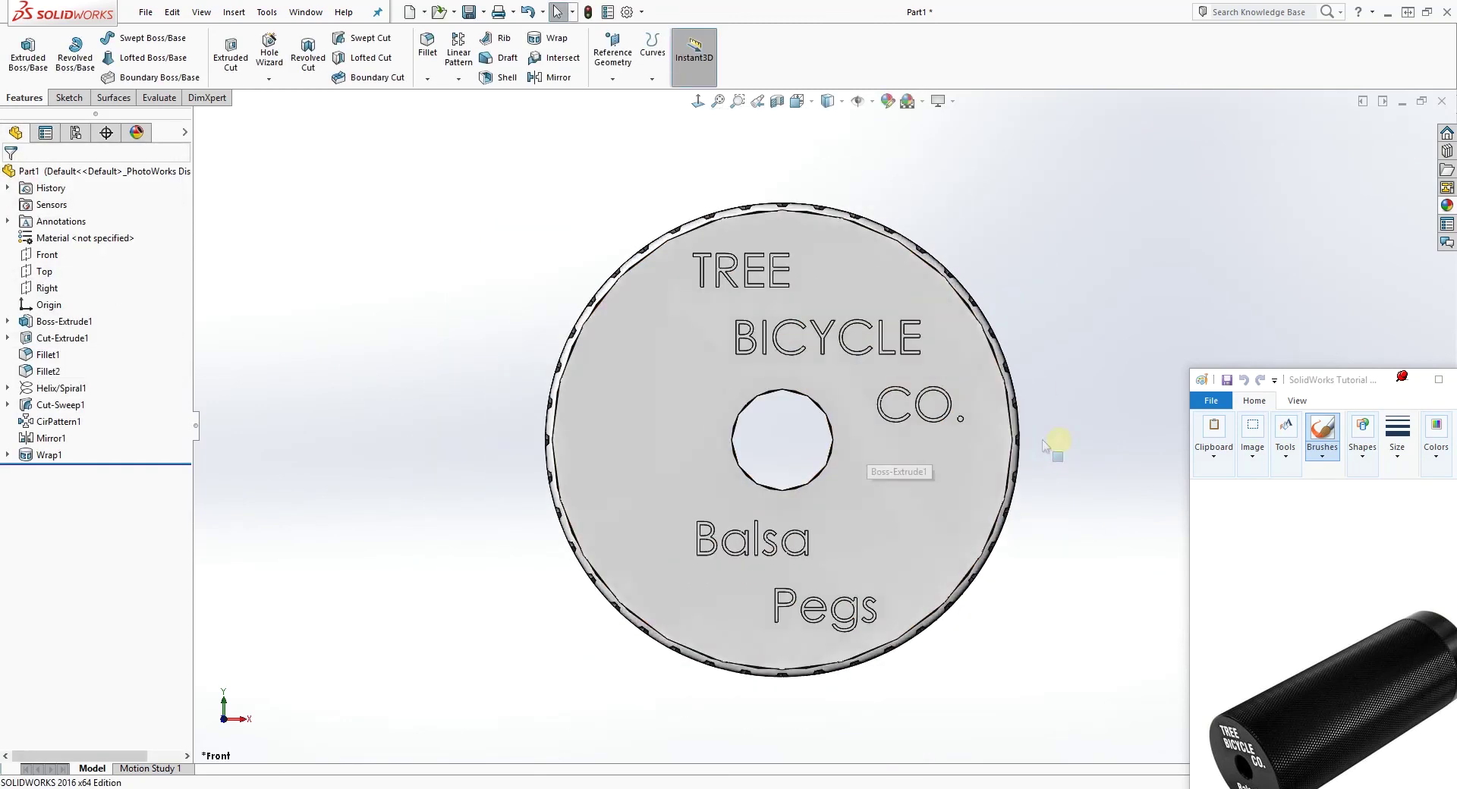
# Step: Browse the appearance library to the painted car finishes and move the reference image clear of the swatches
pyautogui.scroll(2, 1097, 424)
pyautogui.moveTo(1099, 423); pyautogui.dragTo(806, 469, button='middle')
pyautogui.scroll(3, 806, 468)
pyautogui.click(1446, 211)
pyautogui.click(1167, 144)
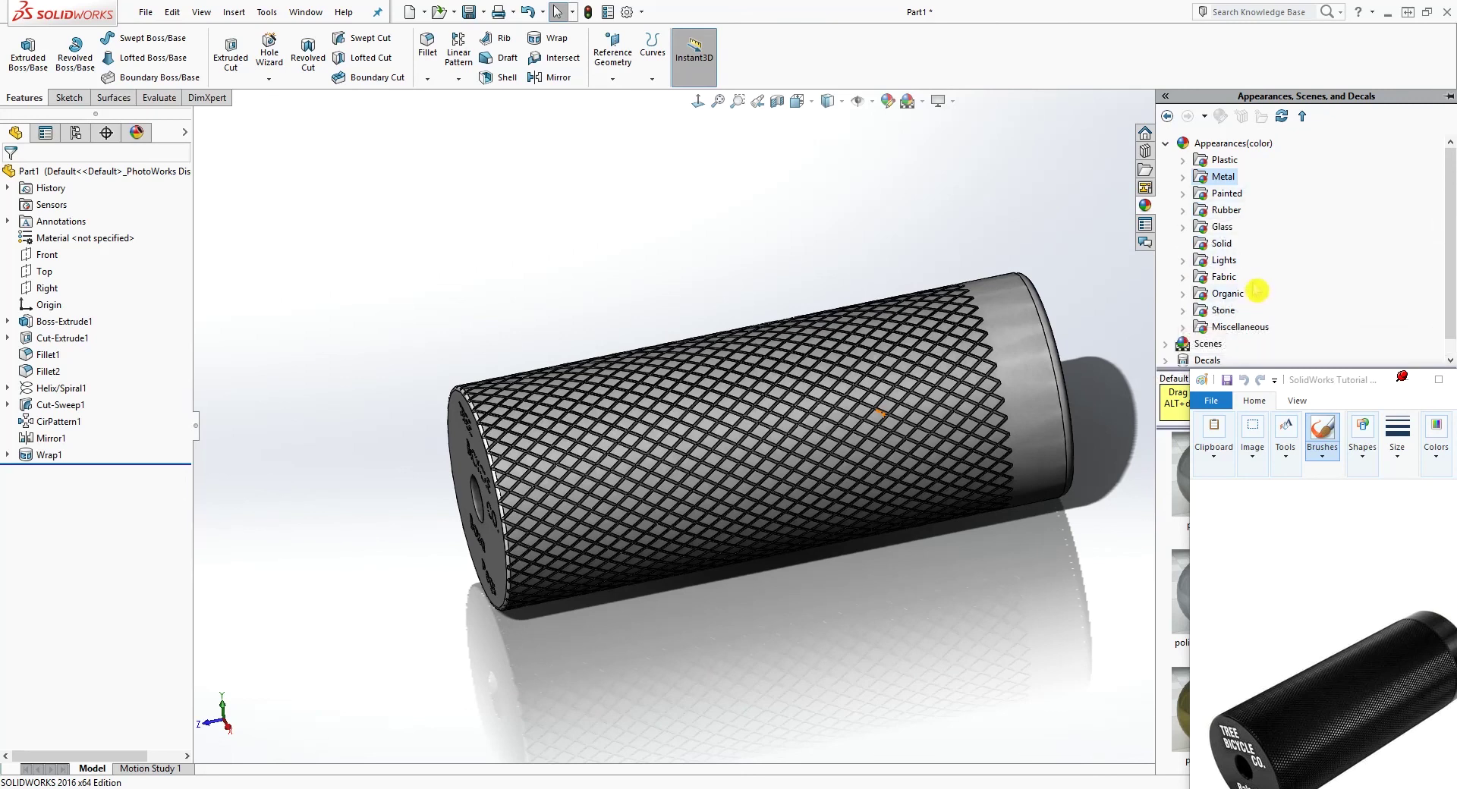
pyautogui.click(1224, 193)
pyautogui.click(1182, 194)
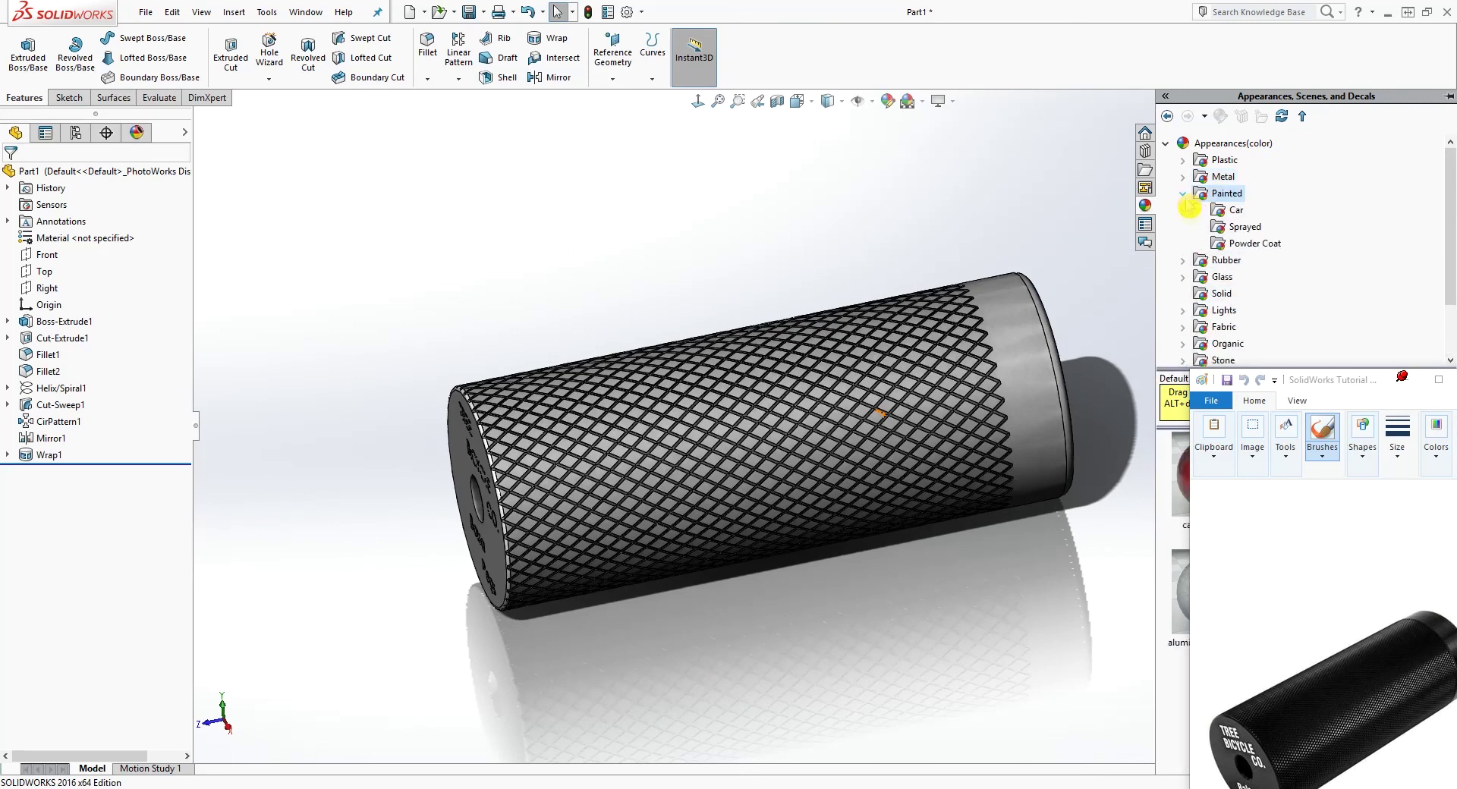
pyautogui.click(1231, 210)
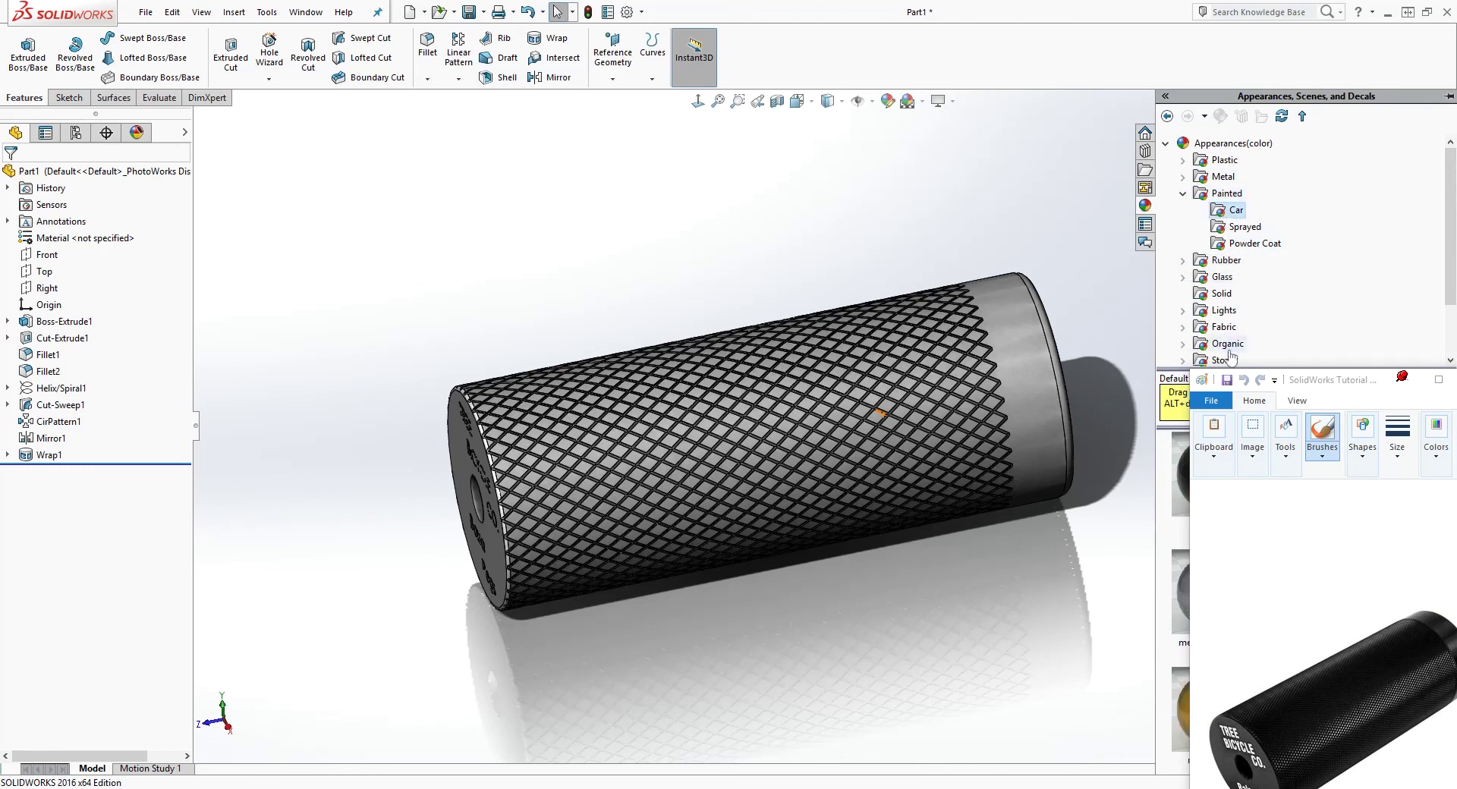
pyautogui.moveTo(1343, 388); pyautogui.dragTo(982, 299)
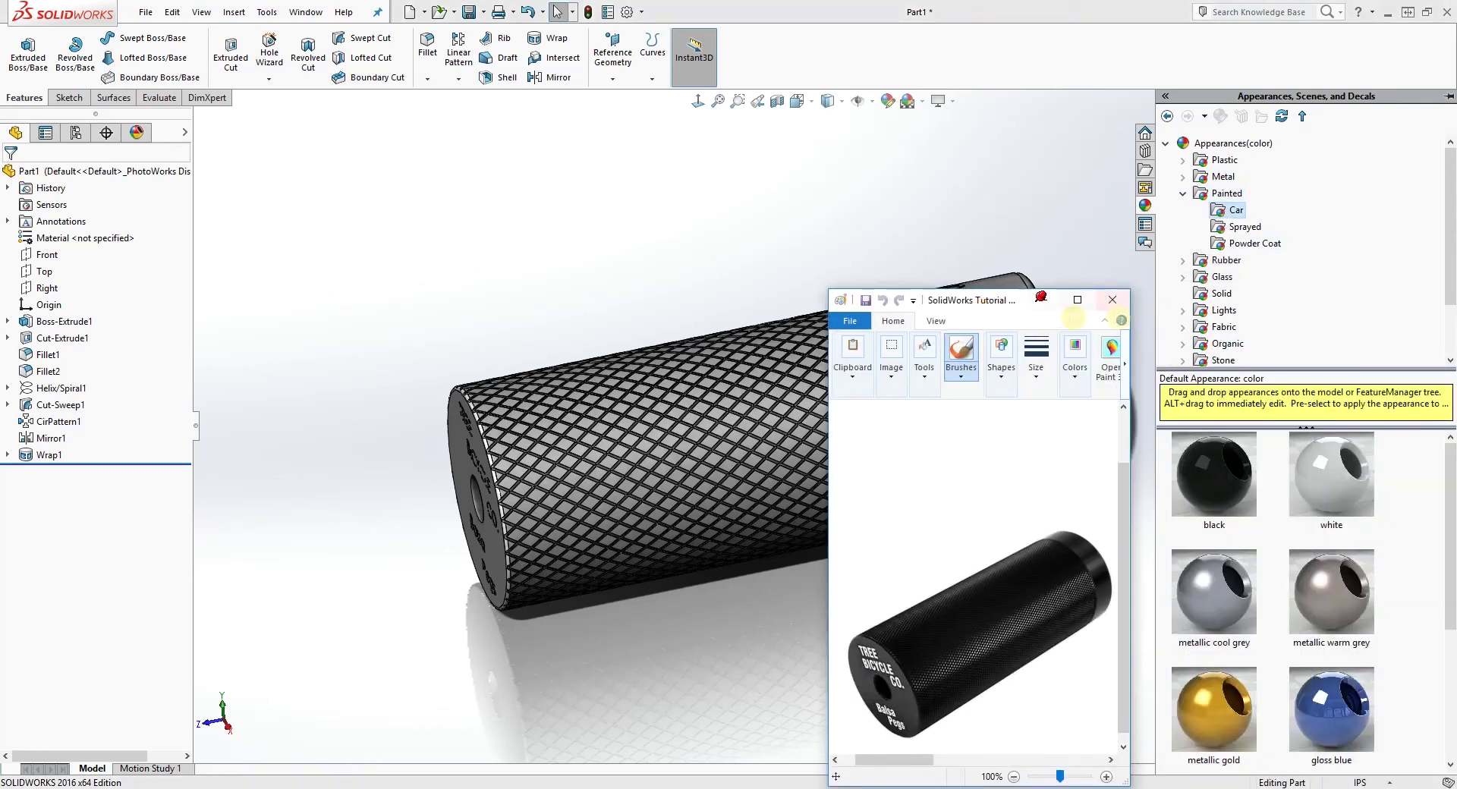
# Step: Apply the black car paint appearance to the whole part
pyautogui.click(1157, 488)
pyautogui.moveTo(1210, 474); pyautogui.dragTo(1027, 354)
pyautogui.click(1032, 356)
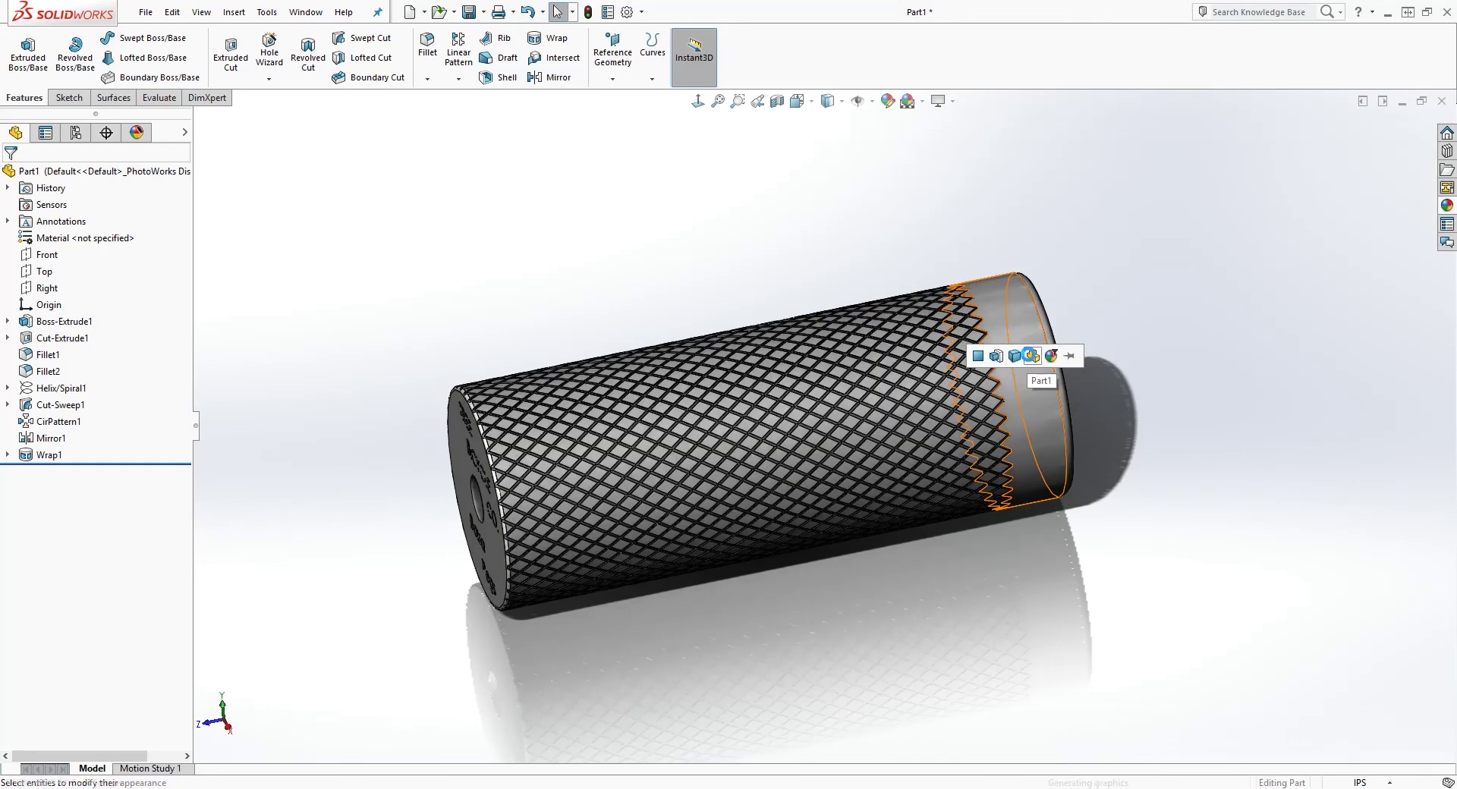
pyautogui.click(1031, 355)
# Step: Apply the white car paint appearance to the small face inside the letter B of BICYCLE
pyautogui.moveTo(1091, 326); pyautogui.dragTo(1180, 340, button='middle')
pyautogui.click(1446, 206)
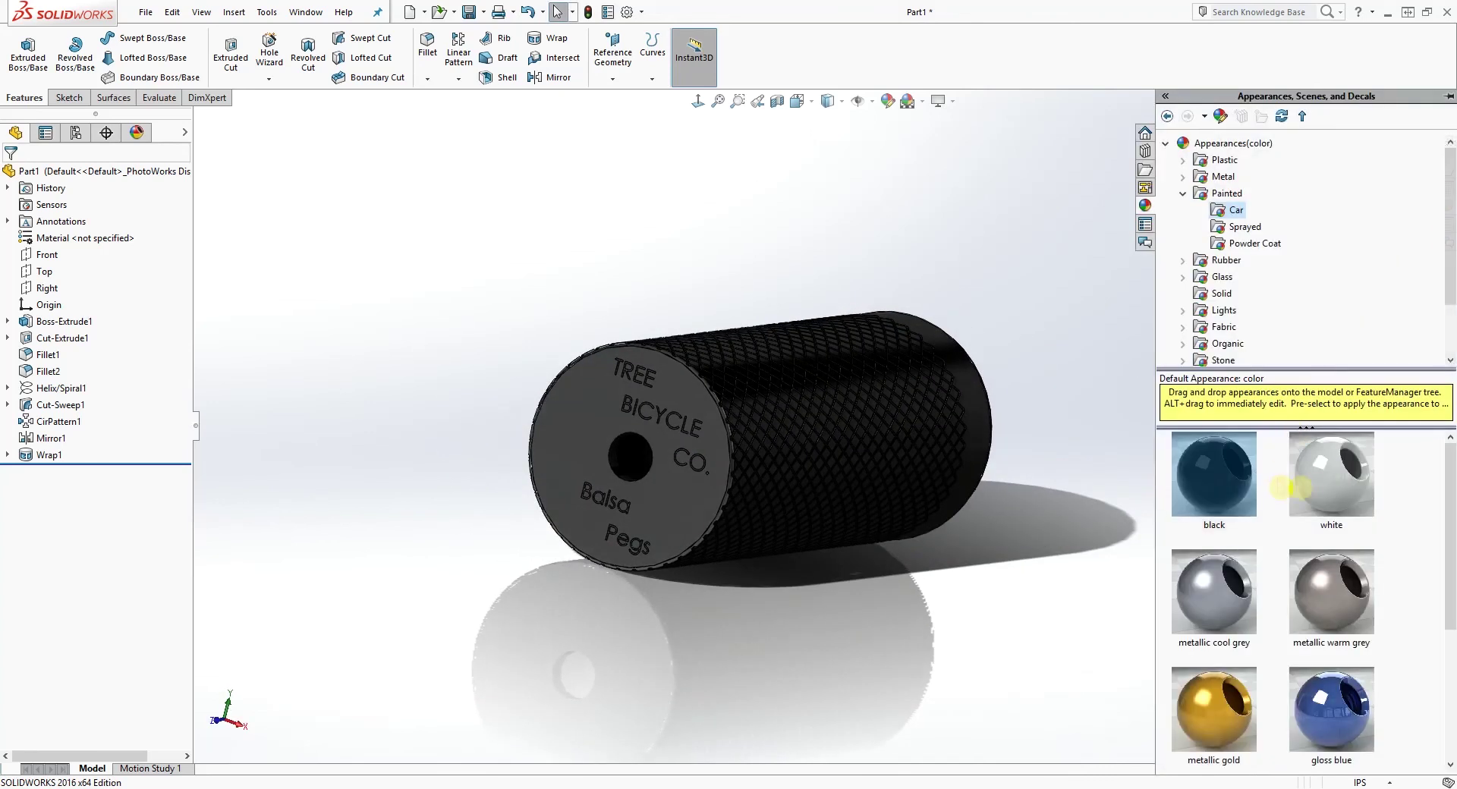
pyautogui.moveTo(1320, 486); pyautogui.dragTo(630, 408)
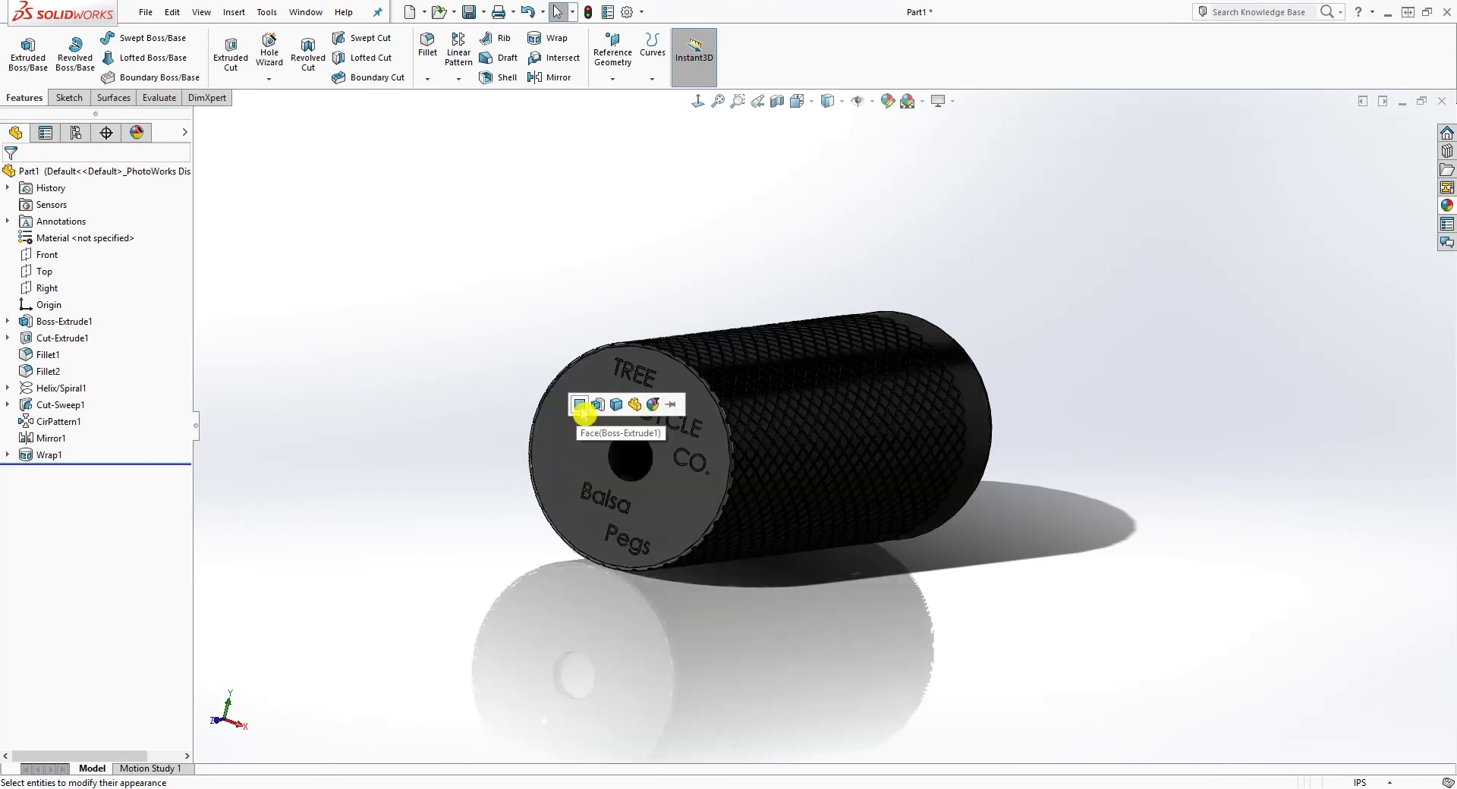
pyautogui.click(580, 405)
pyautogui.scroll(-5, 654, 429)
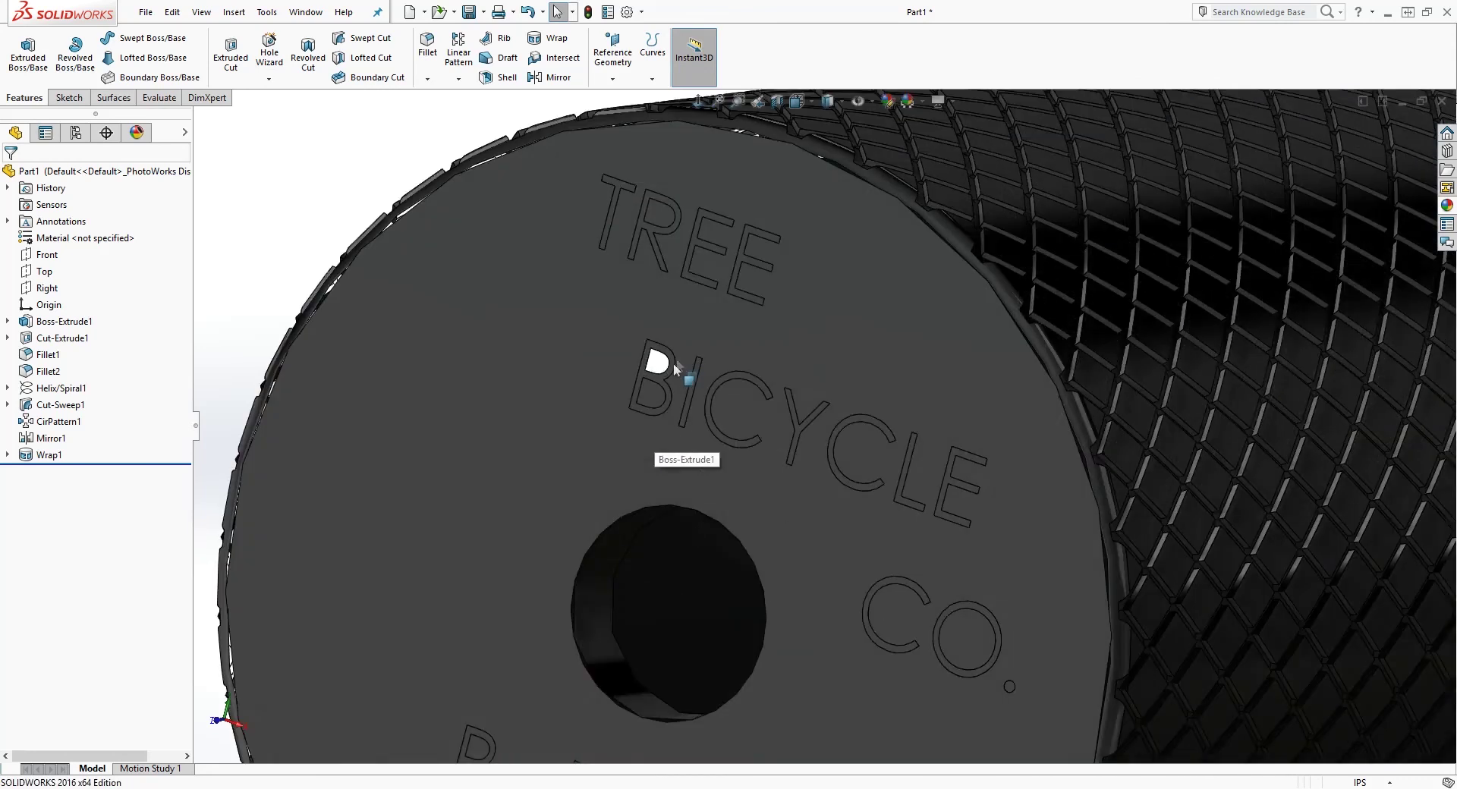
# Step: Remove the black and white paint appearances so the whole peg returns to its default color appearance
pyautogui.click(638, 364)
pyautogui.rightClick(627, 374)
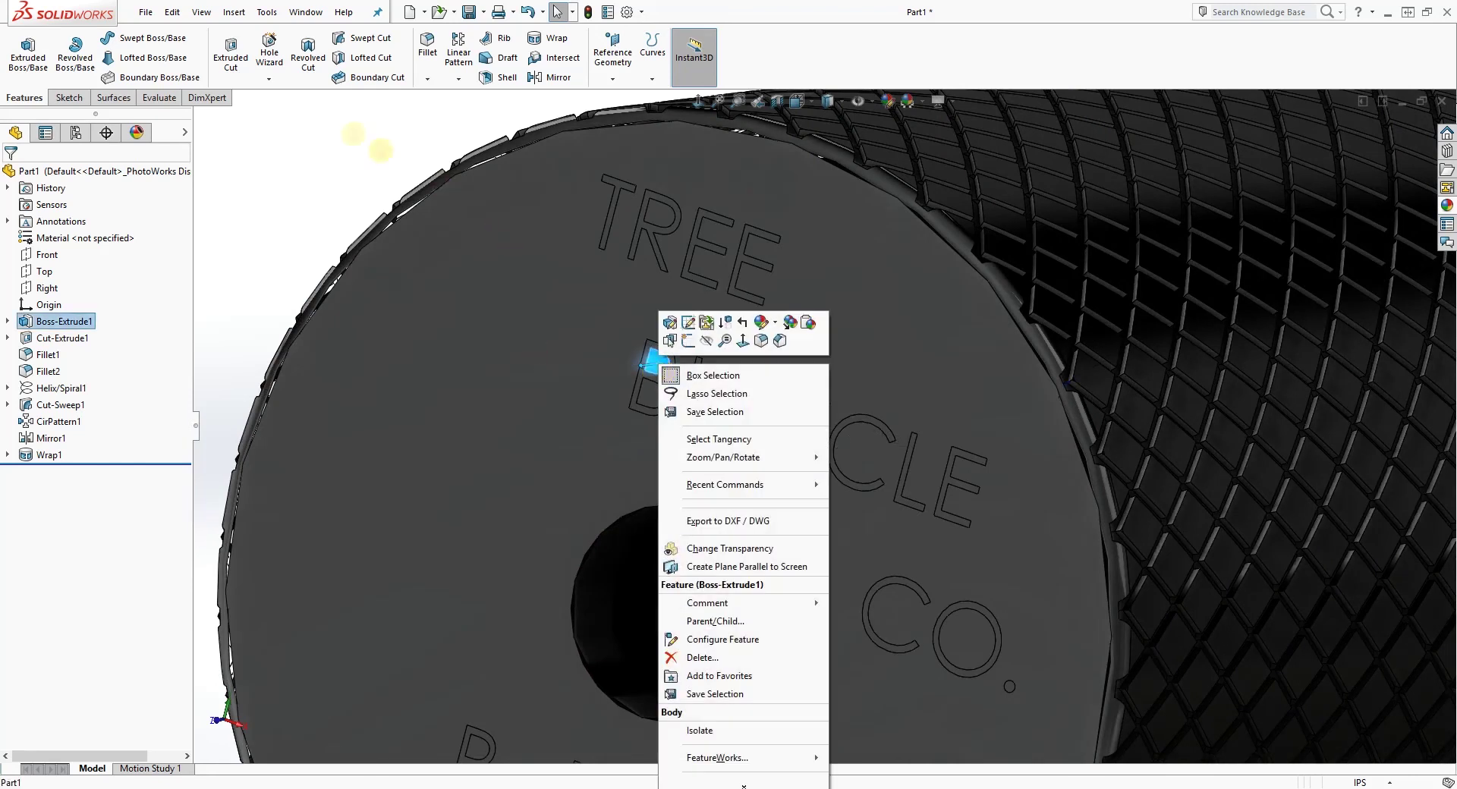
pyautogui.click(353, 143)
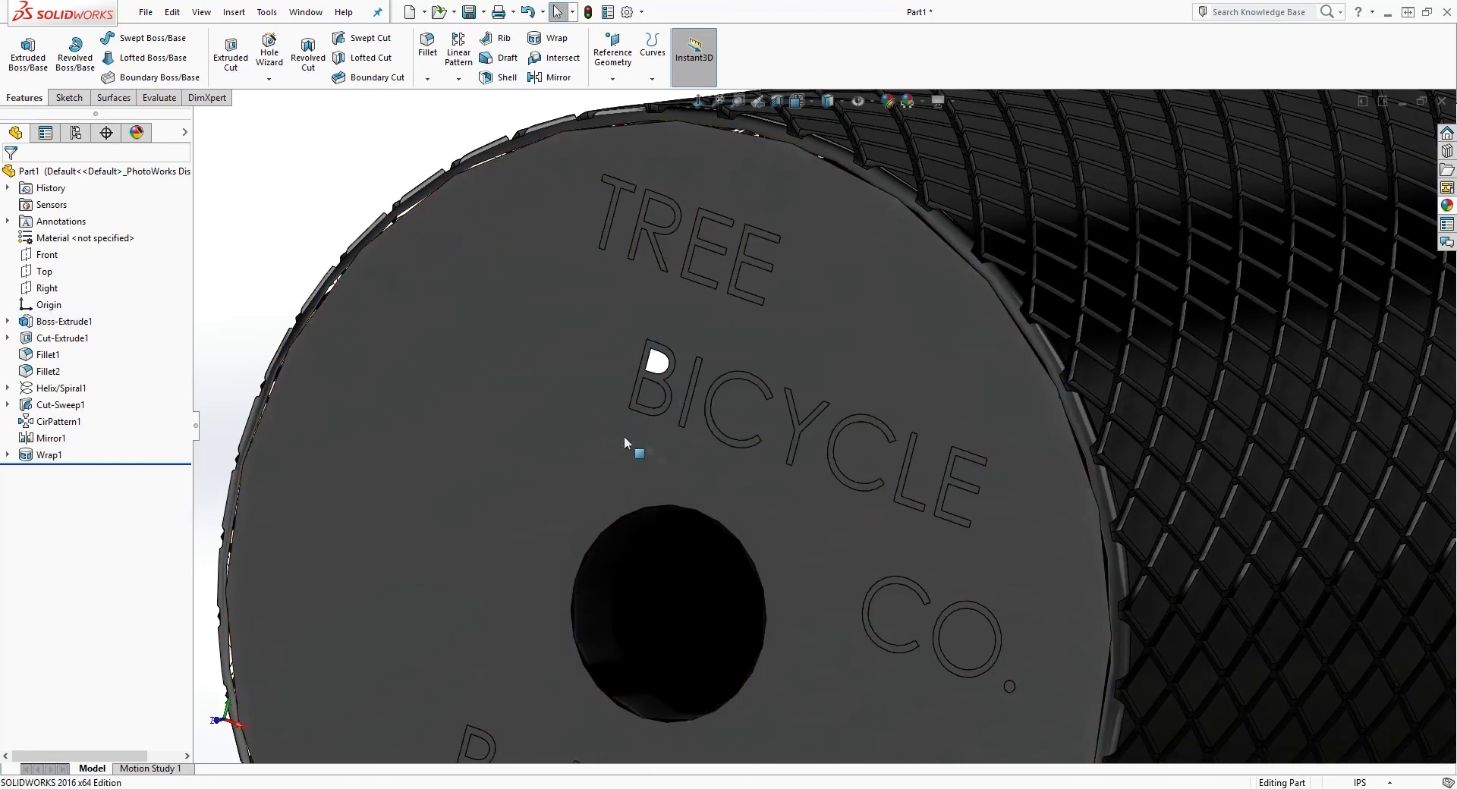
pyautogui.scroll(3, 604, 421)
pyautogui.scroll(-2, 781, 374)
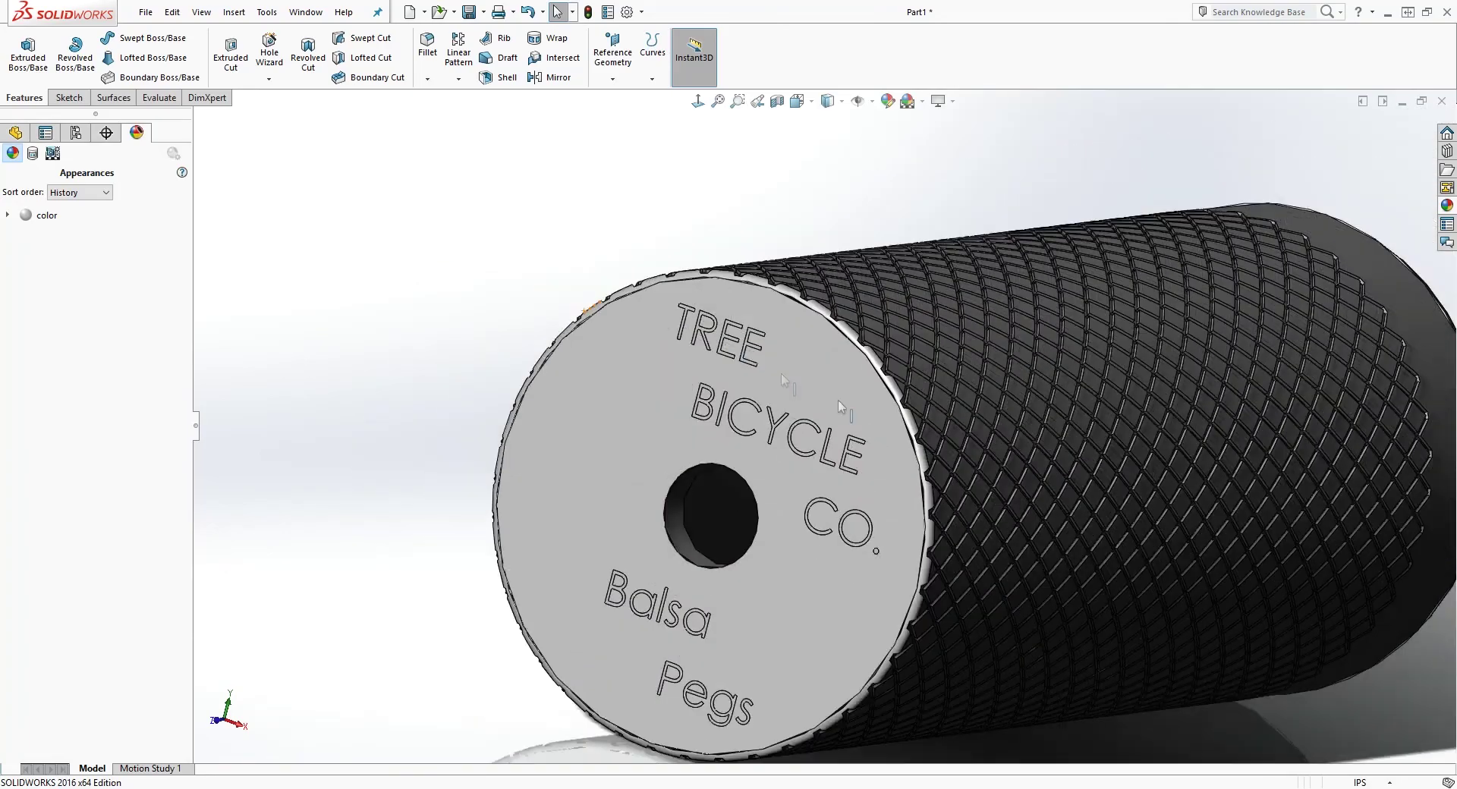
pyautogui.moveTo(1038, 444); pyautogui.dragTo(1236, 501, button='middle')
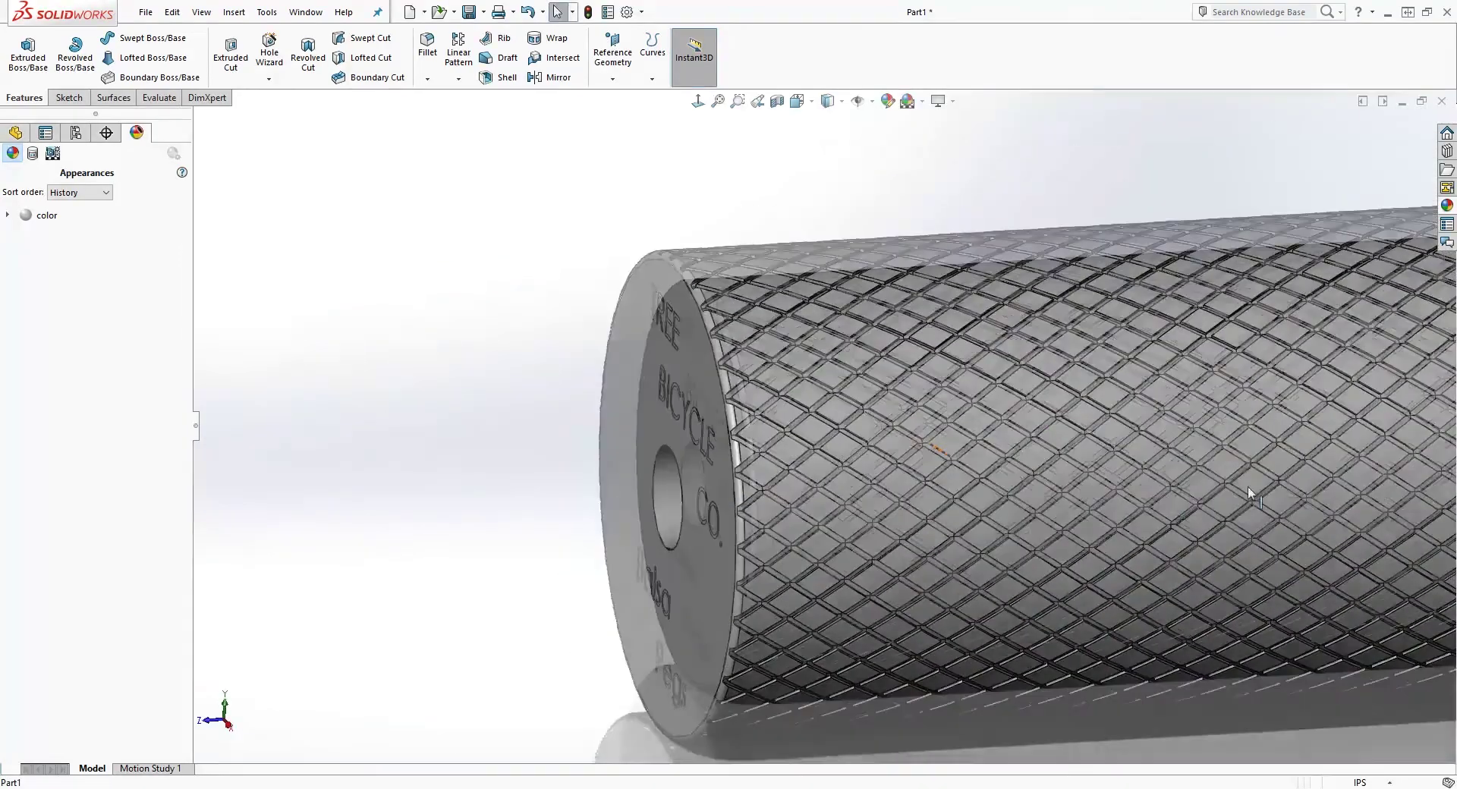
pyautogui.scroll(-2, 1234, 417)
pyautogui.scroll(4, 1234, 417)
pyautogui.click(40, 219)
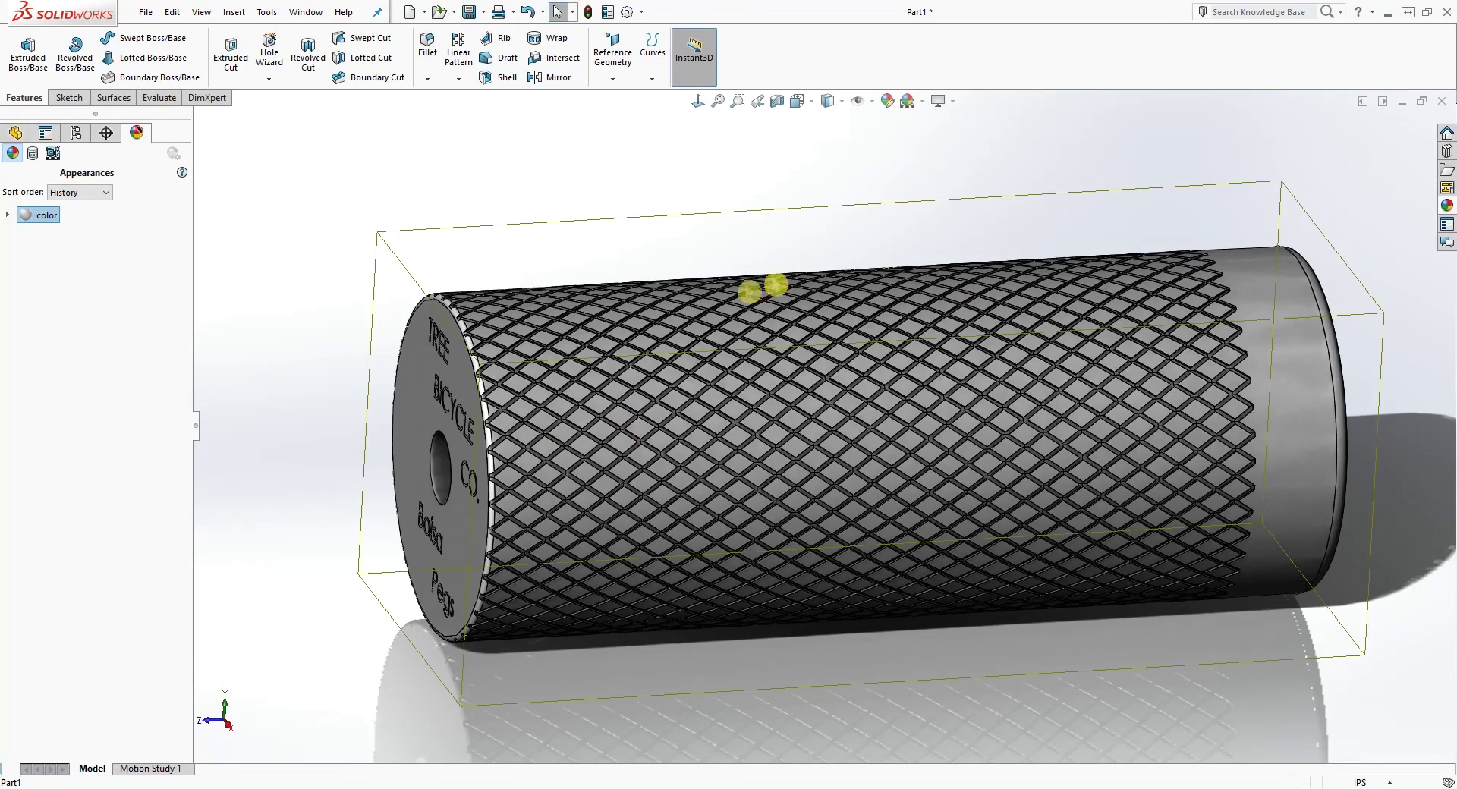
pyautogui.moveTo(776, 284); pyautogui.dragTo(1018, 273, button='middle')
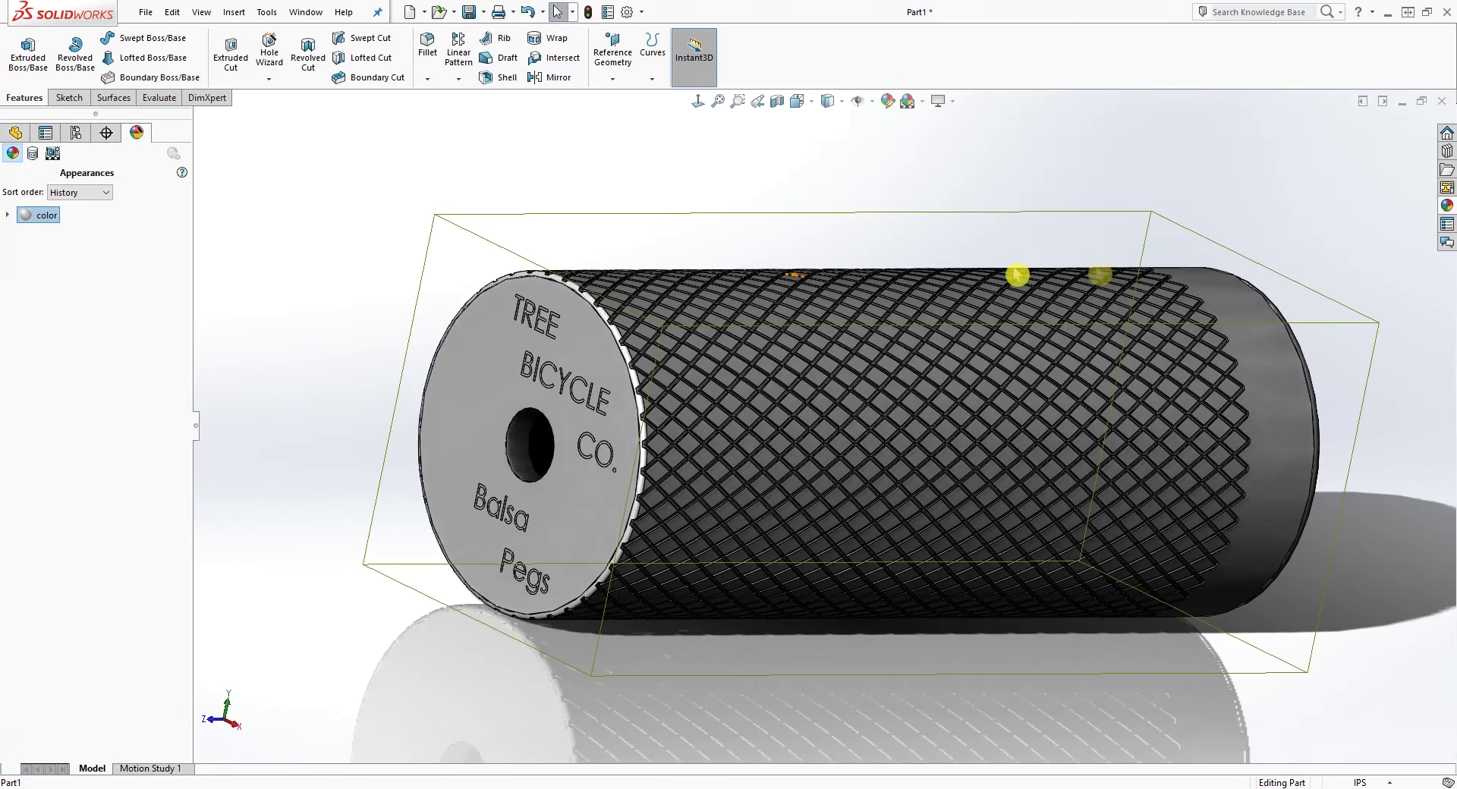
# Step: Reapply the black car paint appearance to the whole part
pyautogui.click(1447, 207)
pyautogui.moveTo(1234, 487); pyautogui.dragTo(846, 354)
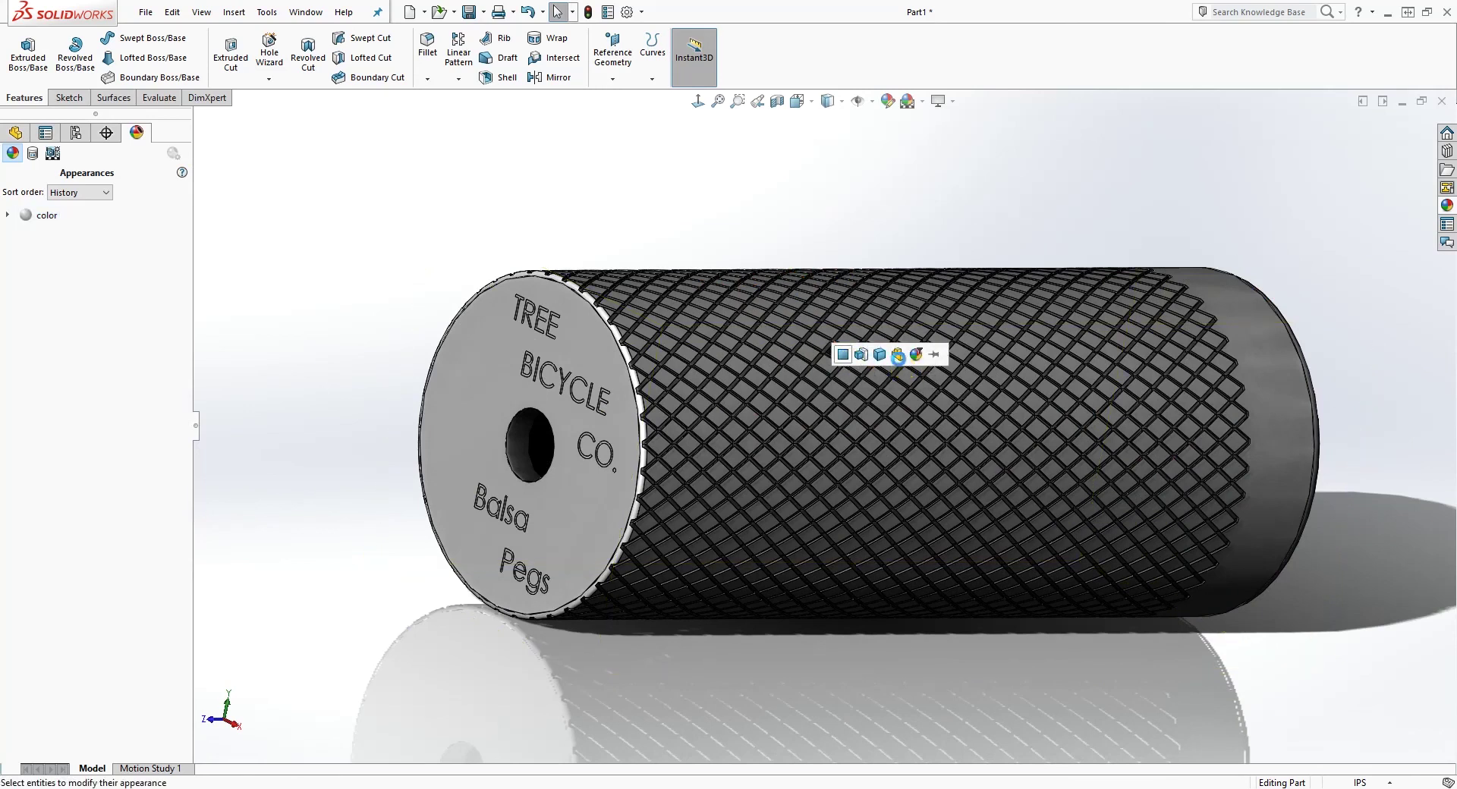
pyautogui.click(898, 354)
pyautogui.click(899, 359)
pyautogui.scroll(-2, 699, 212)
pyautogui.scroll(2, 723, 390)
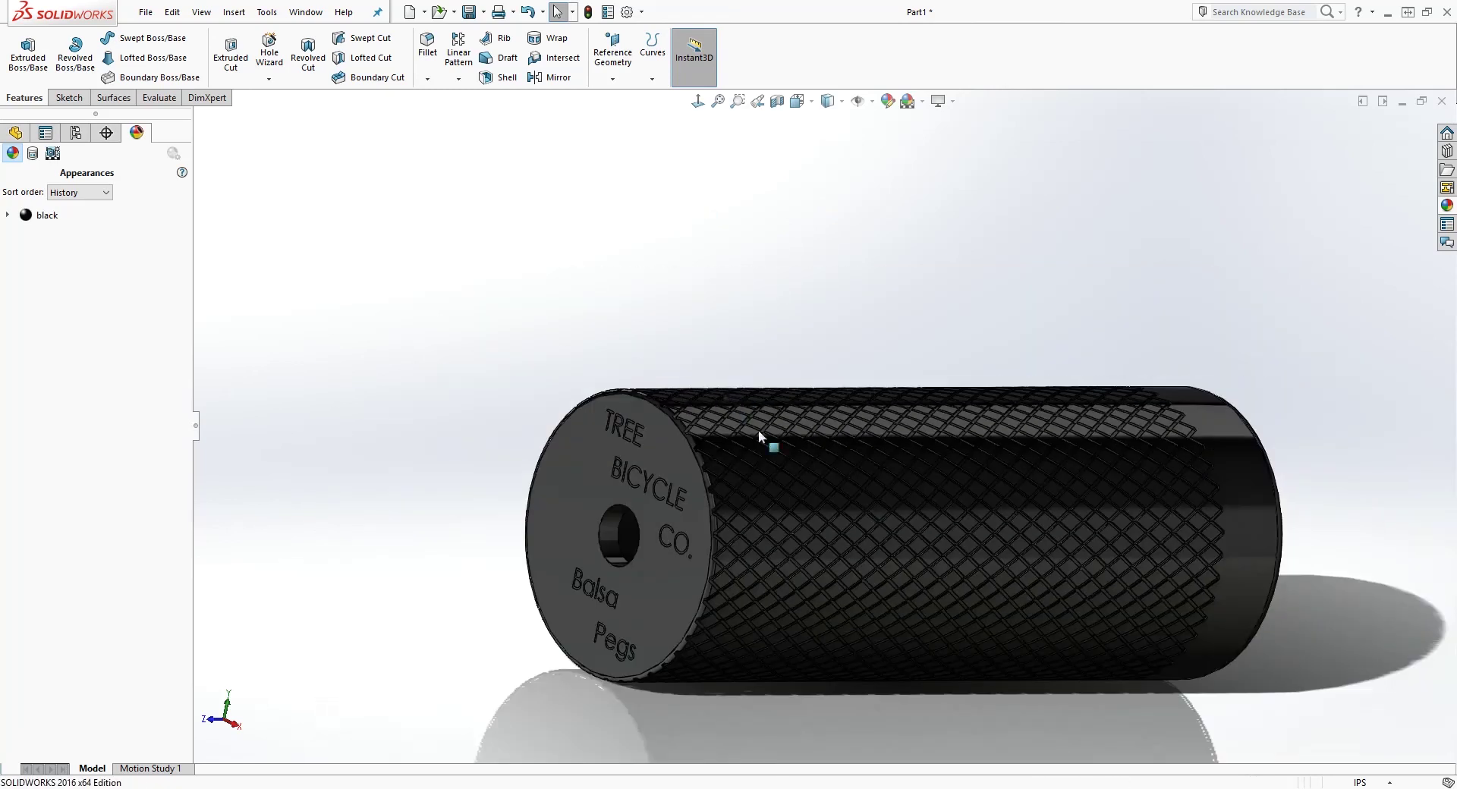
# Step: Apply the white car paint appearance to only the scribed face of the letter B in BICYCLE
pyautogui.scroll(-5, 933, 529)
pyautogui.scroll(3, 933, 523)
pyautogui.moveTo(903, 506); pyautogui.dragTo(961, 501, button='middle')
pyautogui.scroll(-4, 680, 431)
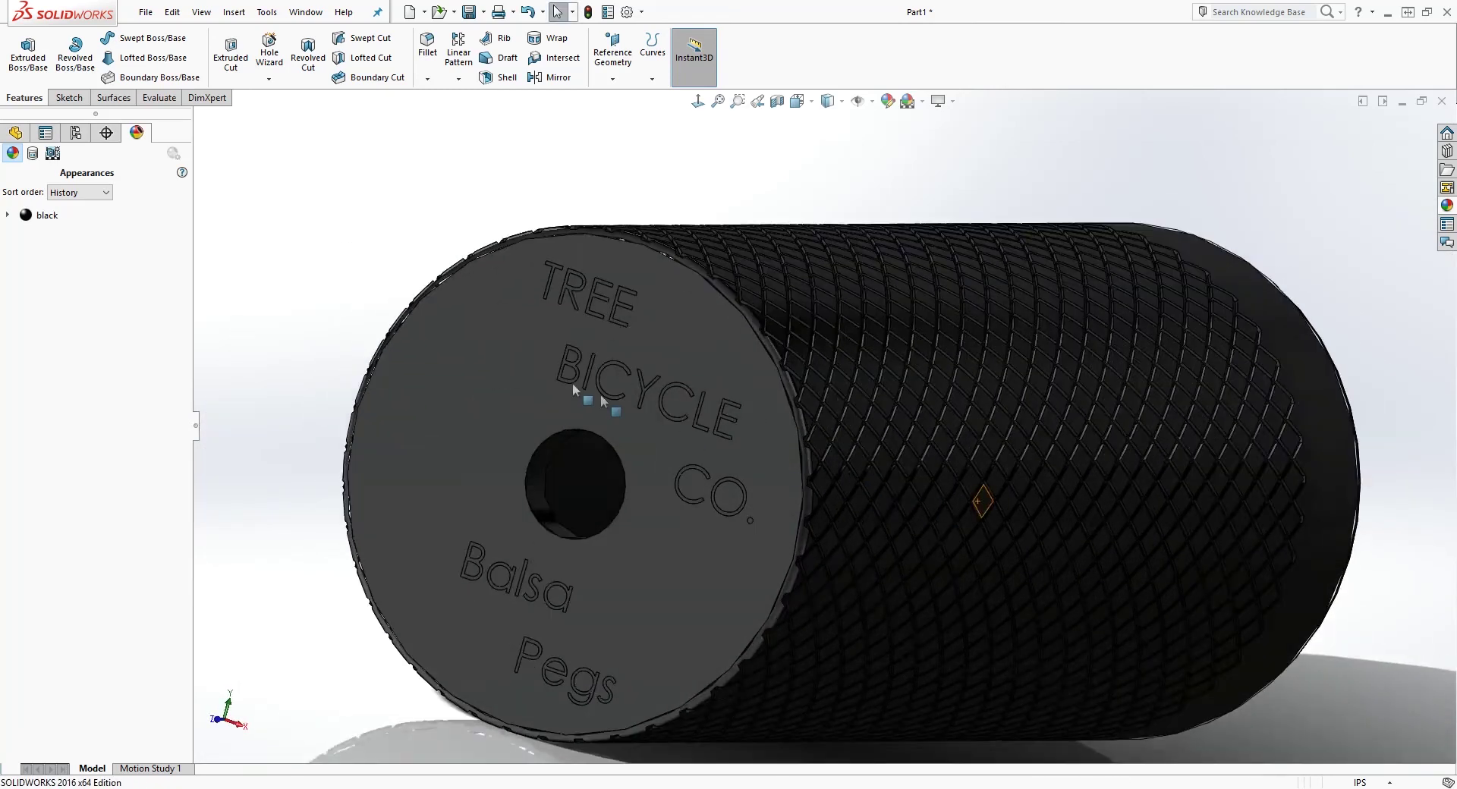
pyautogui.click(1447, 205)
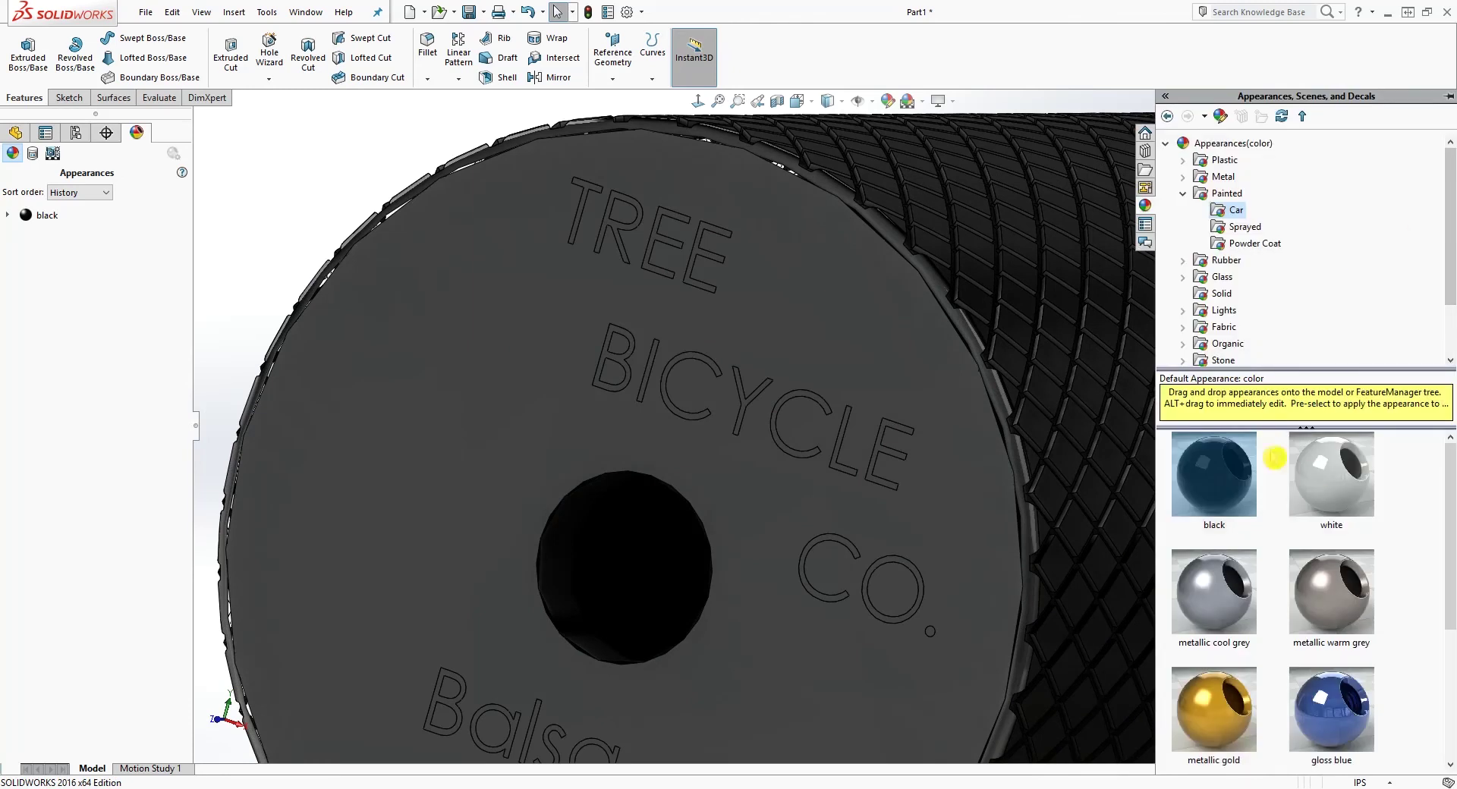
pyautogui.moveTo(1320, 480); pyautogui.dragTo(623, 362)
pyautogui.click(622, 360)
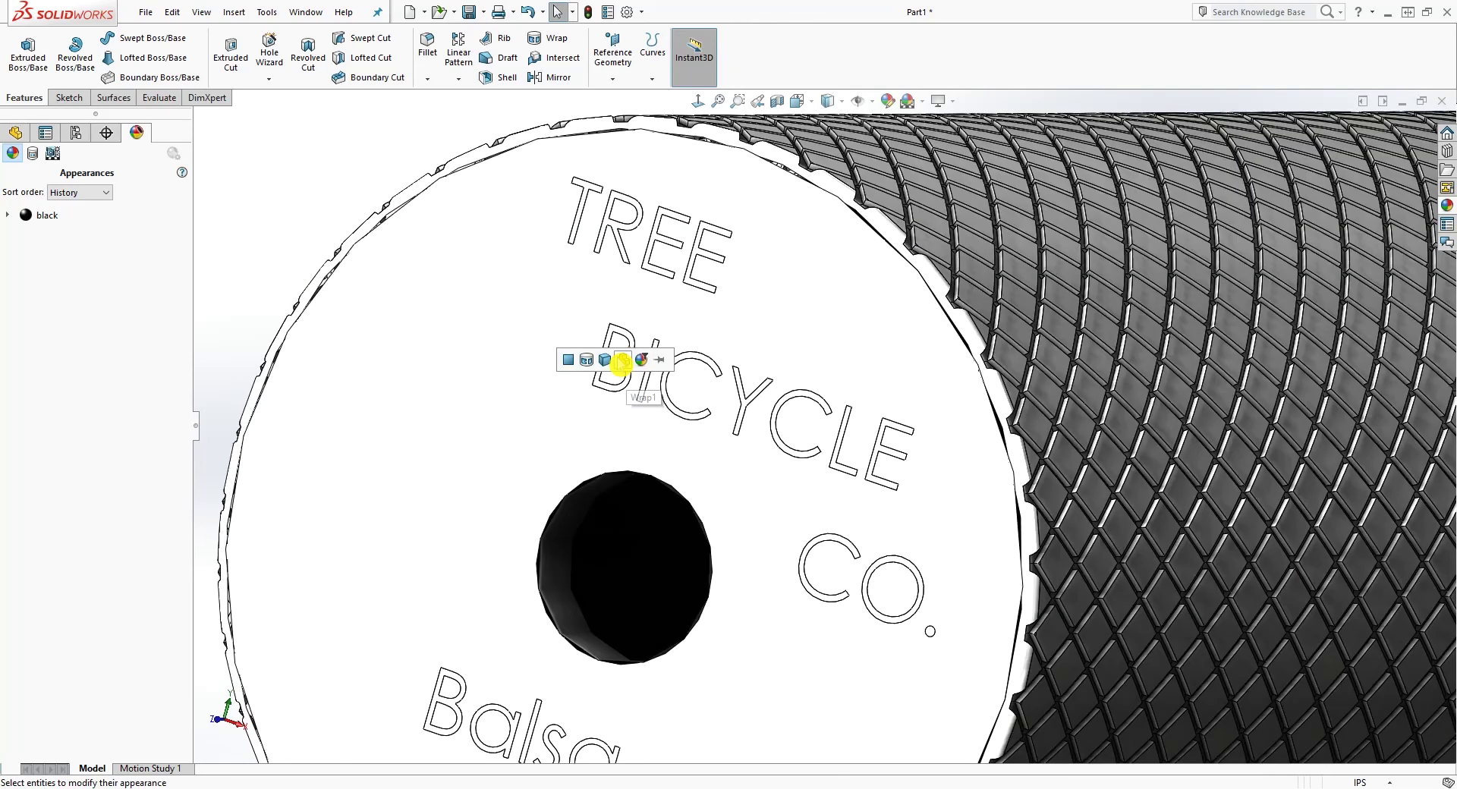
pyautogui.click(569, 363)
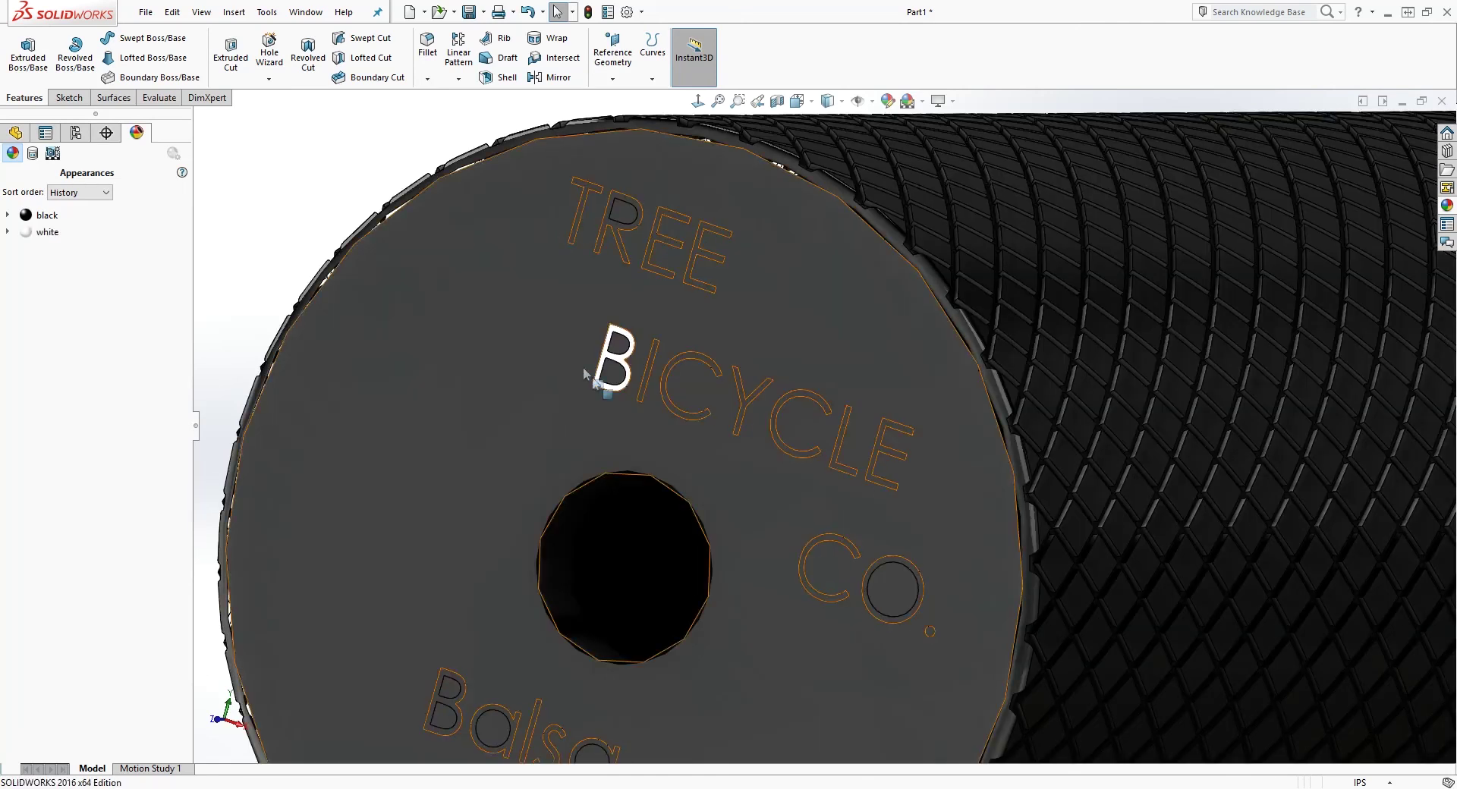
# Step: Edit the white appearance and add the I of BICYCLE and the T, R and first E of TREE to its faces
pyautogui.rightClick(35, 236)
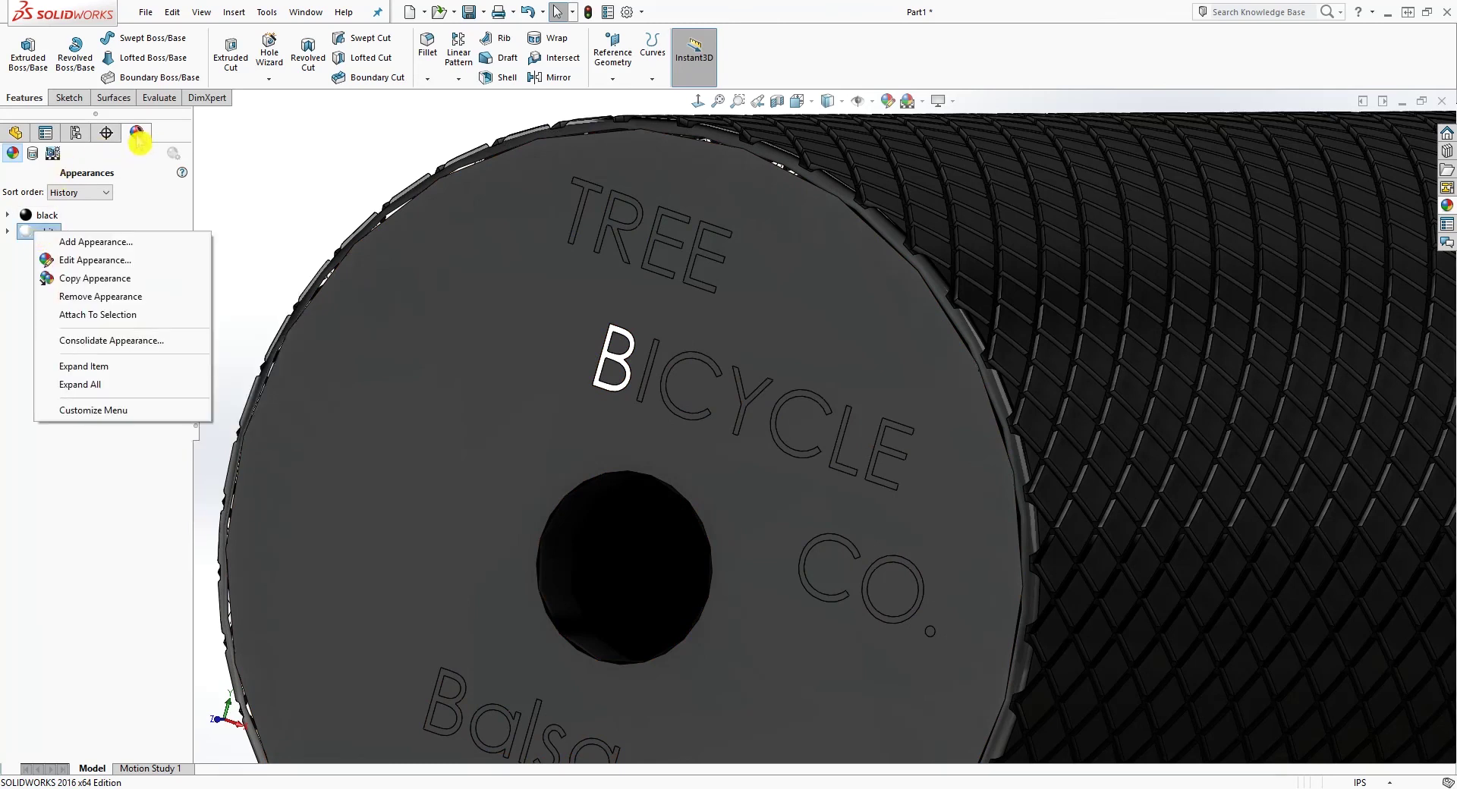
pyautogui.click(76, 260)
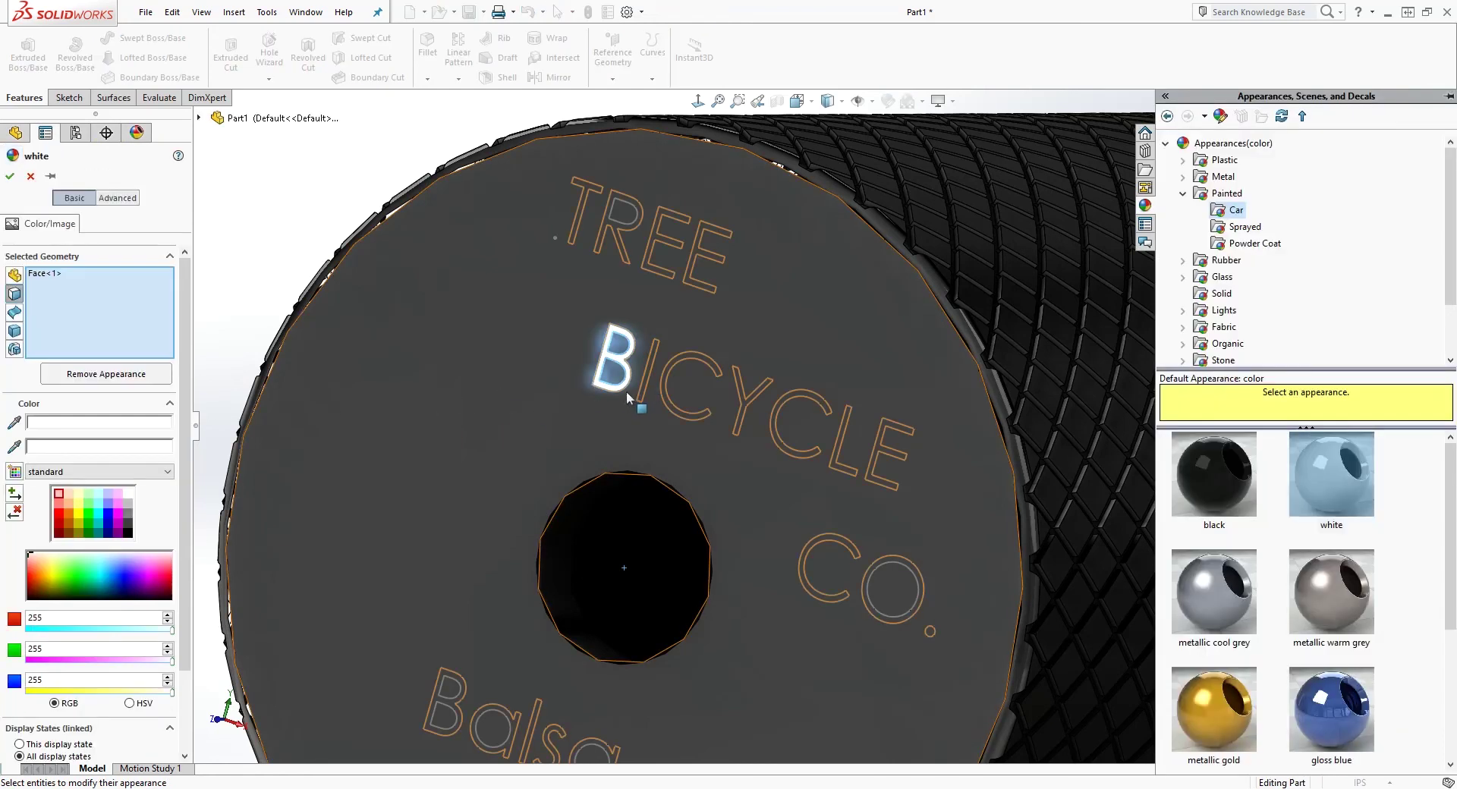
pyautogui.click(657, 241)
pyautogui.click(618, 240)
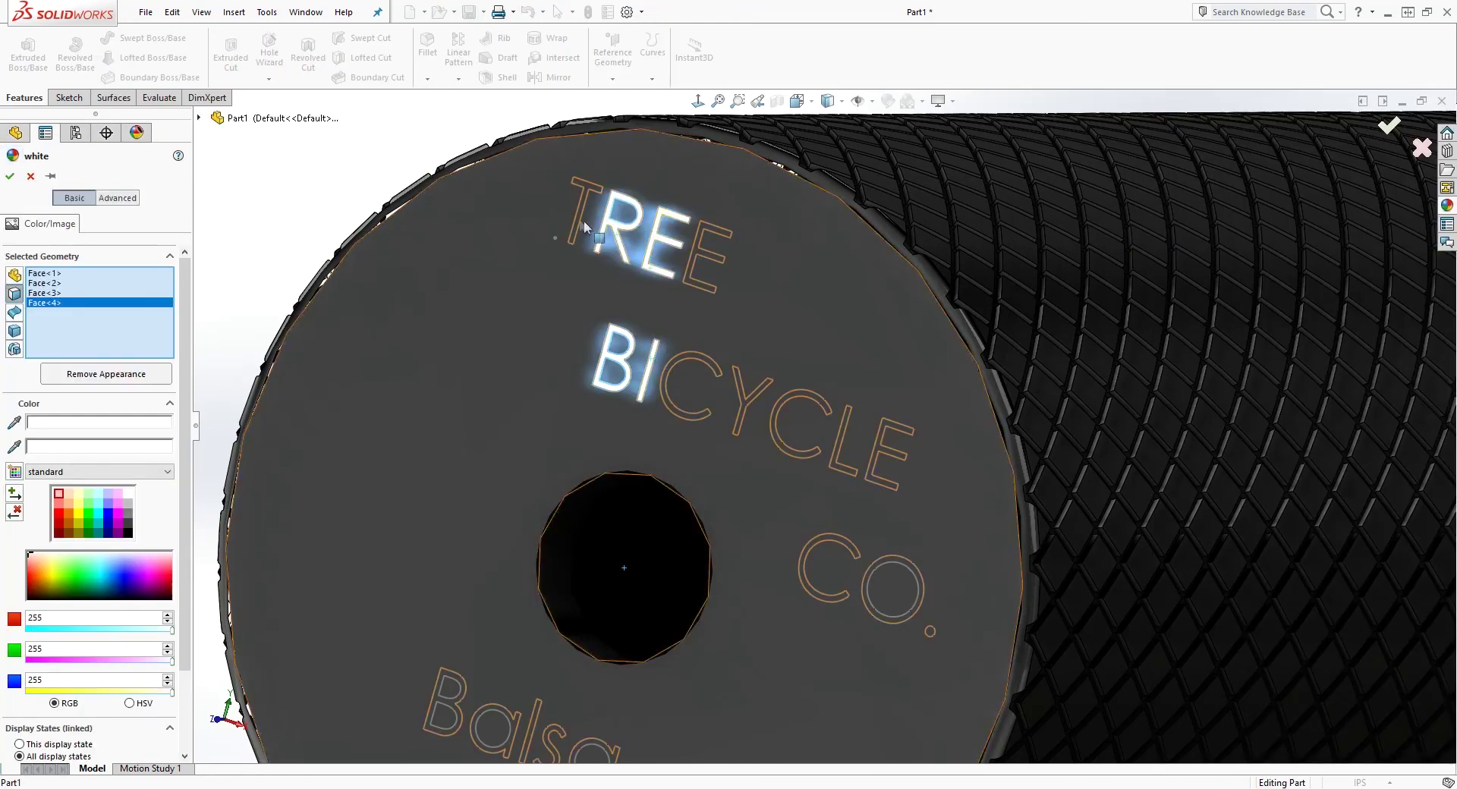
pyautogui.click(576, 217)
# Step: Add the letters CYCLE of BICYCLE and all of CO., including its period, to the white appearance's selected faces
pyautogui.click(702, 415)
pyautogui.click(749, 400)
pyautogui.click(778, 417)
pyautogui.click(842, 431)
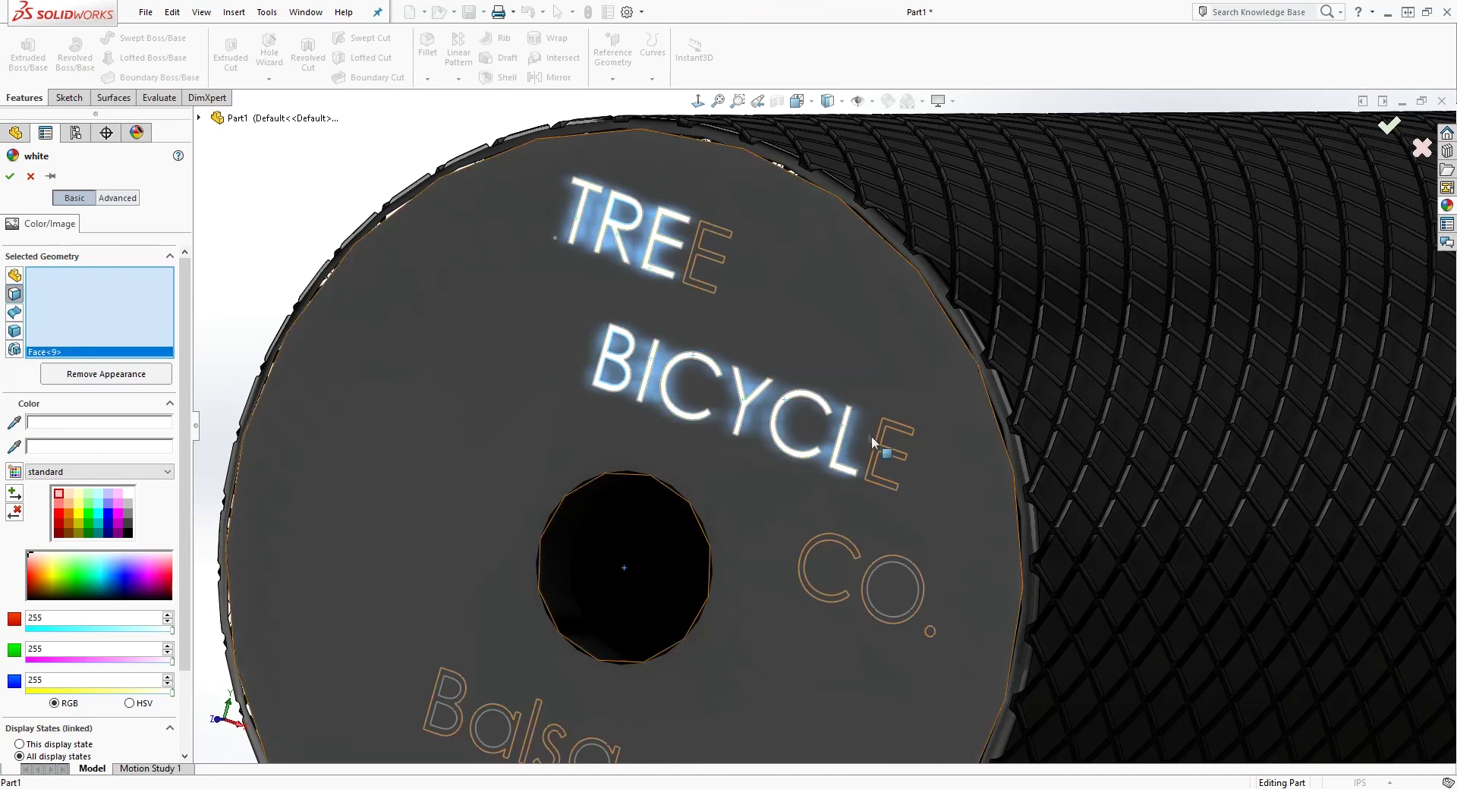
pyautogui.click(879, 454)
pyautogui.click(844, 543)
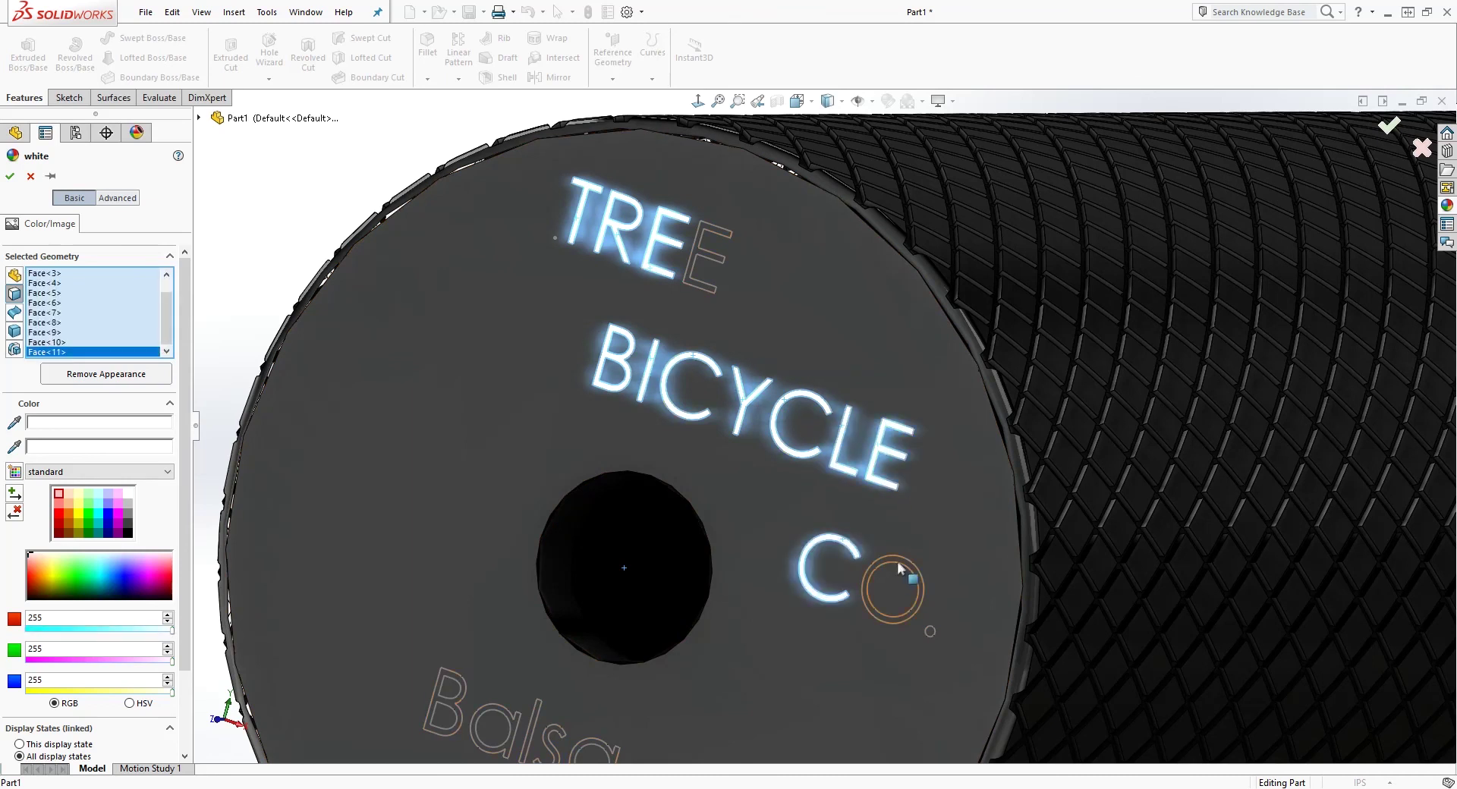
pyautogui.click(899, 560)
pyautogui.click(930, 632)
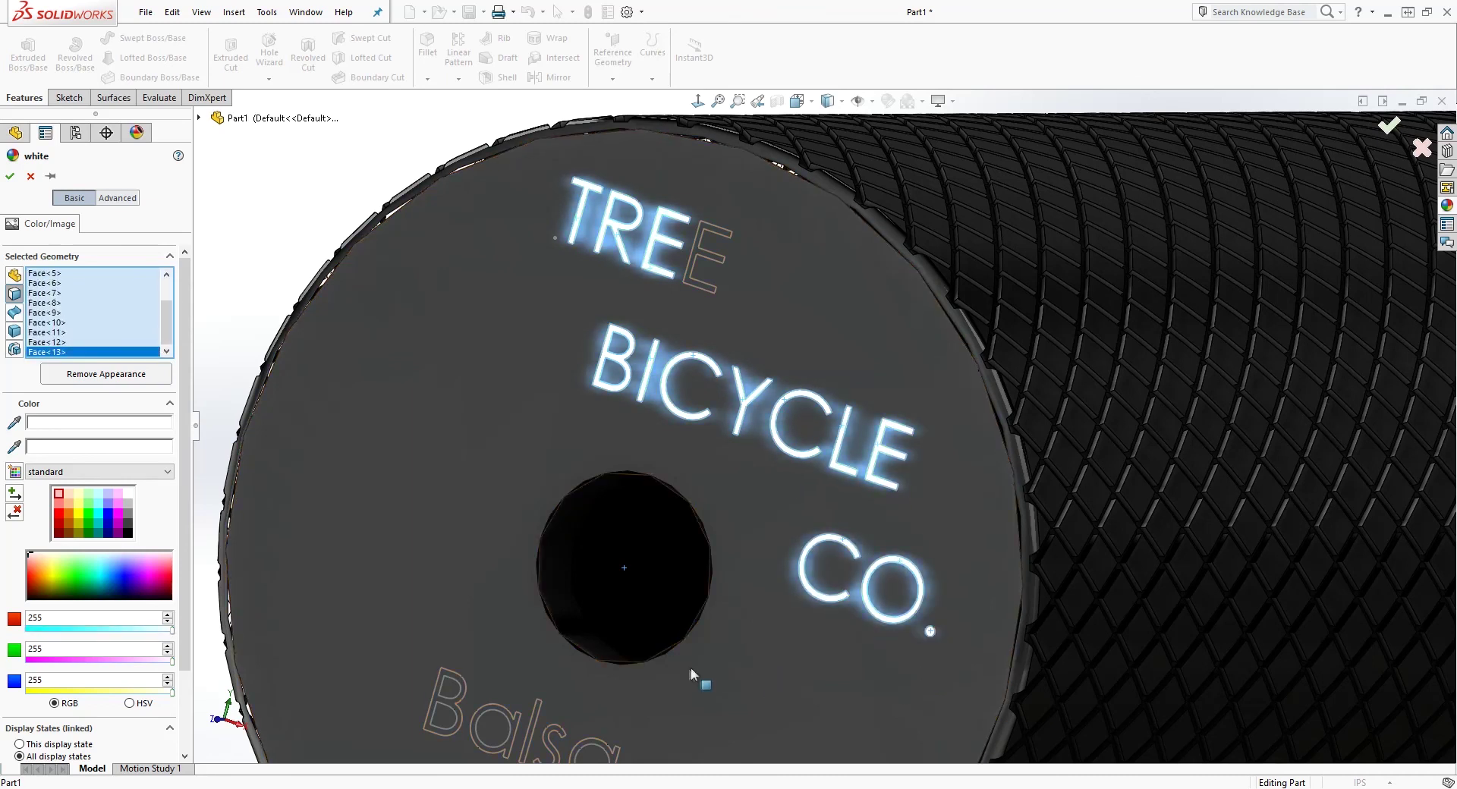
# Step: Add the letter faces of Pegs and Balsa to the white appearance's selection and accept the appearance edit
pyautogui.scroll(1, 686, 668)
pyautogui.scroll(-2, 659, 664)
pyautogui.click(689, 637)
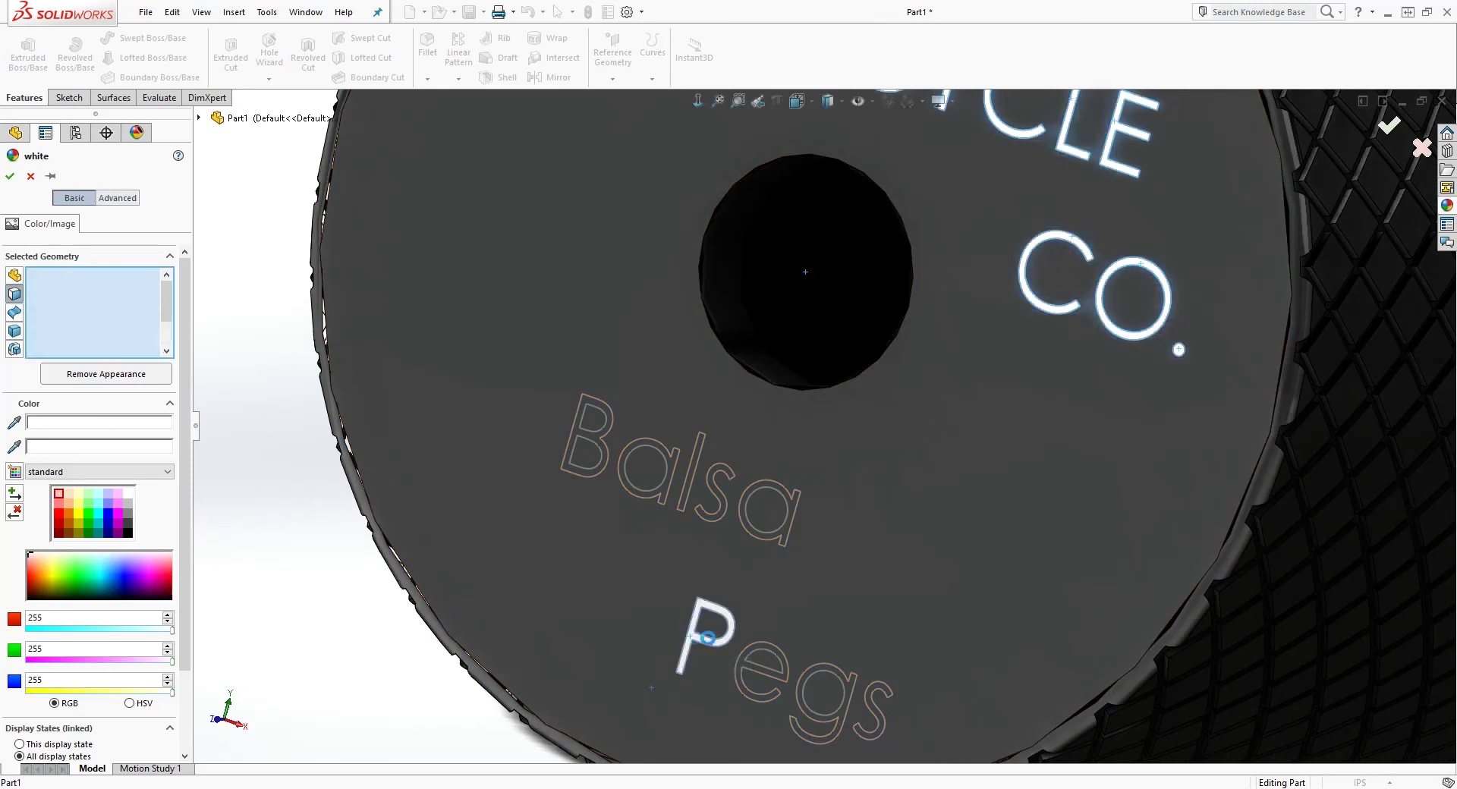
pyautogui.click(786, 673)
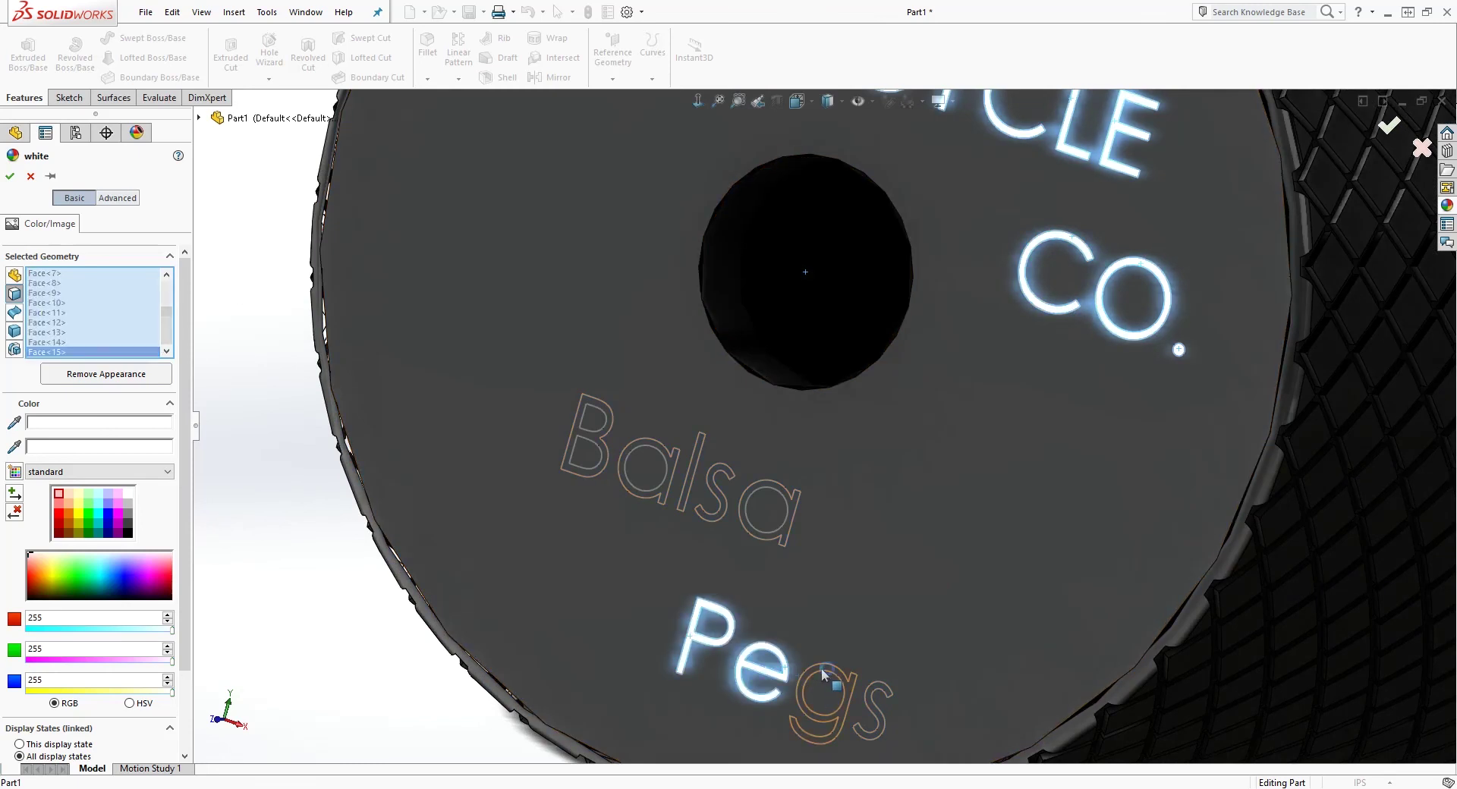
pyautogui.click(823, 674)
pyautogui.click(879, 695)
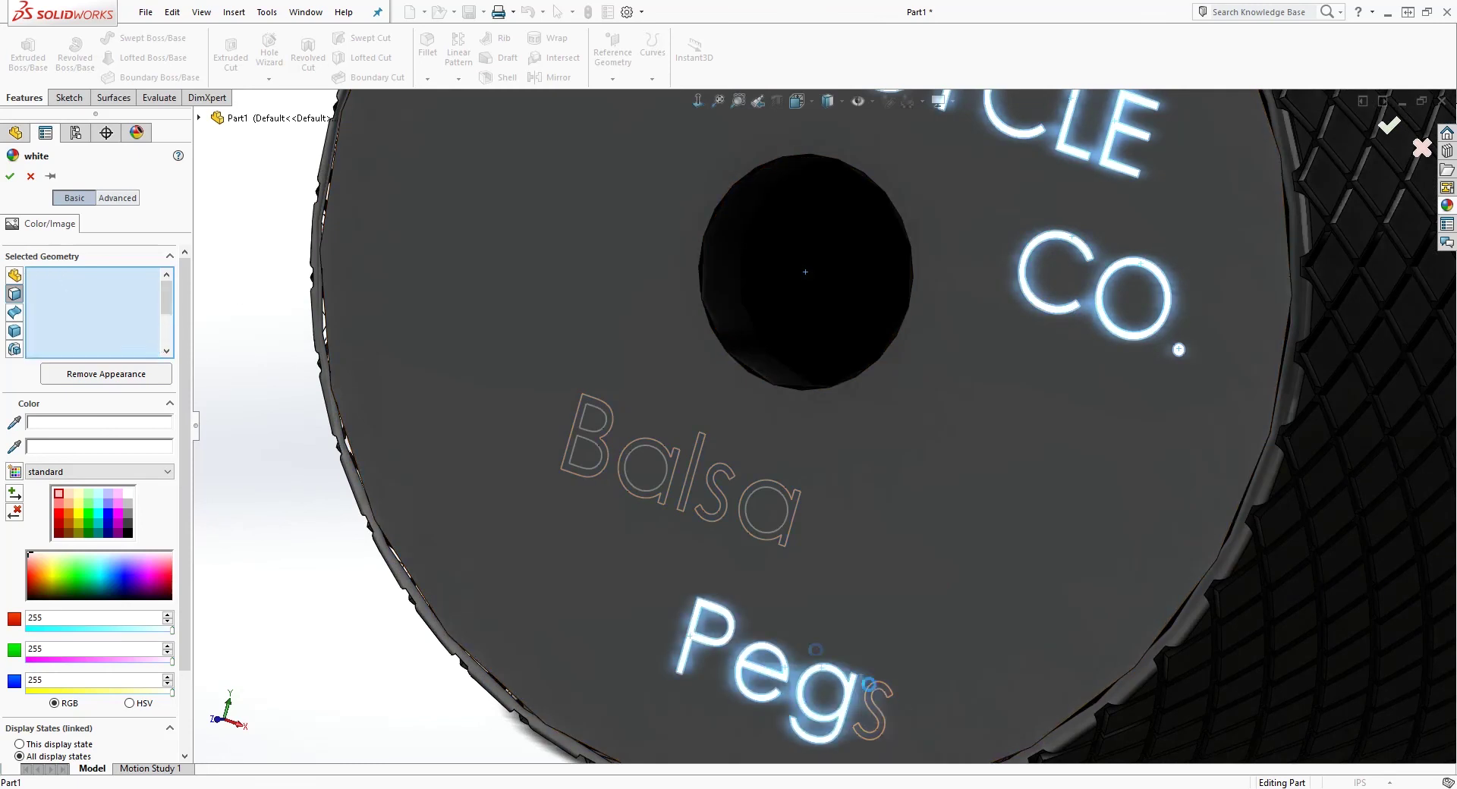
pyautogui.click(786, 531)
pyautogui.click(716, 490)
pyautogui.click(681, 494)
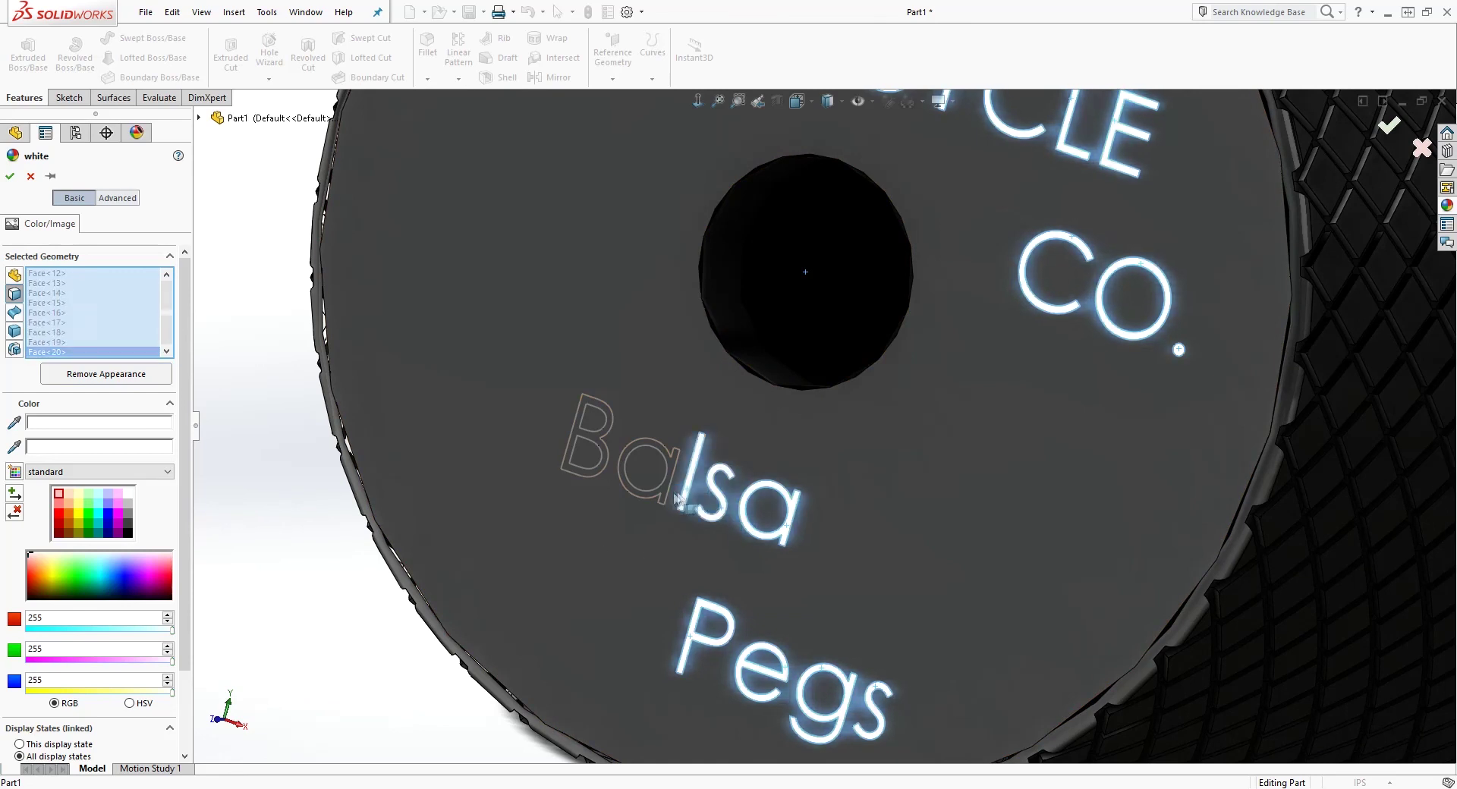
pyautogui.click(603, 465)
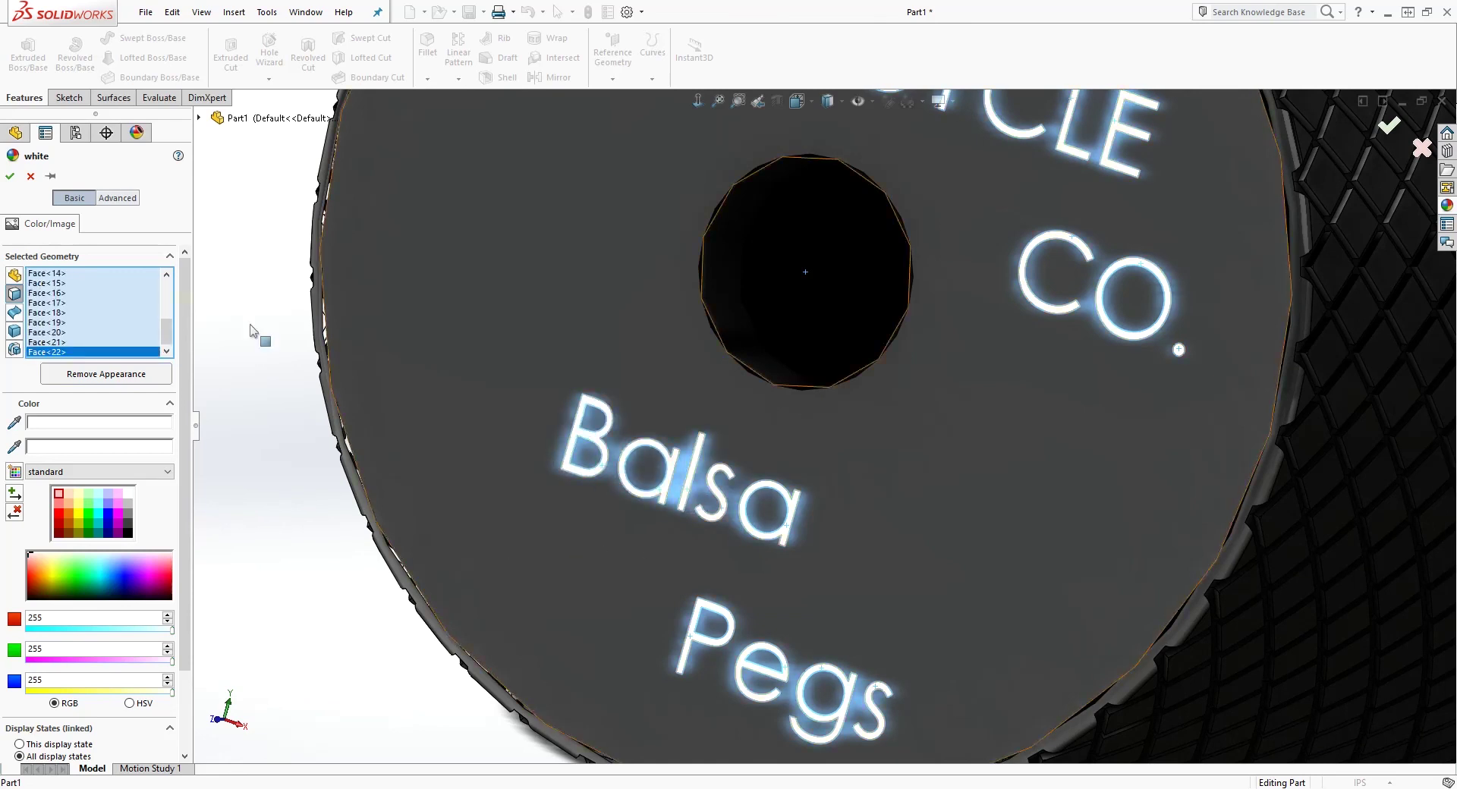
pyautogui.scroll(9, 1050, 434)
pyautogui.scroll(-2, 1152, 292)
pyautogui.scroll(-4, 941, 326)
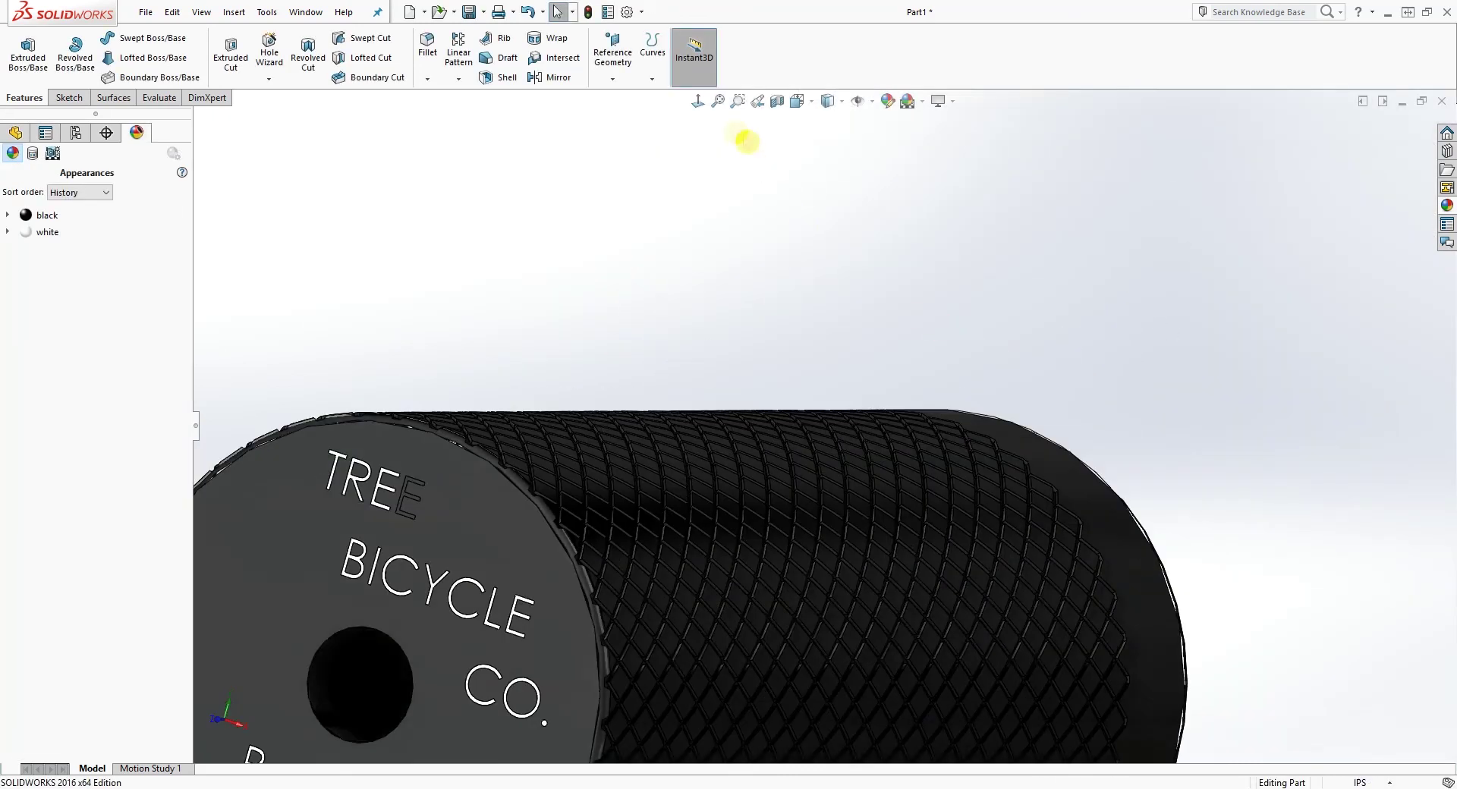
# Step: Examine the colored peg facing its lettered end and in the isometric view
pyautogui.click(702, 104)
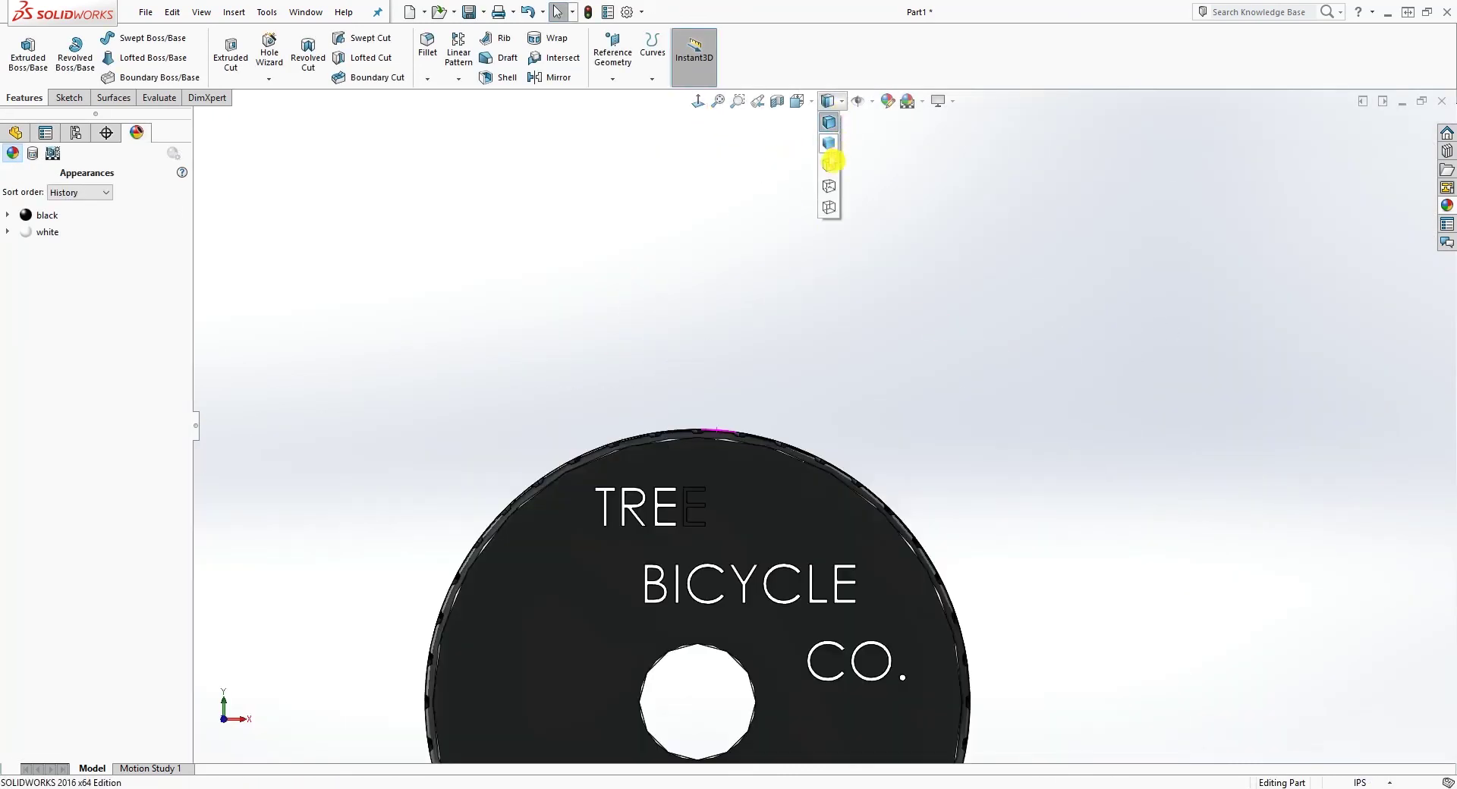
pyautogui.click(798, 103)
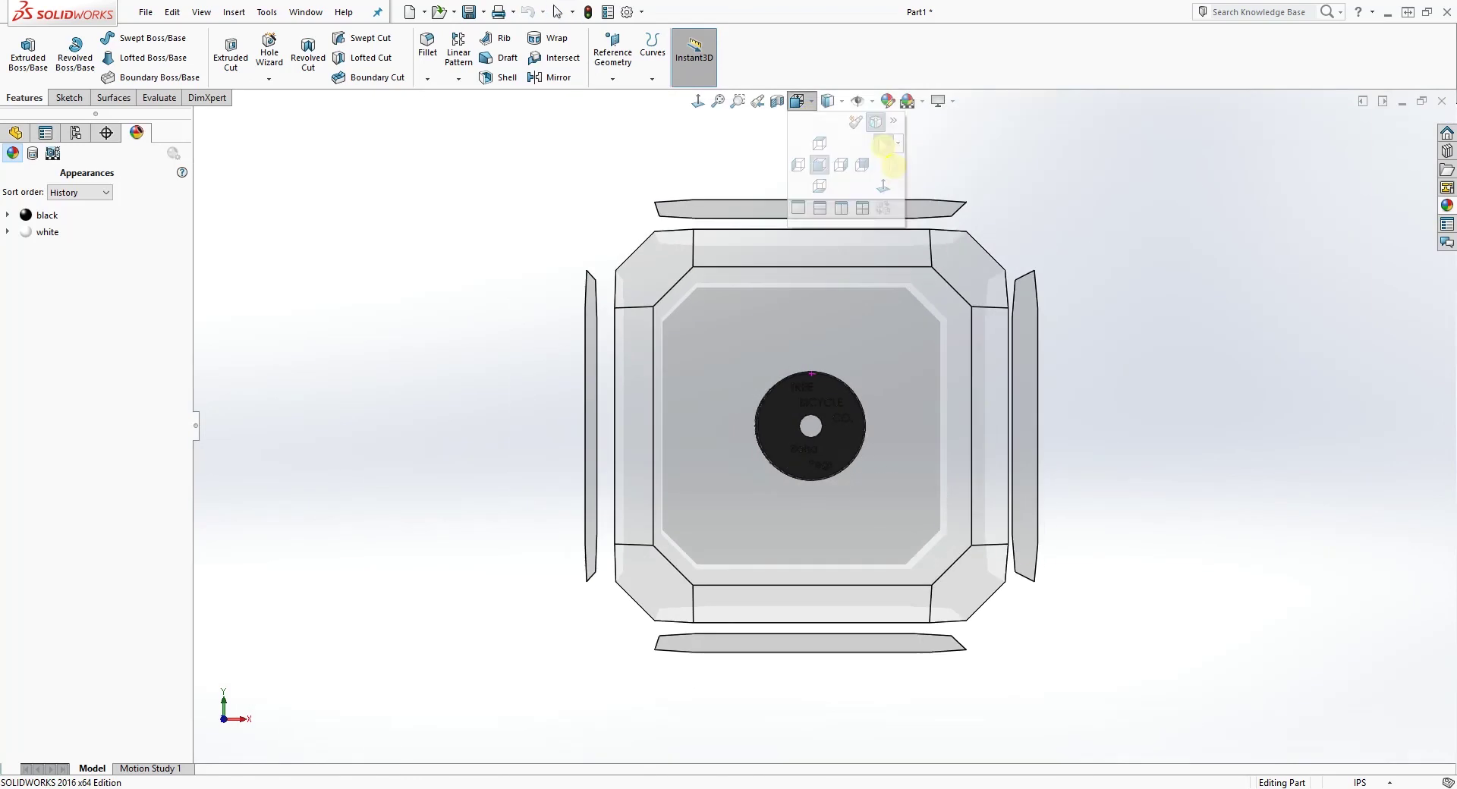
pyautogui.click(883, 144)
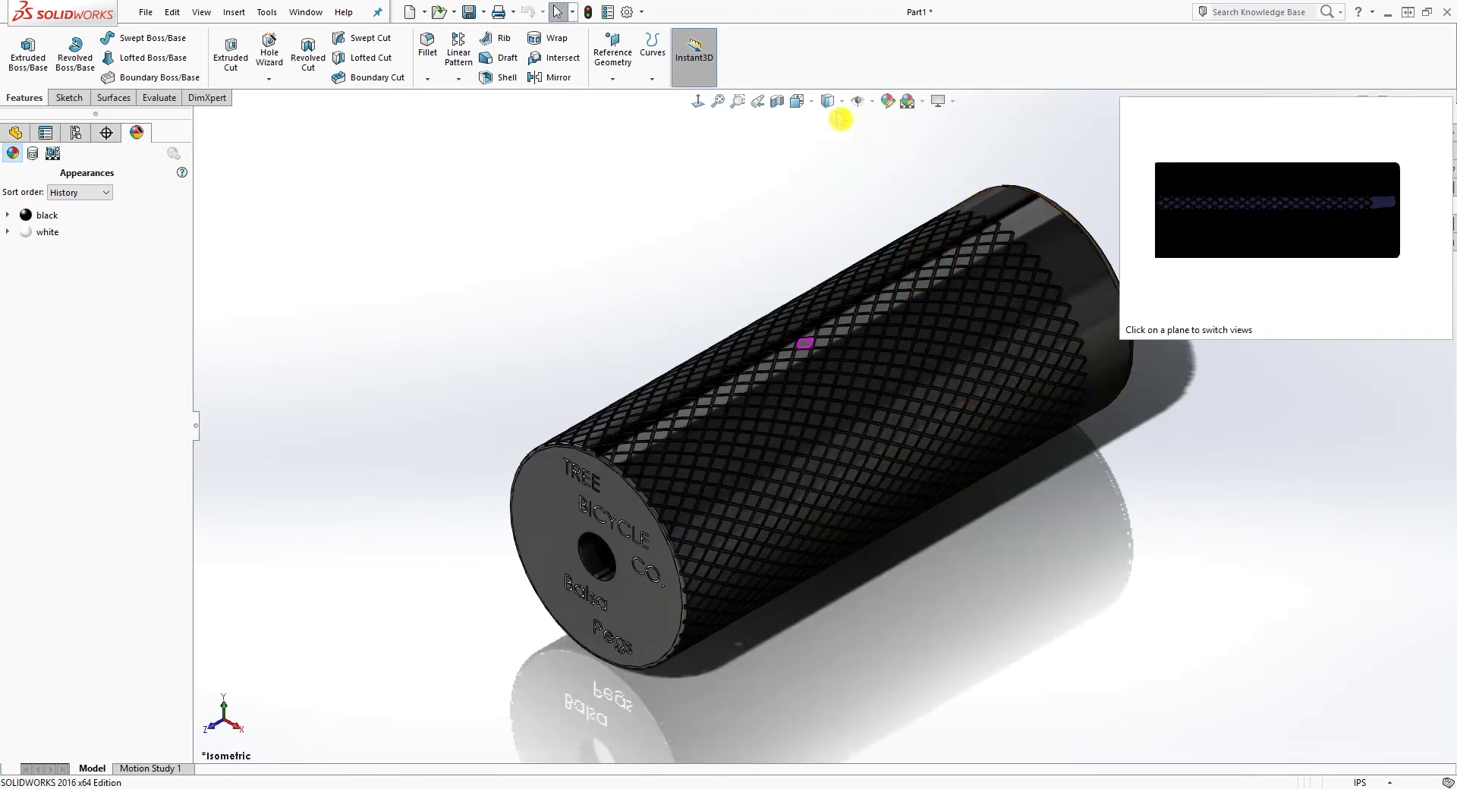
pyautogui.click(941, 102)
pyautogui.click(984, 177)
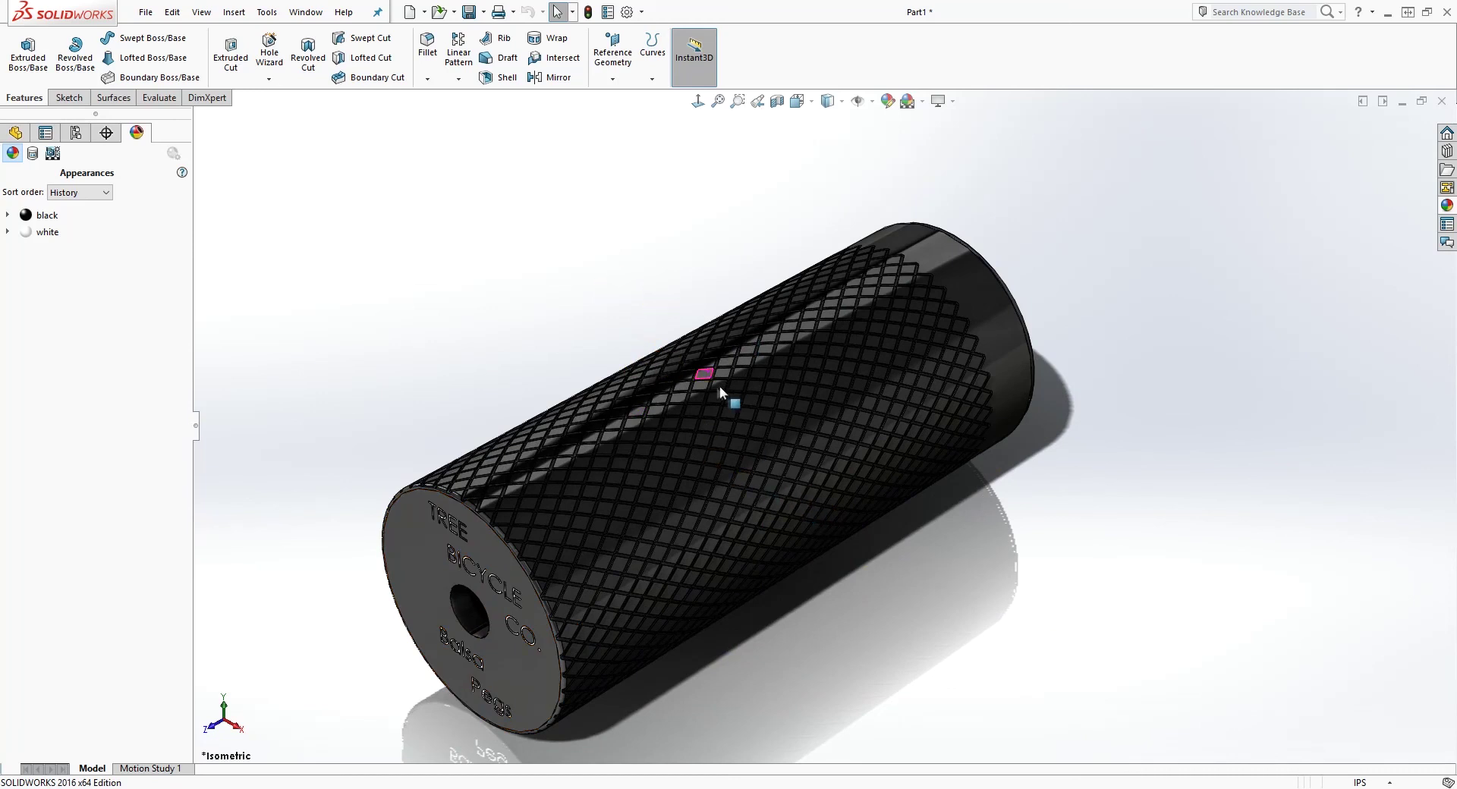
pyautogui.scroll(-2, 657, 691)
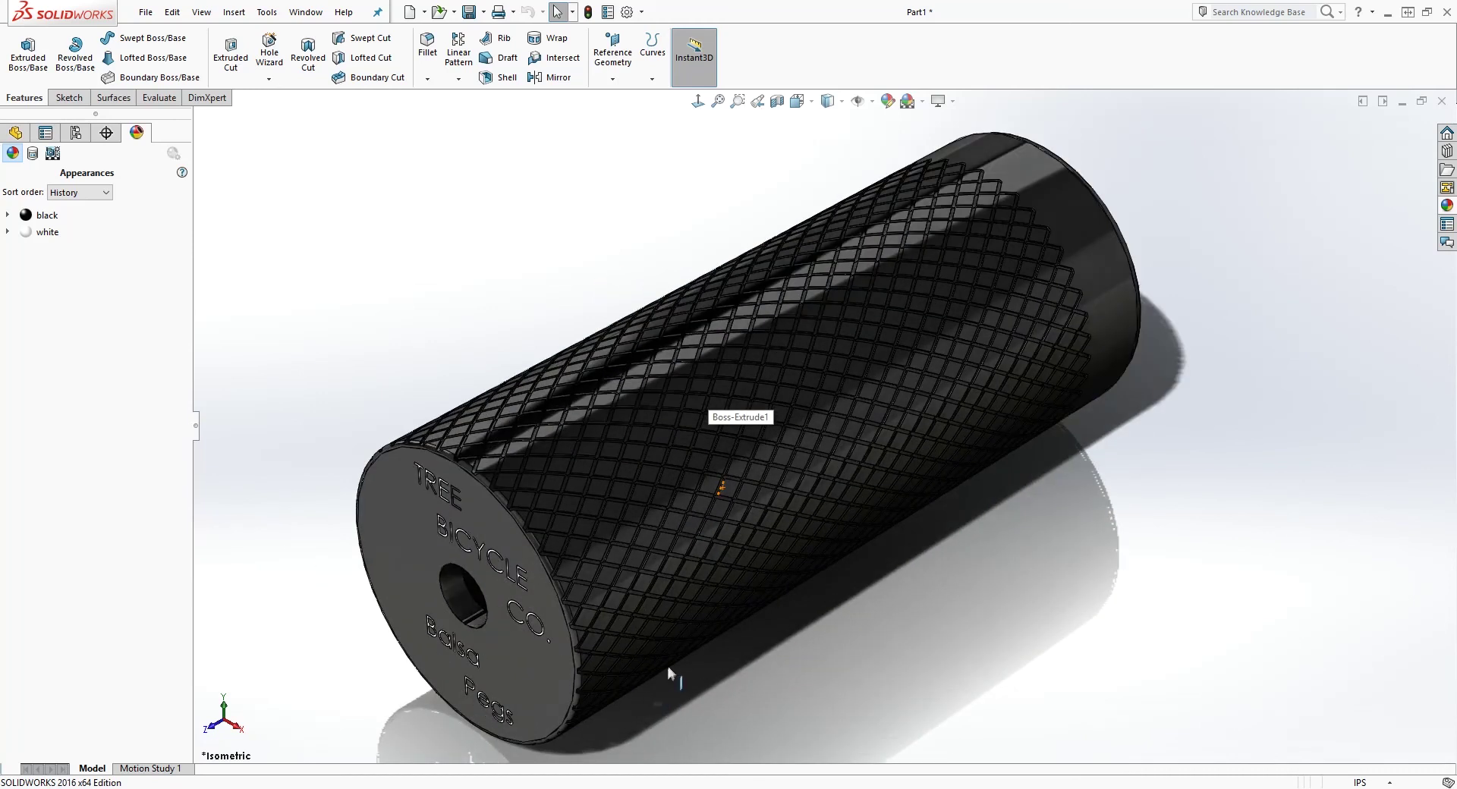
pyautogui.click(1044, 554)
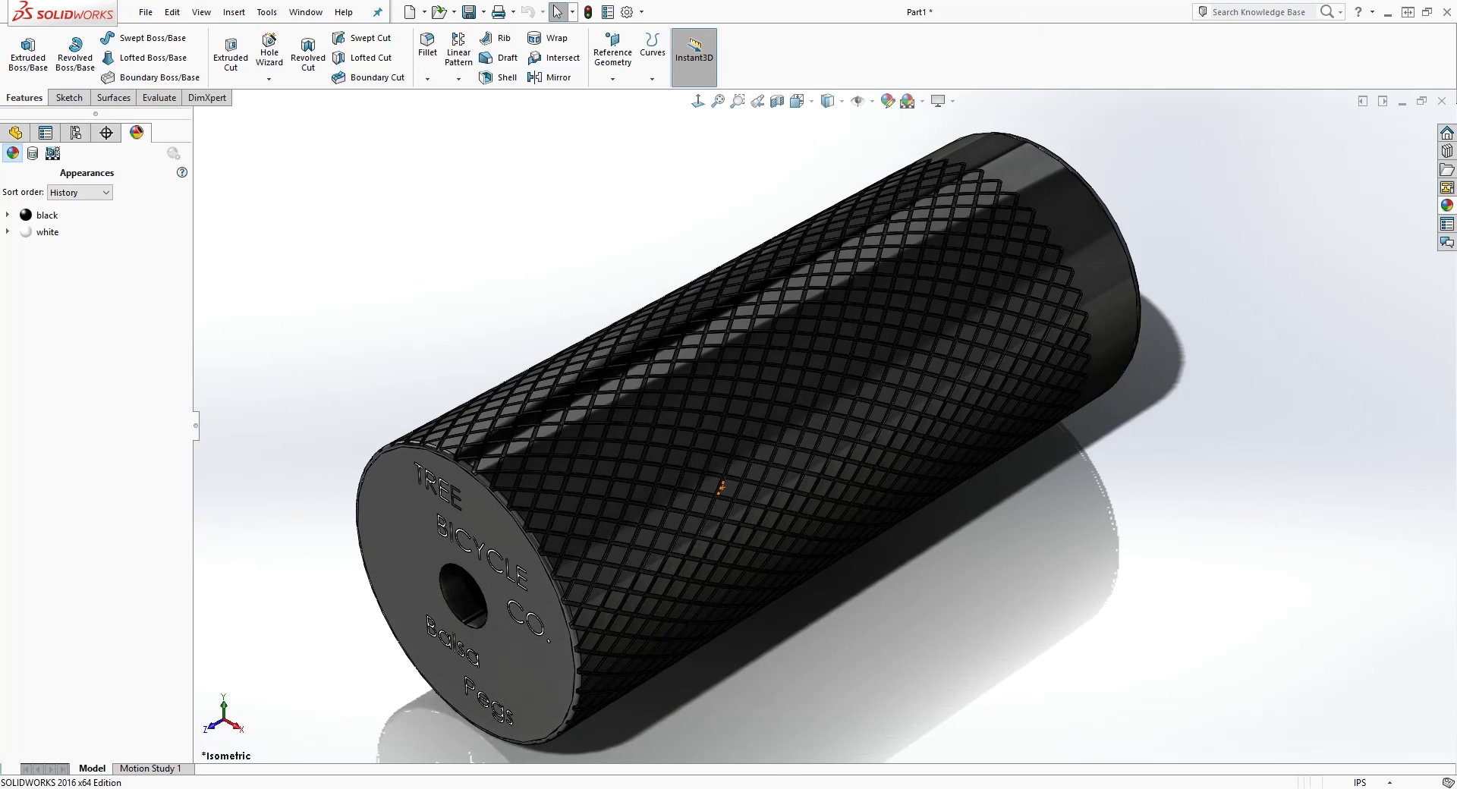